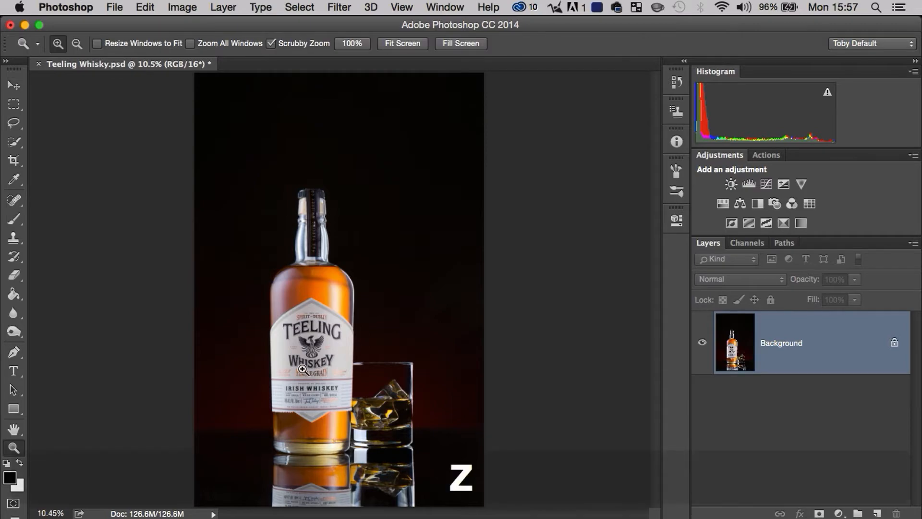
Step: Sharpen the TEELING lettering on the bottle label with the Sharpen tool at 50% strength and a 200 px brush
{"action": "left_click_drag", "start_coordinate": [303, 370], "coordinate": [326, 311]}
{"action": "key", "text": "space"}
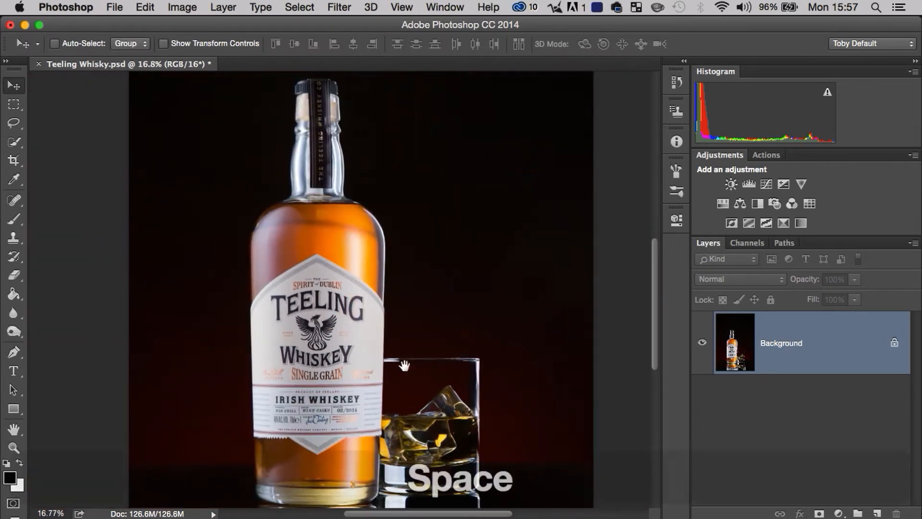
{"action": "left_click_drag", "start_coordinate": [403, 364], "coordinate": [364, 300]}
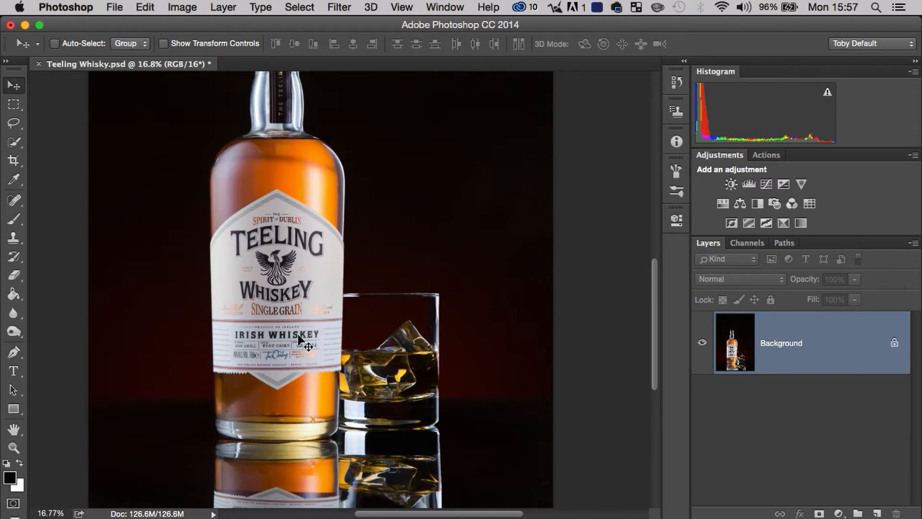
{"action": "key", "text": "z"}
{"action": "left_click_drag", "start_coordinate": [308, 330], "coordinate": [380, 296]}
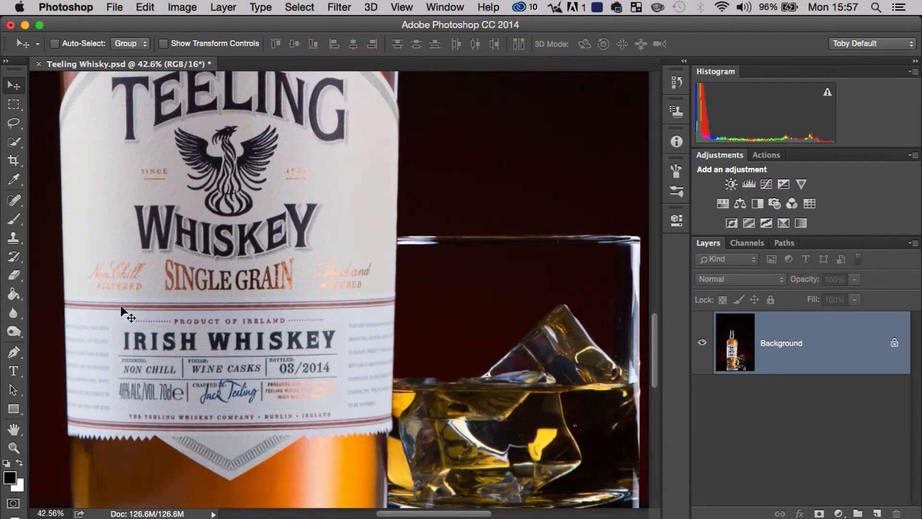
{"action": "left_click_drag", "start_coordinate": [13, 313], "coordinate": [42, 327]}
{"action": "key", "text": "space"}
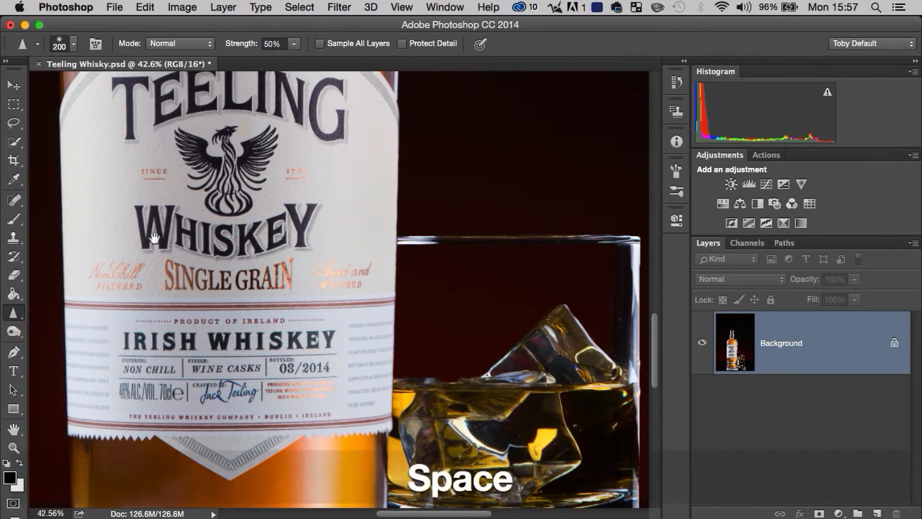
{"action": "left_click_drag", "start_coordinate": [155, 237], "coordinate": [161, 425]}
{"action": "key", "text": "z"}
{"action": "mouse_move", "coordinate": [148, 312]}
{"action": "left_mouse_down"}
{"action": "mouse_move", "coordinate": [200, 267]}
{"action": "mouse_move", "coordinate": [242, 275]}
{"action": "left_mouse_up"}
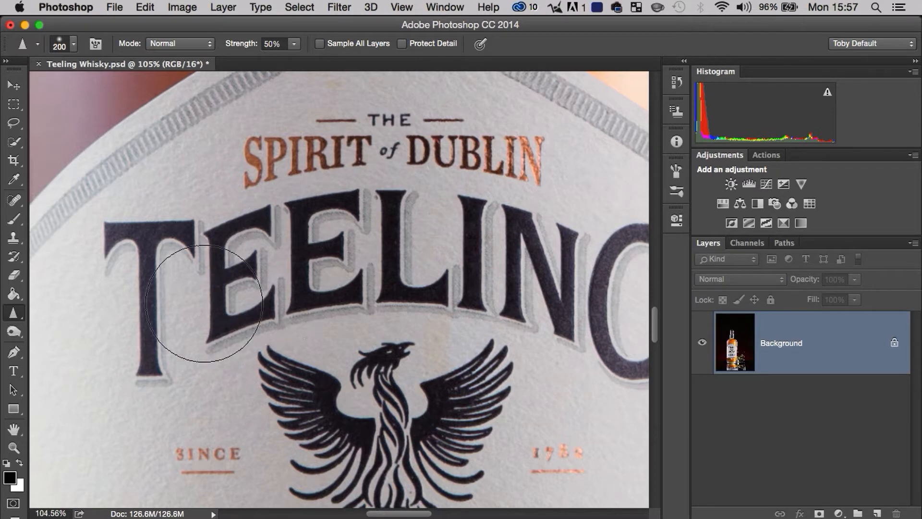
{"action": "mouse_move", "coordinate": [139, 260]}
{"action": "left_mouse_down"}
{"action": "mouse_move", "coordinate": [128, 243]}
{"action": "mouse_move", "coordinate": [146, 218]}
{"action": "mouse_move", "coordinate": [165, 216]}
{"action": "mouse_move", "coordinate": [238, 279]}
{"action": "mouse_move", "coordinate": [240, 256]}
{"action": "mouse_move", "coordinate": [325, 223]}
{"action": "mouse_move", "coordinate": [331, 250]}
{"action": "mouse_move", "coordinate": [354, 240]}
{"action": "mouse_move", "coordinate": [484, 293]}
{"action": "mouse_move", "coordinate": [360, 251]}
{"action": "mouse_move", "coordinate": [531, 273]}
{"action": "mouse_move", "coordinate": [618, 257]}
{"action": "mouse_move", "coordinate": [449, 279]}
{"action": "left_mouse_up"}
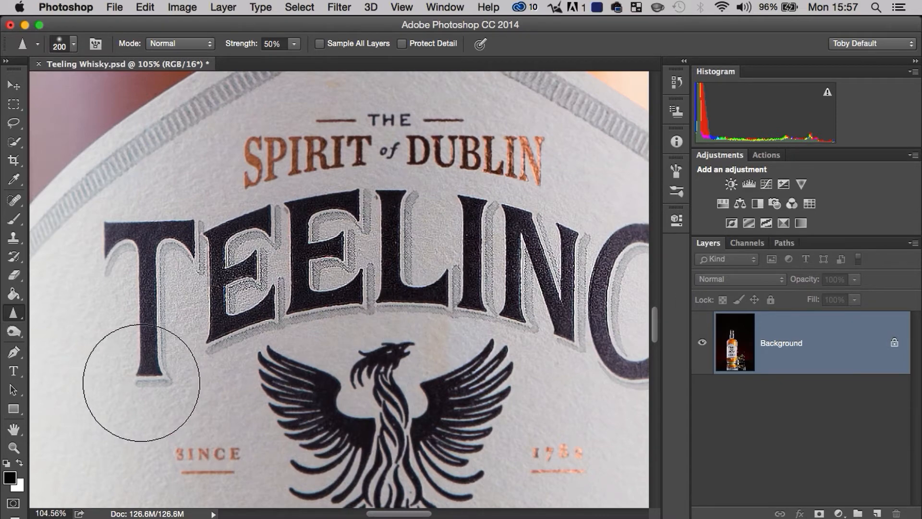
Step: Brush heavily over the WHISKEY lettering with the Sharpen tool at 50% strength and inspect the pixels up close
{"action": "key", "text": "space"}
{"action": "left_click_drag", "start_coordinate": [151, 340], "coordinate": [156, 226]}
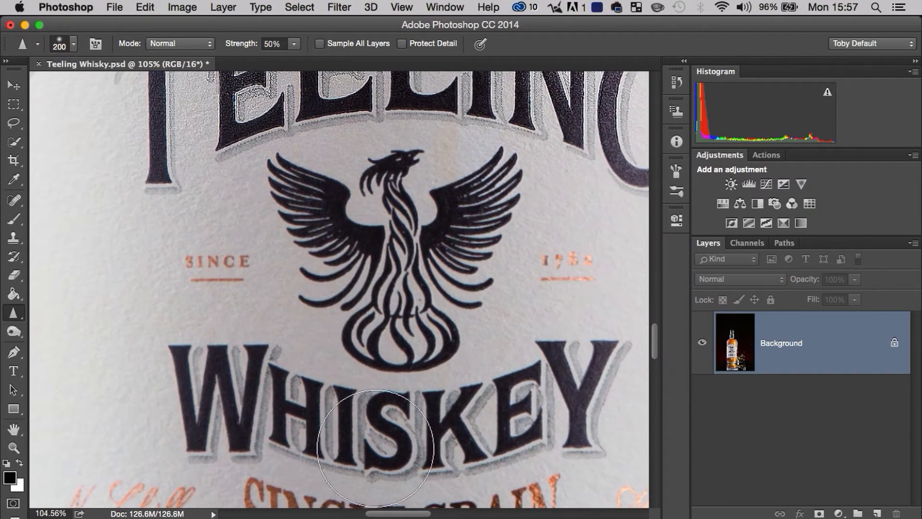
{"action": "mouse_move", "coordinate": [220, 398]}
{"action": "left_mouse_down"}
{"action": "mouse_move", "coordinate": [267, 380]}
{"action": "mouse_move", "coordinate": [255, 385]}
{"action": "mouse_move", "coordinate": [304, 412]}
{"action": "mouse_move", "coordinate": [294, 367]}
{"action": "mouse_move", "coordinate": [295, 417]}
{"action": "mouse_move", "coordinate": [289, 384]}
{"action": "mouse_move", "coordinate": [307, 394]}
{"action": "mouse_move", "coordinate": [311, 433]}
{"action": "mouse_move", "coordinate": [387, 327]}
{"action": "mouse_move", "coordinate": [403, 358]}
{"action": "left_mouse_up"}
{"action": "key", "text": "z"}
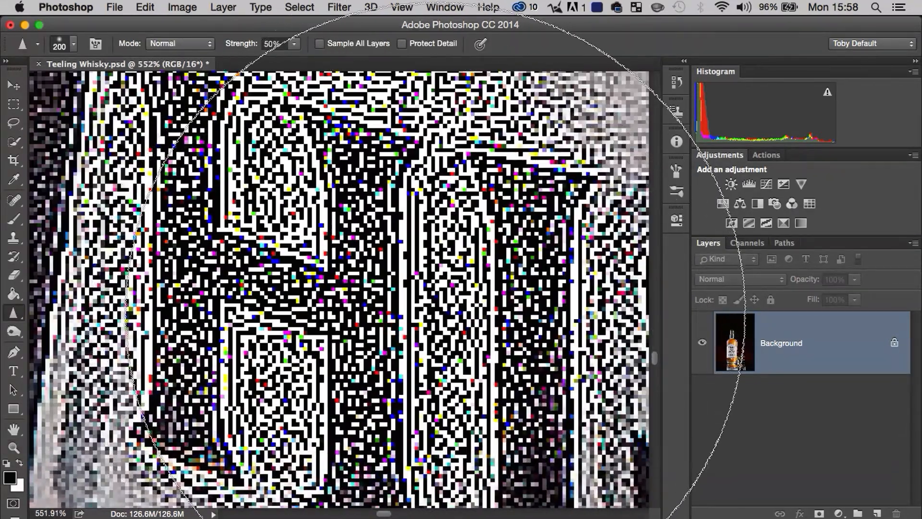
{"action": "key", "text": "z"}
{"action": "left_click_drag", "start_coordinate": [440, 287], "coordinate": [294, 330]}
{"action": "key", "text": "space"}
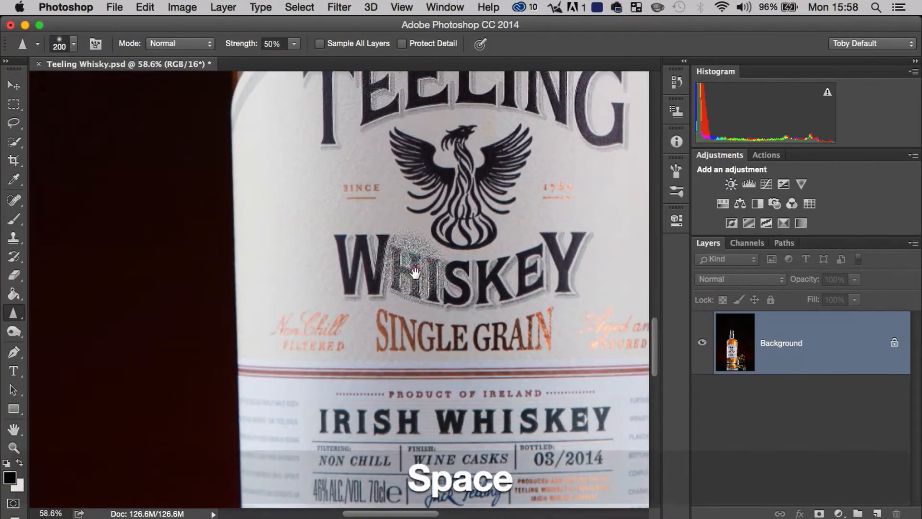
{"action": "mouse_move", "coordinate": [395, 328]}
{"action": "left_mouse_down"}
{"action": "mouse_move", "coordinate": [354, 369]}
{"action": "mouse_move", "coordinate": [332, 423]}
{"action": "left_mouse_up"}
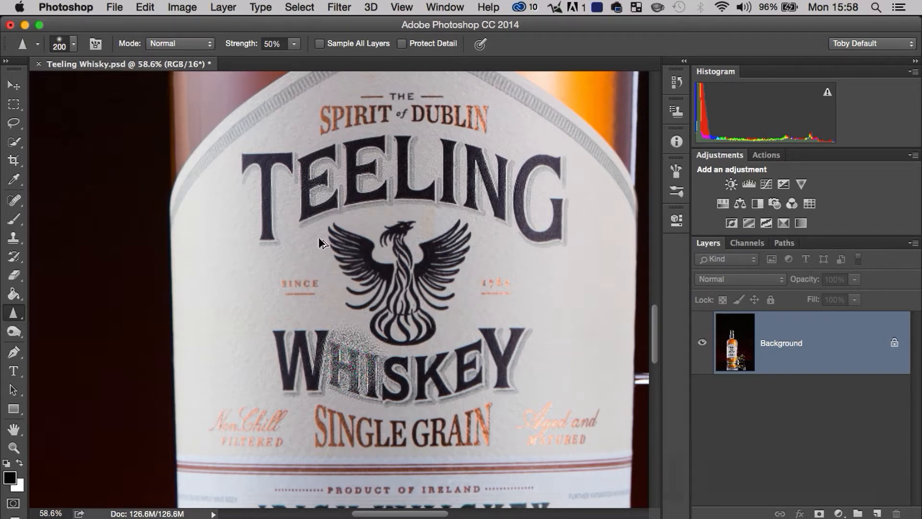
Step: Undo the sharpening strokes on the label's lettering and switch to the Move tool
{"action": "key", "text": "alt+super+z"}
{"action": "key", "text": "alt+super+z"}
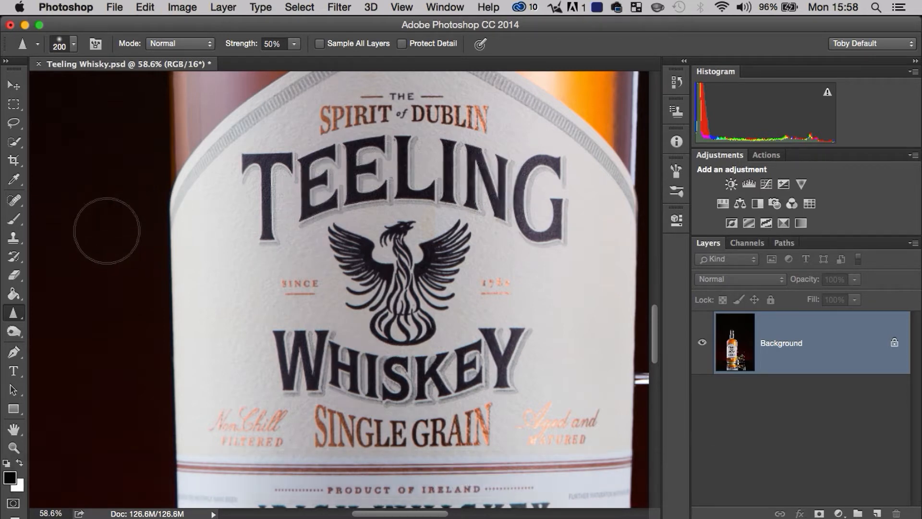
{"action": "mouse_move", "coordinate": [13, 317]}
{"action": "left_mouse_down"}
{"action": "mouse_move", "coordinate": [61, 305]}
{"action": "mouse_move", "coordinate": [74, 332]}
{"action": "mouse_move", "coordinate": [83, 305]}
{"action": "mouse_move", "coordinate": [93, 321]}
{"action": "mouse_move", "coordinate": [80, 309]}
{"action": "left_mouse_up"}
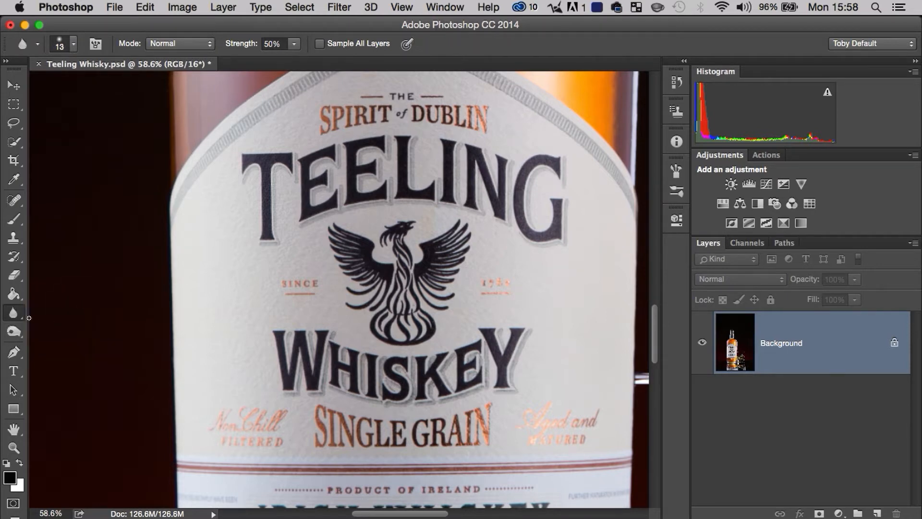
{"action": "key", "text": "v"}
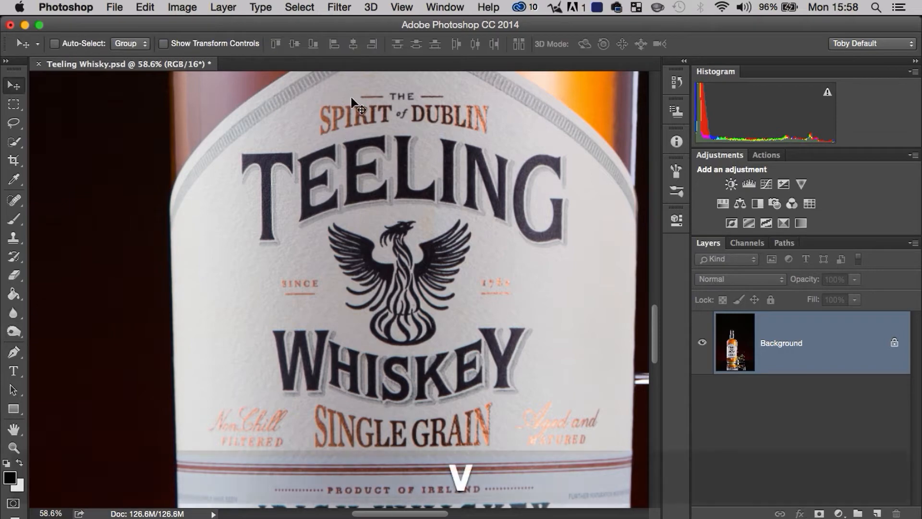
Step: Duplicate the Background layer of the bottle photo
{"action": "left_click_drag", "start_coordinate": [400, 144], "coordinate": [270, 149]}
{"action": "key", "text": "z"}
{"action": "left_click_drag", "start_coordinate": [450, 268], "coordinate": [384, 269]}
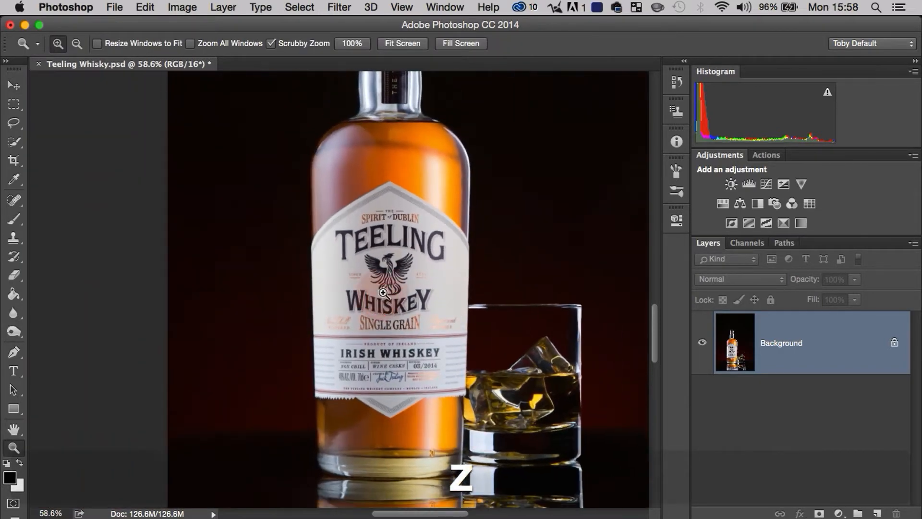
{"action": "key", "text": "space"}
{"action": "left_click_drag", "start_coordinate": [436, 252], "coordinate": [304, 236]}
{"action": "key", "text": "z"}
{"action": "left_click_drag", "start_coordinate": [433, 296], "coordinate": [411, 305]}
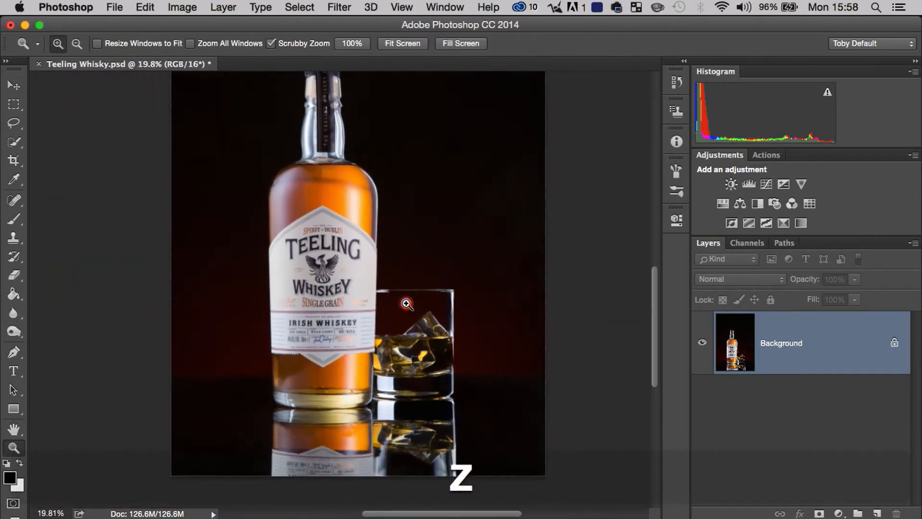
{"action": "key", "text": "space"}
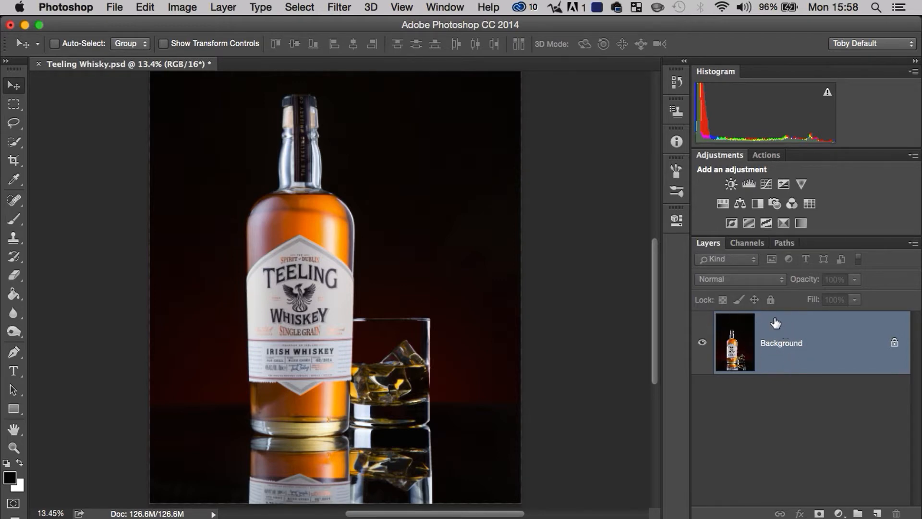
{"action": "key", "text": "super"}
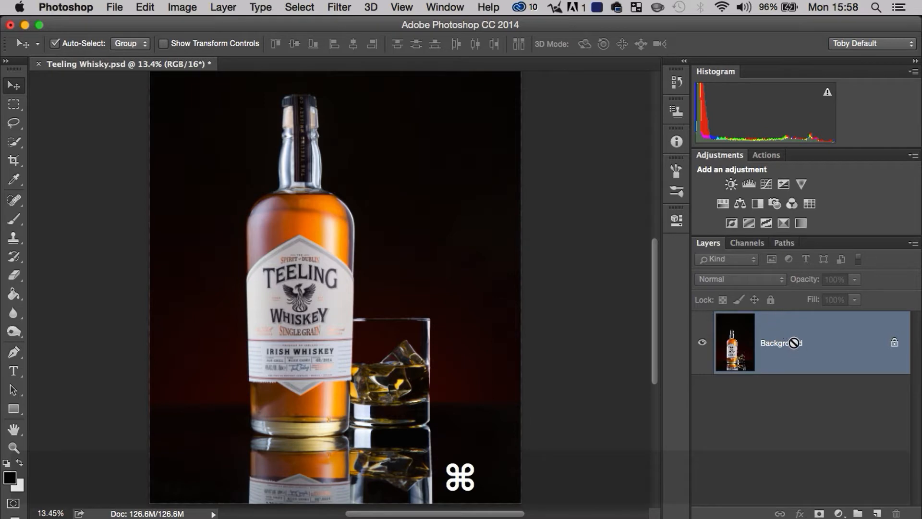
{"action": "key", "text": "super+j"}
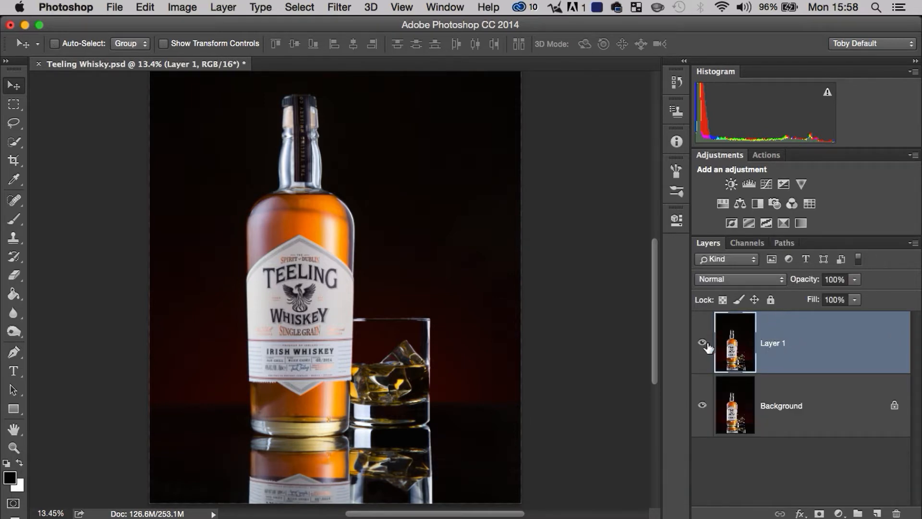
Step: Apply the basic Sharpen filter to the duplicated layer
{"action": "key", "text": "z"}
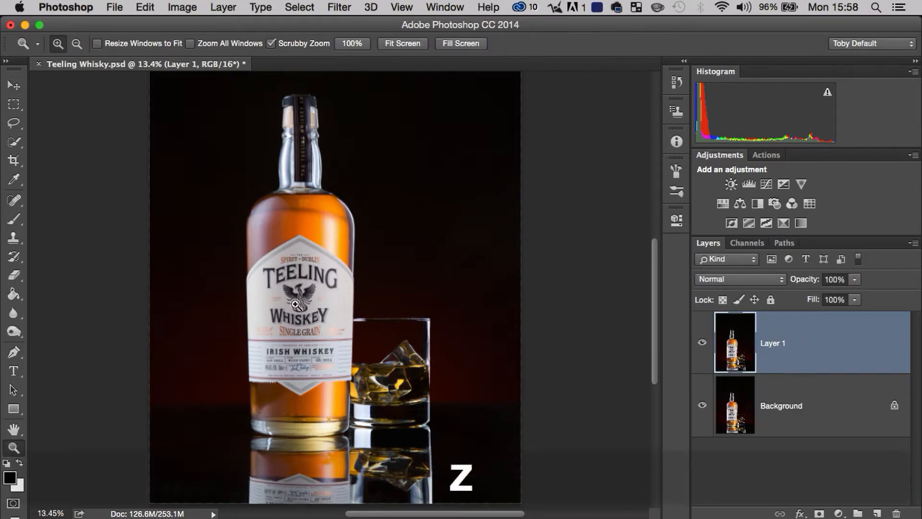
{"action": "left_click_drag", "start_coordinate": [353, 315], "coordinate": [381, 263]}
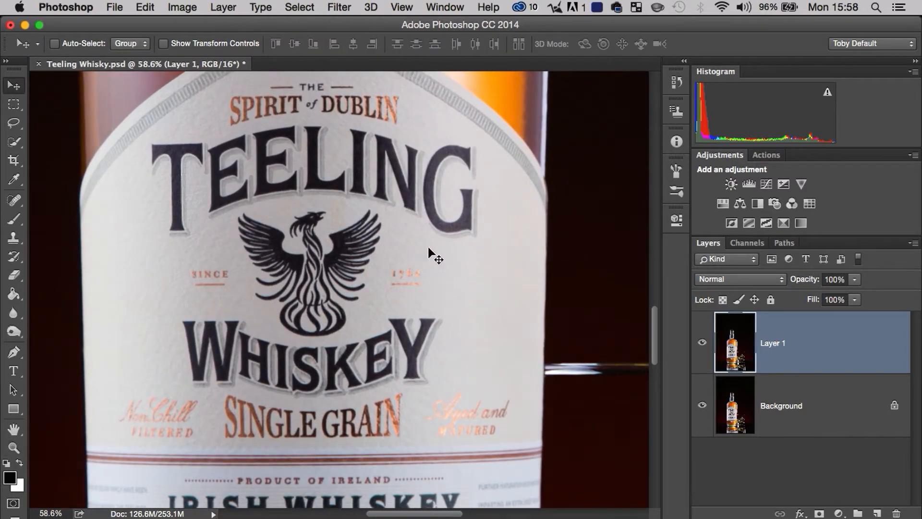
{"action": "left_click", "coordinate": [342, 7]}
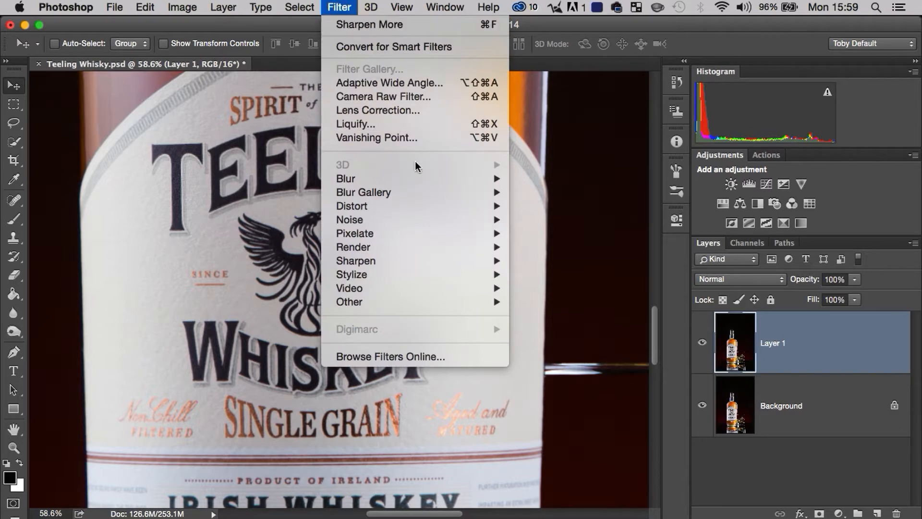
{"action": "mouse_move", "coordinate": [481, 261]}
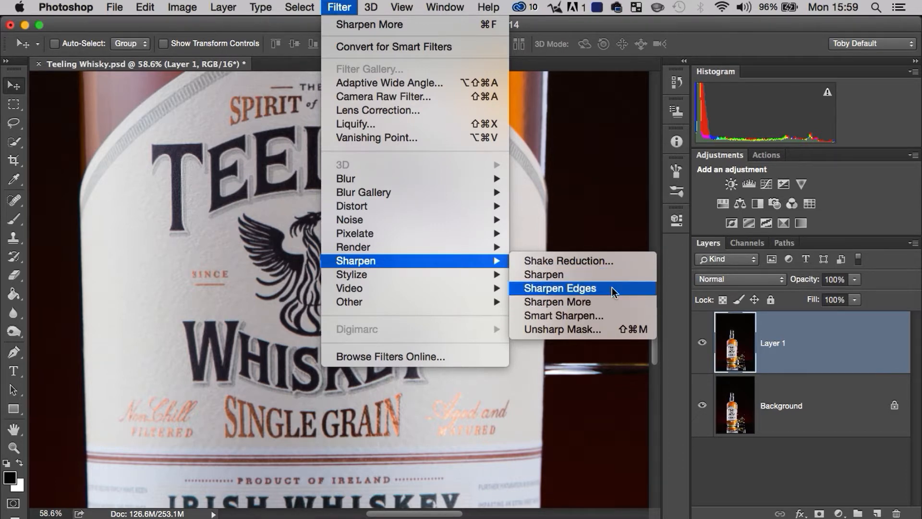
{"action": "left_click", "coordinate": [549, 276]}
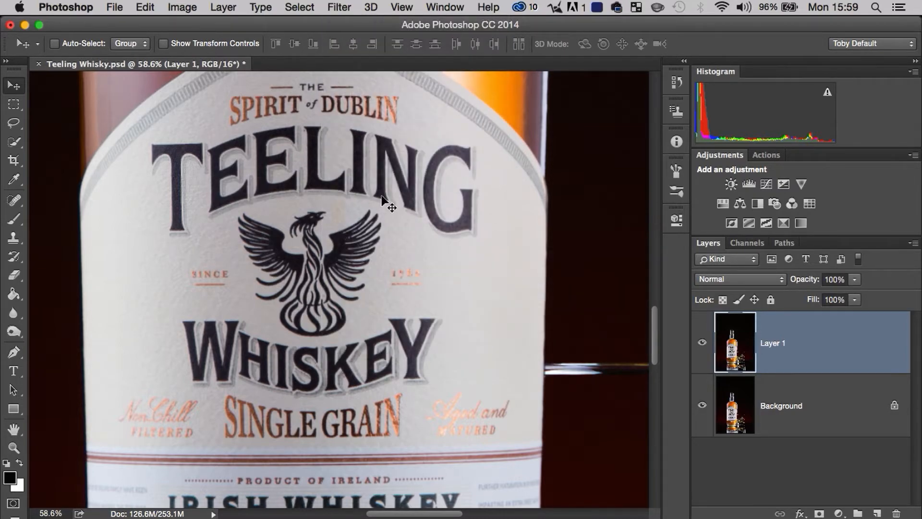
Step: Compare the label's phoenix and lettering close up with Layer 1 shown and hidden
{"action": "key", "text": "z"}
{"action": "left_click_drag", "start_coordinate": [370, 219], "coordinate": [659, 310]}
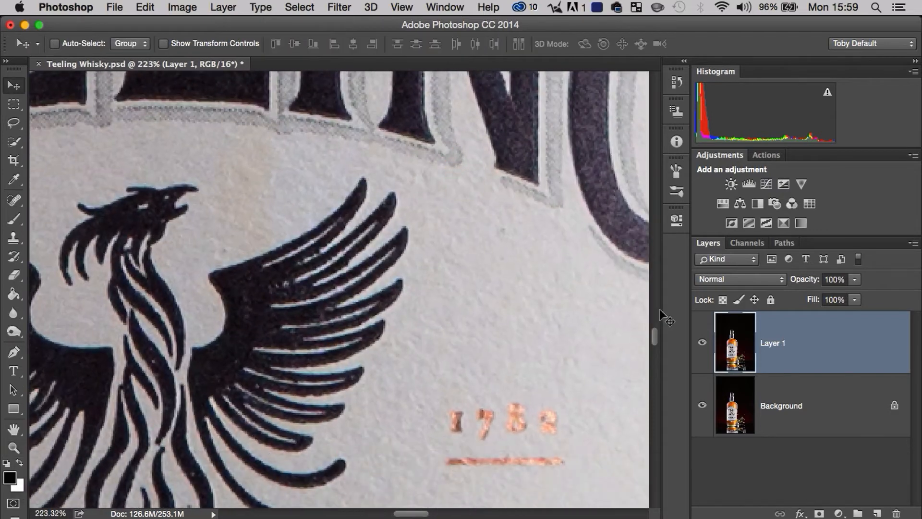
{"action": "left_click", "coordinate": [700, 340]}
{"action": "left_click", "coordinate": [700, 342]}
{"action": "left_click", "coordinate": [701, 343]}
{"action": "key", "text": "space"}
{"action": "left_click_drag", "start_coordinate": [461, 202], "coordinate": [421, 418]}
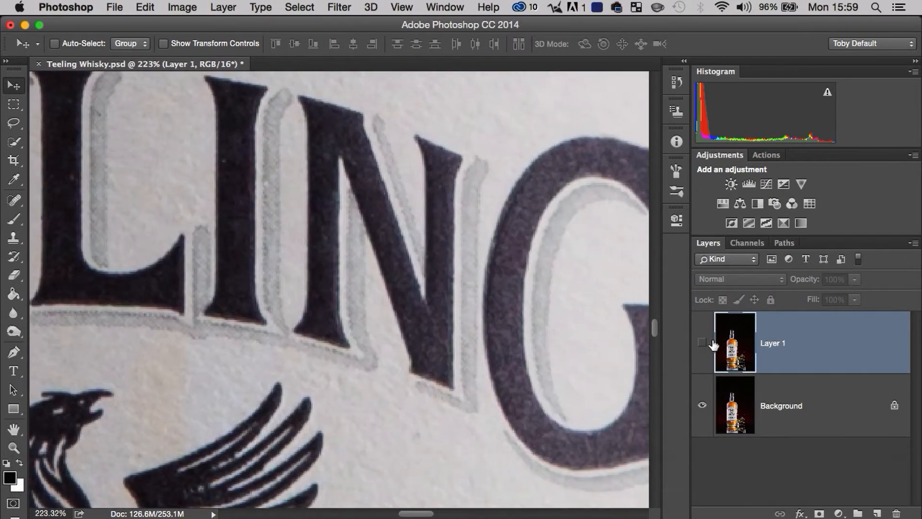
{"action": "left_click", "coordinate": [702, 343]}
{"action": "left_click", "coordinate": [701, 341]}
{"action": "left_click", "coordinate": [700, 342]}
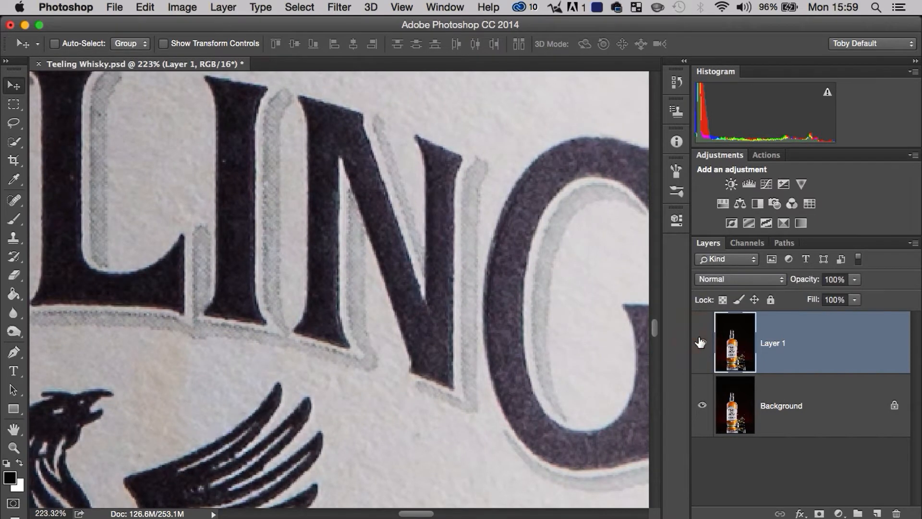
Step: Rename Layer 1 as Sharpen
{"action": "double_click", "coordinate": [775, 341]}
{"action": "type", "text": "Sharpen"}
{"action": "key", "text": "Return"}
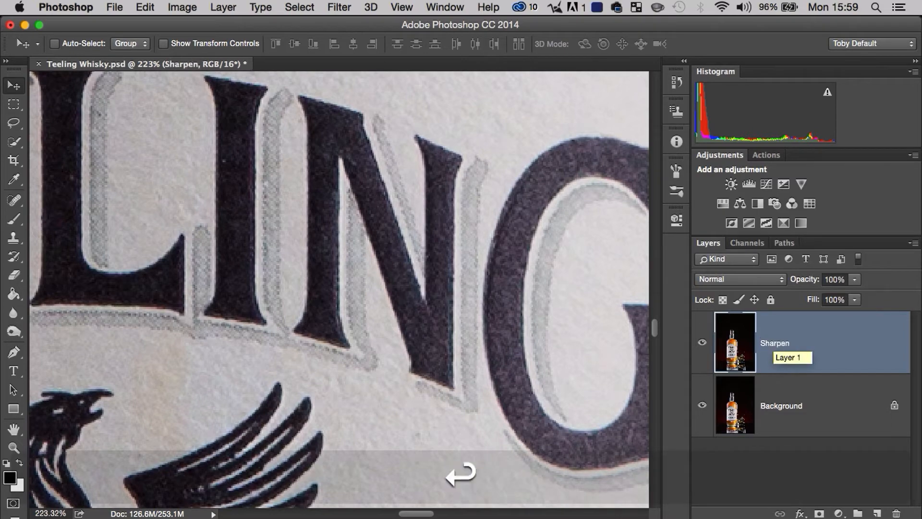
Step: Compare the whole upper label with and without the Sharpen layer, and leave that layer hidden
{"action": "key", "text": "z"}
{"action": "left_click_drag", "start_coordinate": [395, 267], "coordinate": [314, 314]}
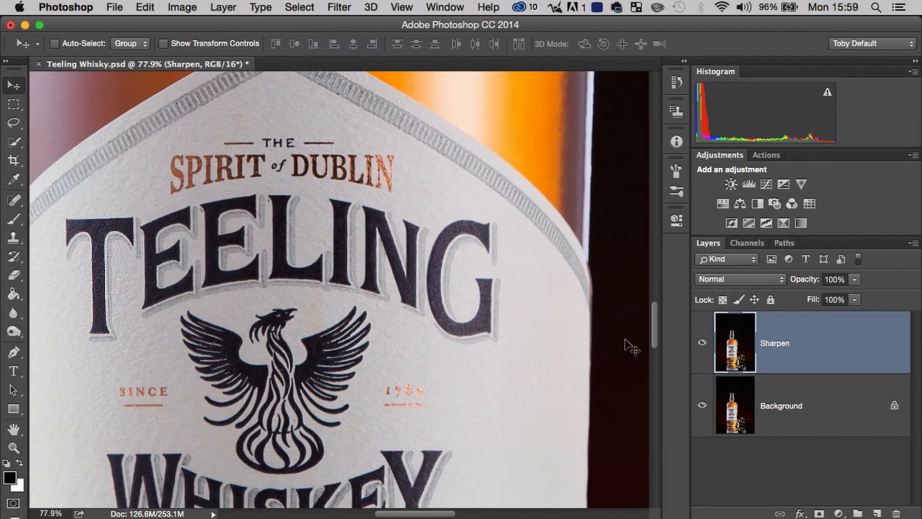
{"action": "left_click", "coordinate": [702, 342]}
{"action": "left_click", "coordinate": [702, 343]}
{"action": "left_click", "coordinate": [703, 343]}
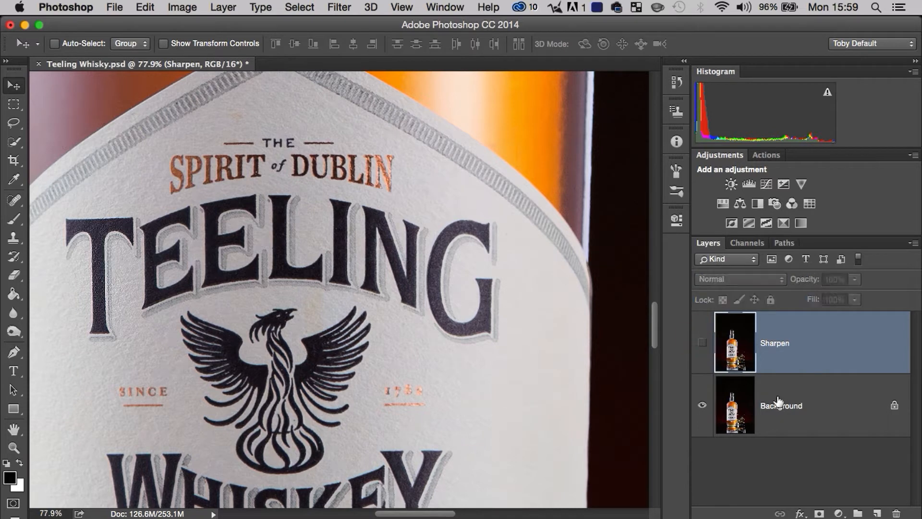
Step: Duplicate the Background layer again and apply the Sharpen More filter to the copy
{"action": "left_click", "coordinate": [778, 400]}
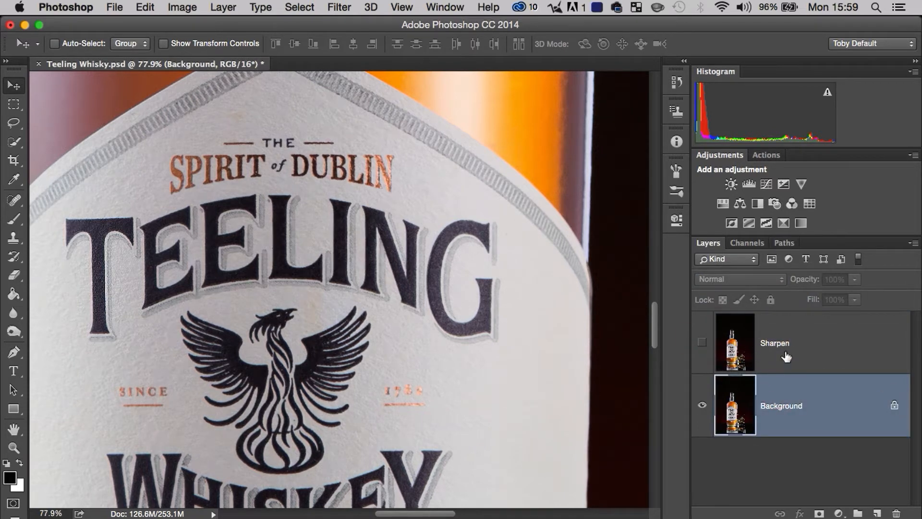
{"action": "key", "text": "super+j"}
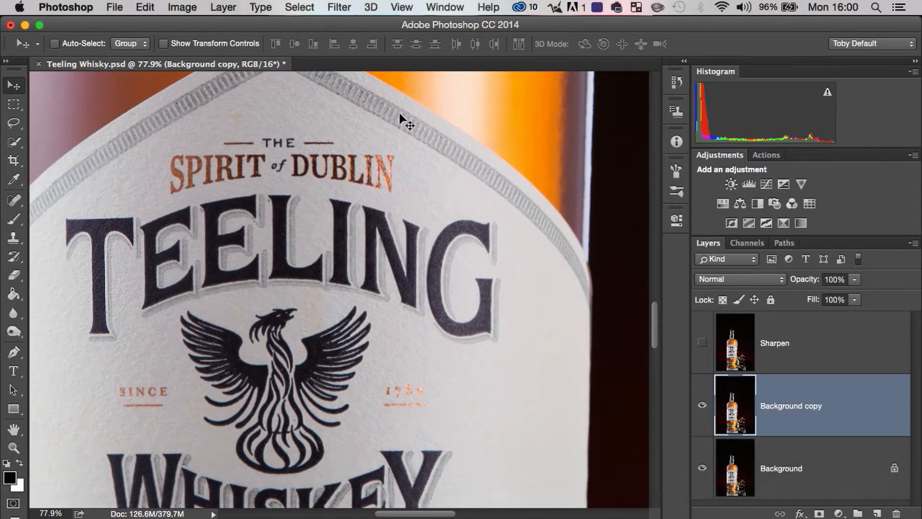
{"action": "left_click", "coordinate": [332, 6]}
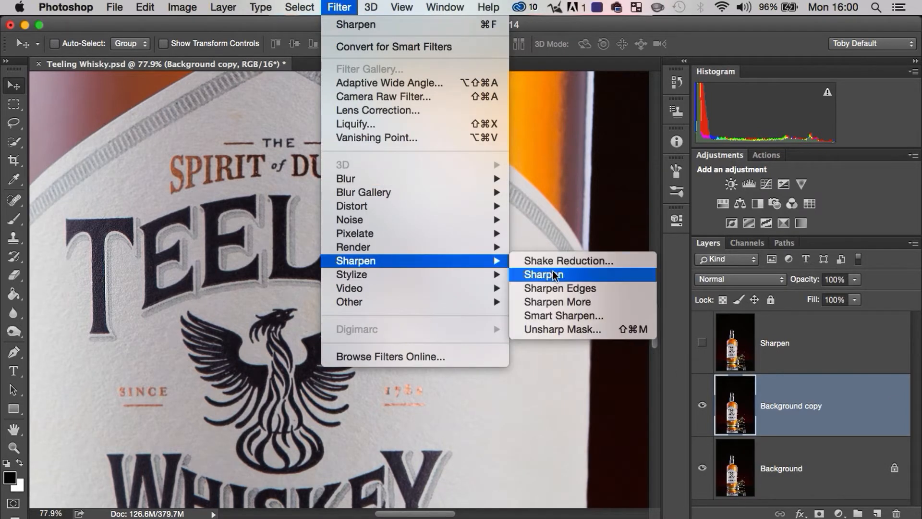
{"action": "left_click", "coordinate": [570, 302]}
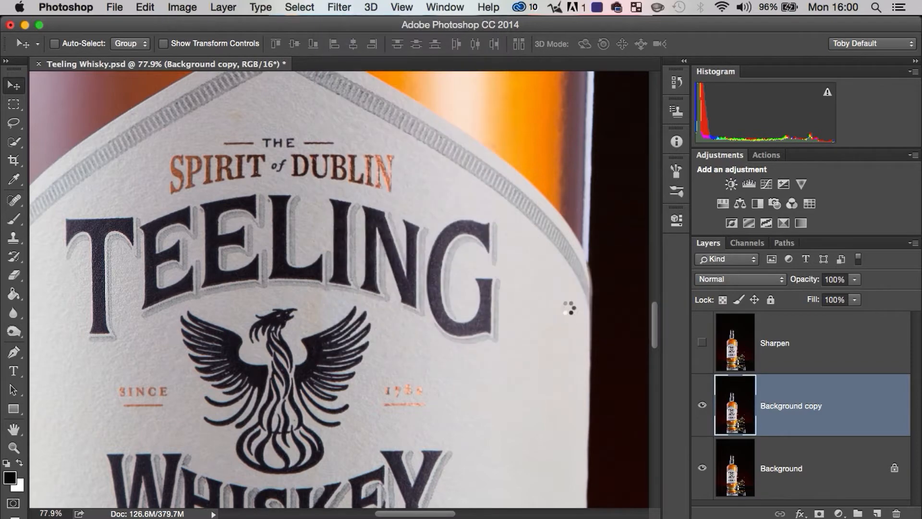
Step: Compare the TEELING lettering close up while toggling the visibility of the Background copy and Sharpen layers
{"action": "key", "text": "z"}
{"action": "left_click_drag", "start_coordinate": [449, 293], "coordinate": [659, 339]}
{"action": "left_click", "coordinate": [702, 405]}
{"action": "left_click", "coordinate": [703, 405]}
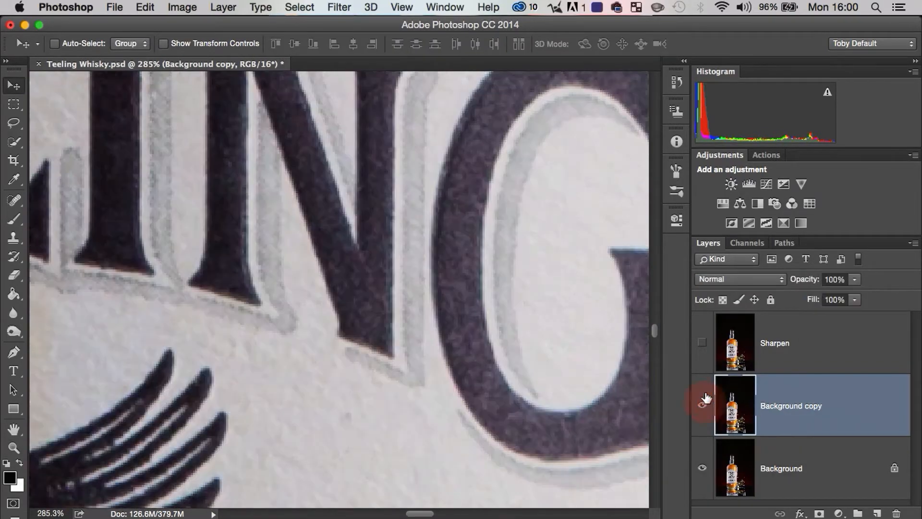
{"action": "left_click", "coordinate": [702, 342]}
{"action": "left_click", "coordinate": [702, 344]}
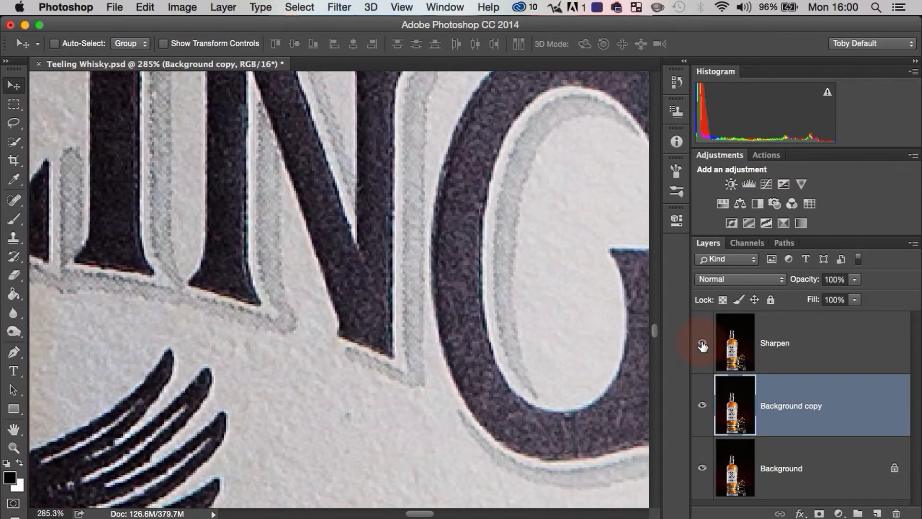
Step: Move the Background copy layer above the Sharpen layer and compare the lettering with each of the two layers hidden and shown
{"action": "left_click", "coordinate": [702, 344]}
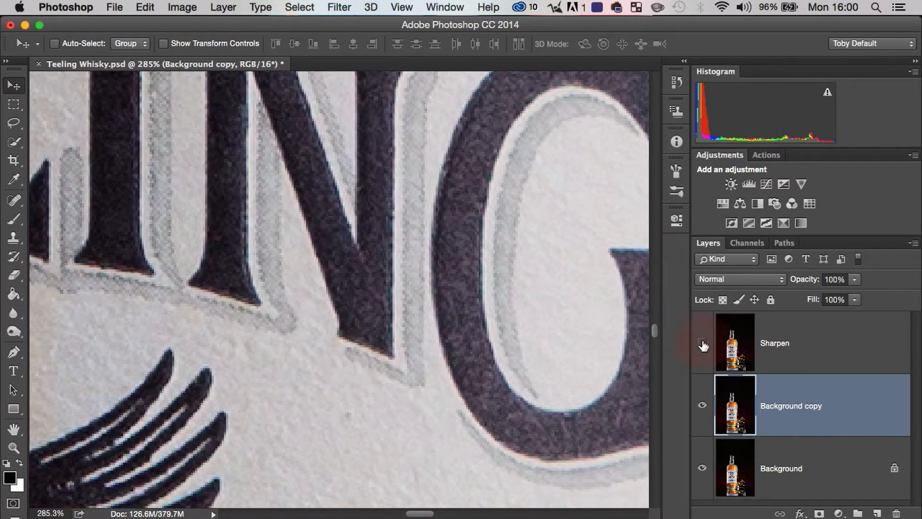
{"action": "left_click", "coordinate": [702, 344]}
{"action": "left_click_drag", "start_coordinate": [776, 398], "coordinate": [764, 318]}
{"action": "left_click", "coordinate": [702, 343]}
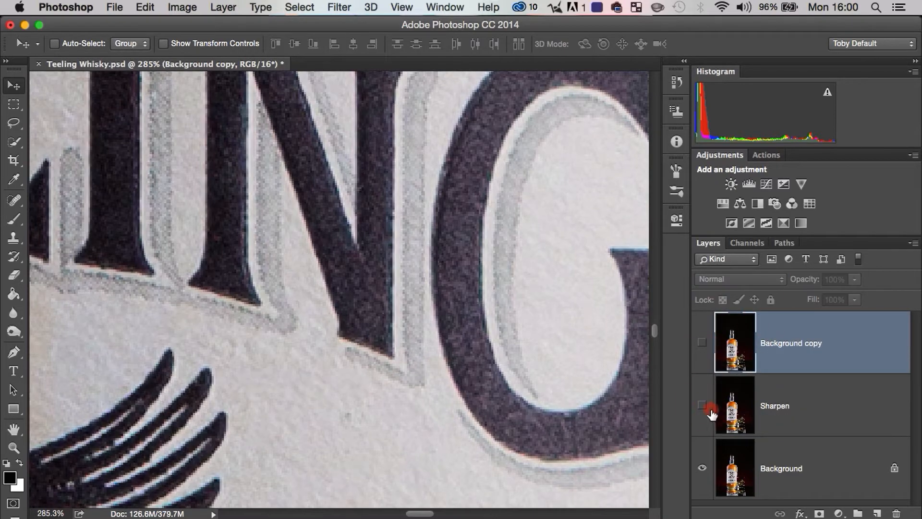
{"action": "left_click", "coordinate": [702, 406]}
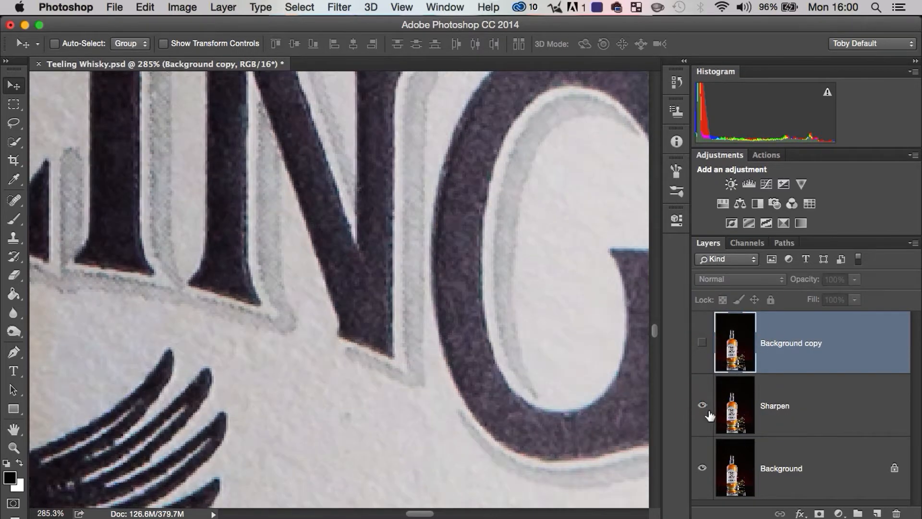
{"action": "left_click", "coordinate": [703, 351]}
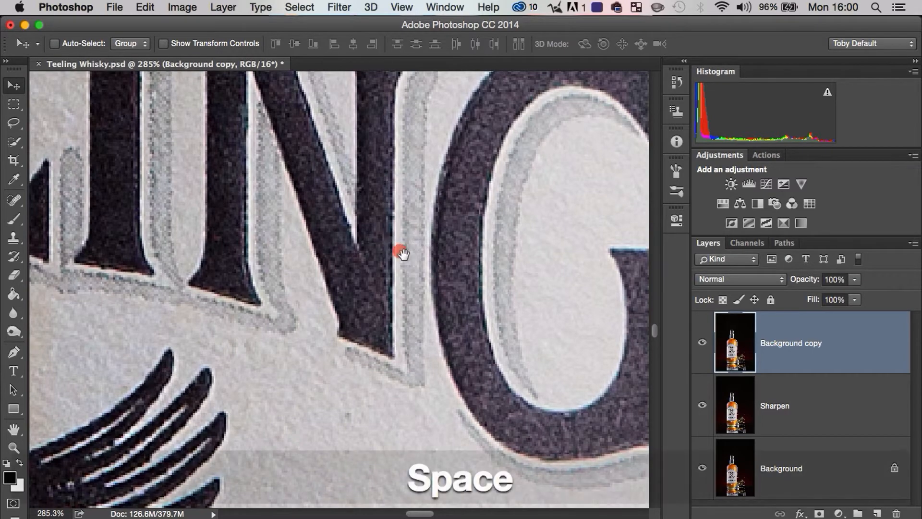
{"action": "left_click_drag", "start_coordinate": [398, 252], "coordinate": [372, 372]}
{"action": "key", "text": "z"}
{"action": "double_click", "coordinate": [797, 344]}
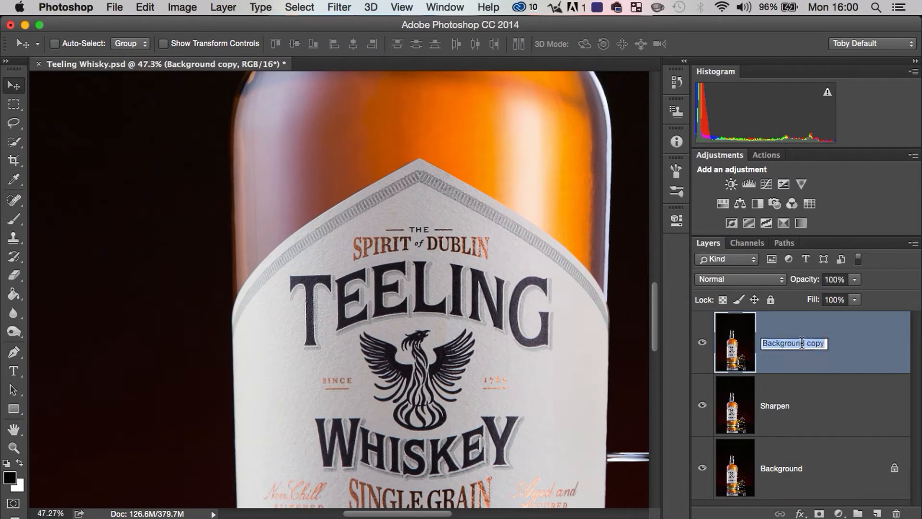
{"action": "type", "text": "Shar"}
{"action": "type", "text": "pen"}
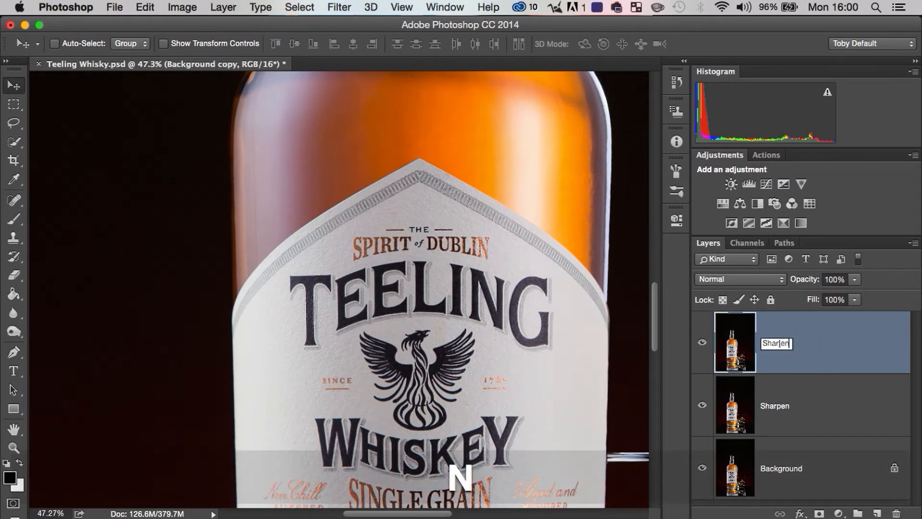
{"action": "key", "text": "Return"}
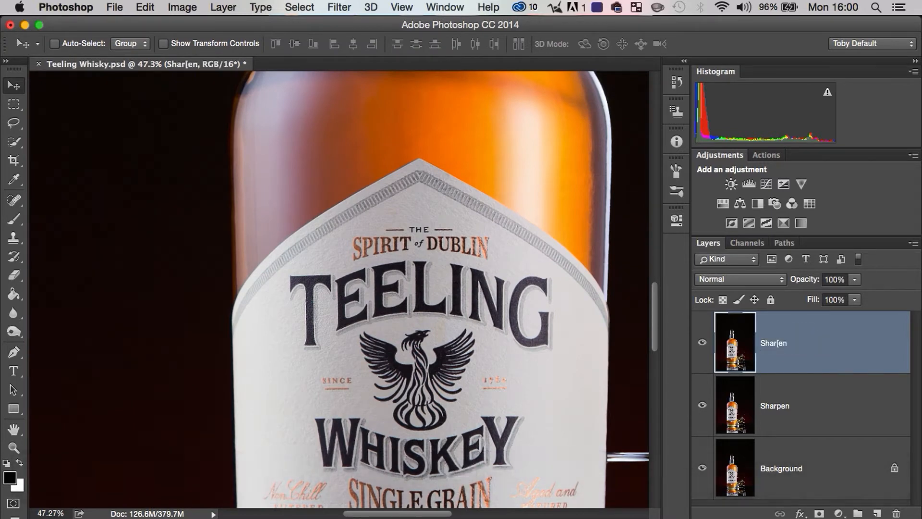
Step: Rename the topmost layer as Sharpen More
{"action": "double_click", "coordinate": [786, 346]}
{"action": "type", "text": "Sharpen "}
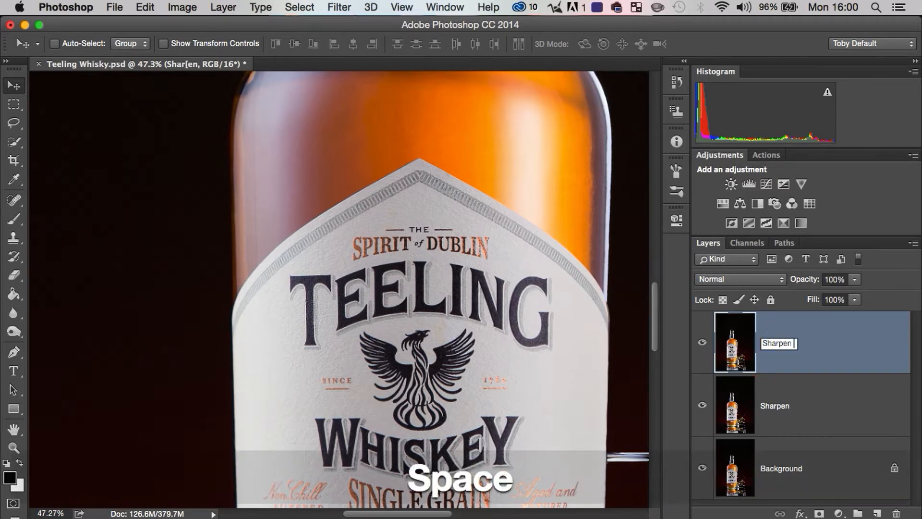
{"action": "type", "text": "More"}
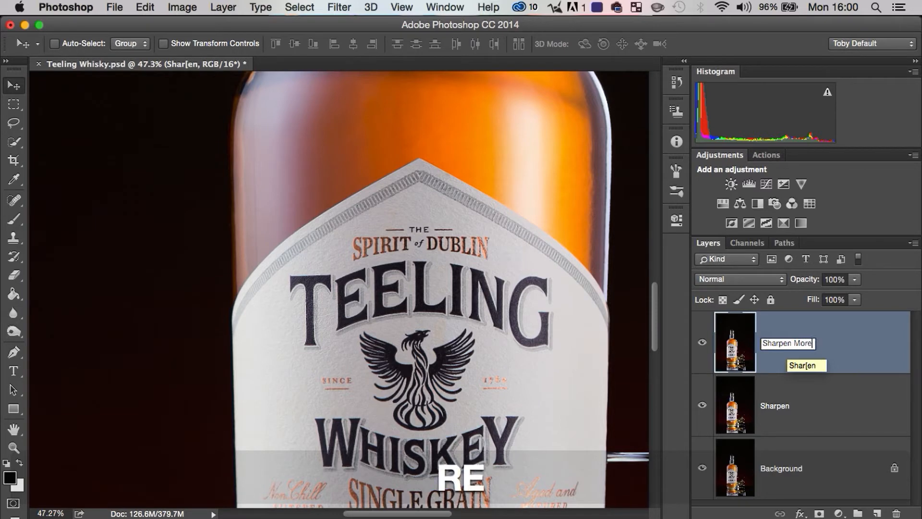
{"action": "key", "text": "Return"}
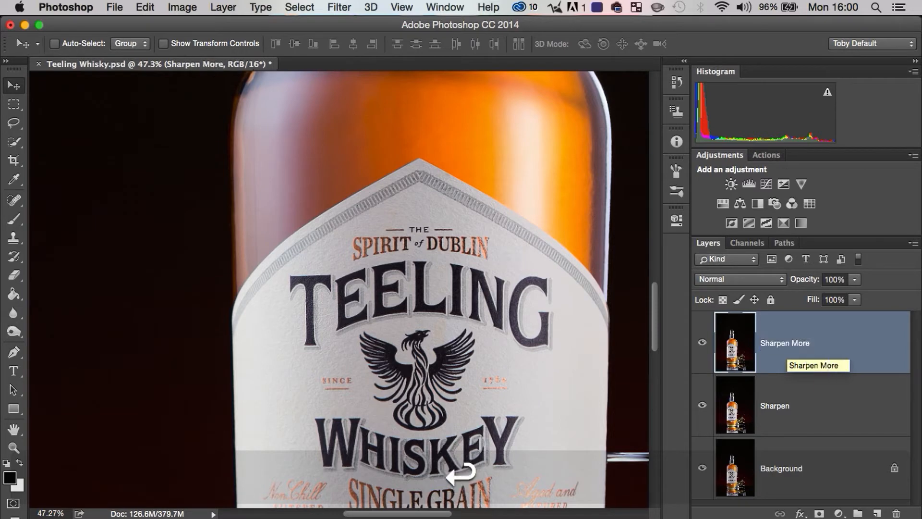
Step: Hide the Sharpen More and Sharpen layers and select the Background layer
{"action": "left_click", "coordinate": [702, 343]}
{"action": "left_click", "coordinate": [702, 405]}
{"action": "left_click", "coordinate": [712, 441]}
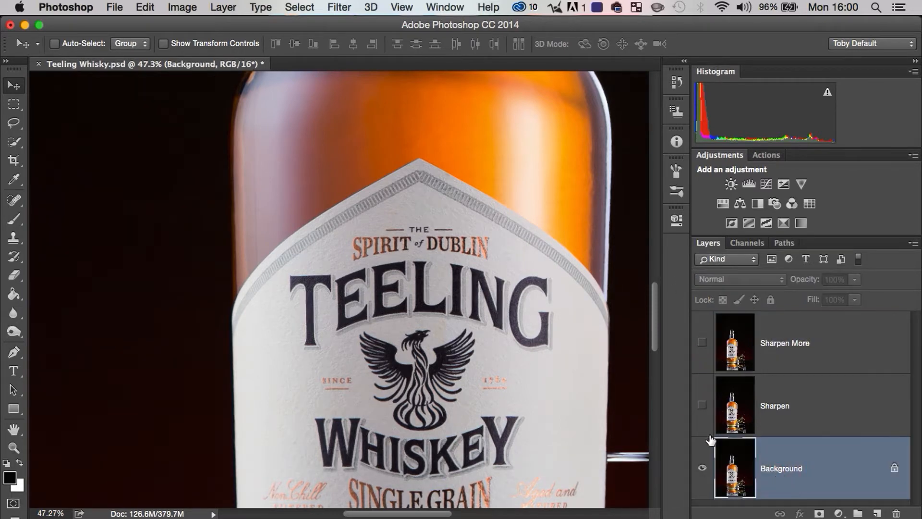
{"action": "key", "text": "space"}
{"action": "left_click_drag", "start_coordinate": [576, 346], "coordinate": [481, 276]}
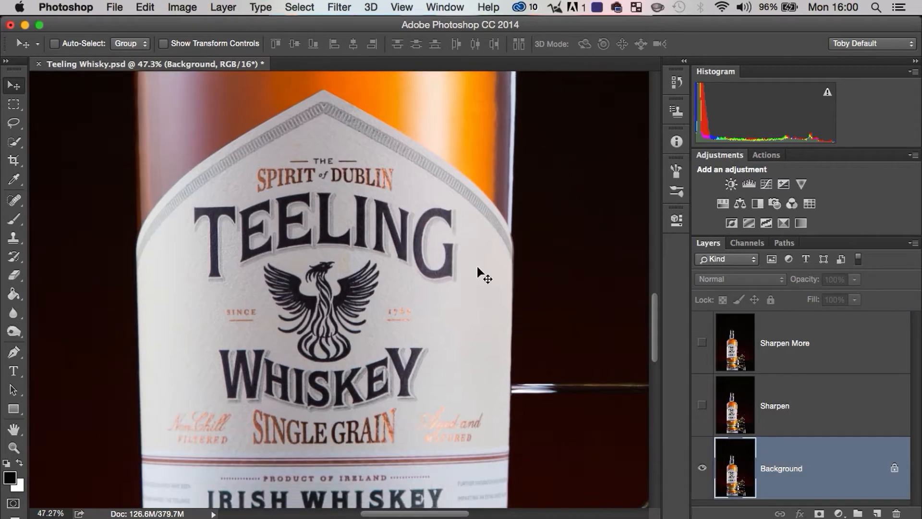
Step: Duplicate the Background layer and apply the Sharpen Edges filter to the copy
{"action": "key", "text": "super+j"}
{"action": "left_click", "coordinate": [349, 5]}
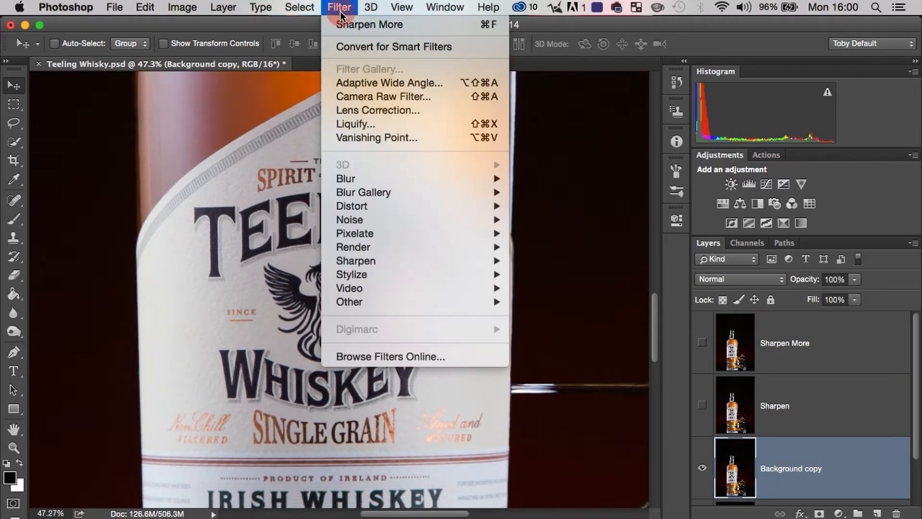
{"action": "mouse_move", "coordinate": [463, 260]}
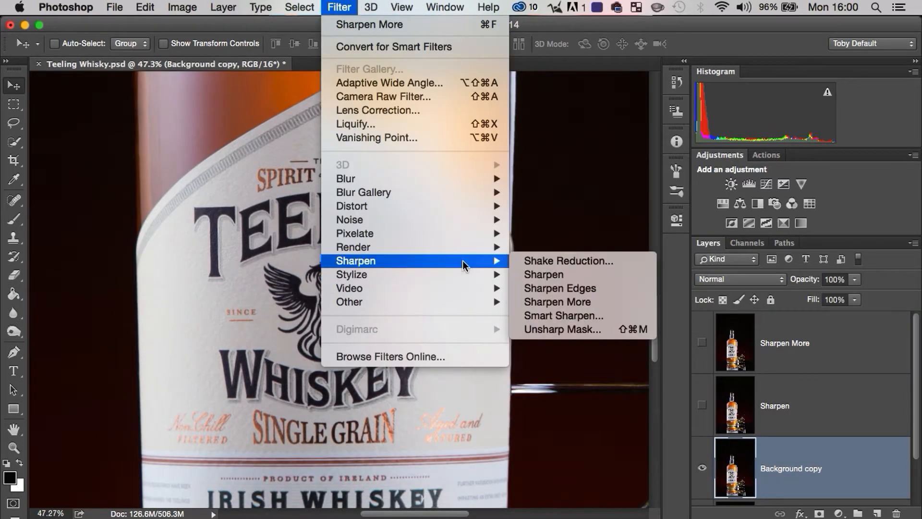
{"action": "left_click", "coordinate": [571, 288]}
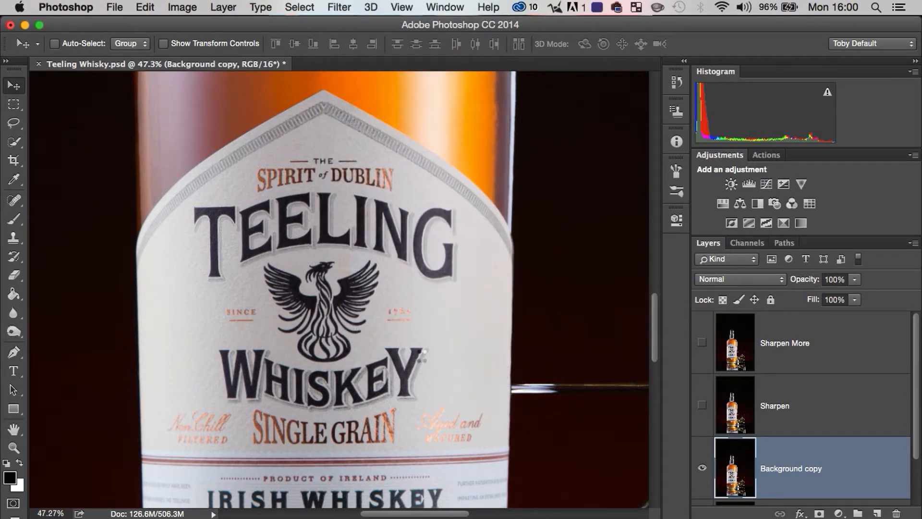
Step: Compare the last letters of WHISKEY close up with the Background copy layer hidden and shown
{"action": "key", "text": "z"}
{"action": "left_click_drag", "start_coordinate": [402, 364], "coordinate": [604, 392]}
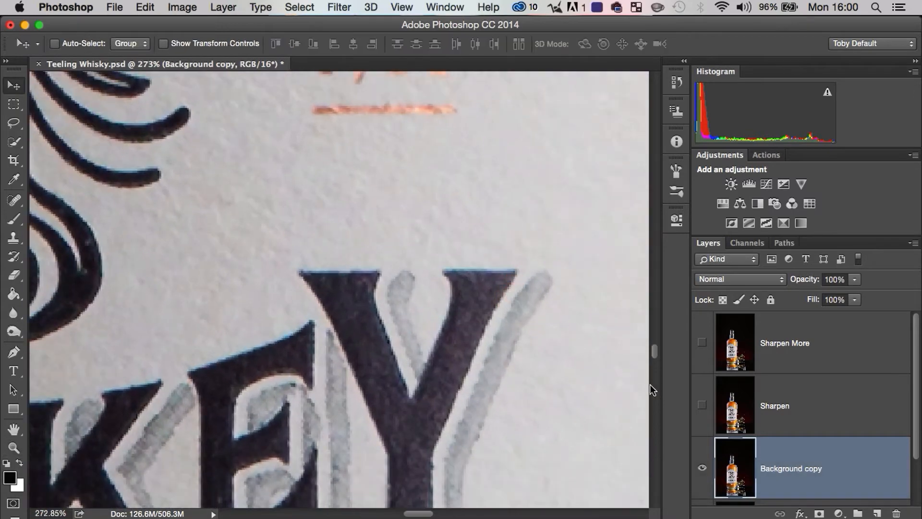
{"action": "key", "text": "space"}
{"action": "left_click_drag", "start_coordinate": [515, 350], "coordinate": [466, 270]}
{"action": "left_click", "coordinate": [702, 468]}
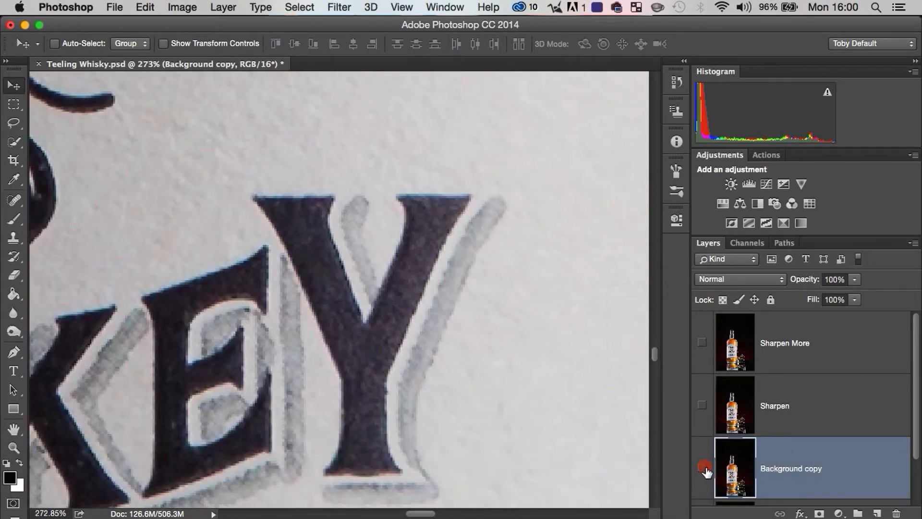
{"action": "left_click", "coordinate": [702, 468]}
{"action": "left_click", "coordinate": [702, 468]}
{"action": "left_click", "coordinate": [702, 468]}
Step: Inspect the inner edges of the letter Y at pixel level while toggling the Background copy layer's visibility
{"action": "key", "text": "z"}
{"action": "left_click_drag", "start_coordinate": [349, 277], "coordinate": [399, 329]}
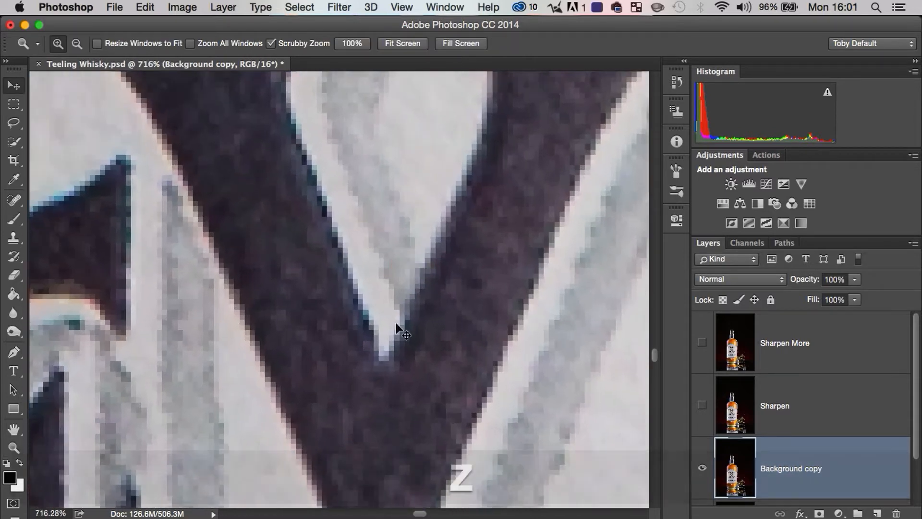
{"action": "left_click", "coordinate": [702, 467]}
{"action": "left_click", "coordinate": [703, 467]}
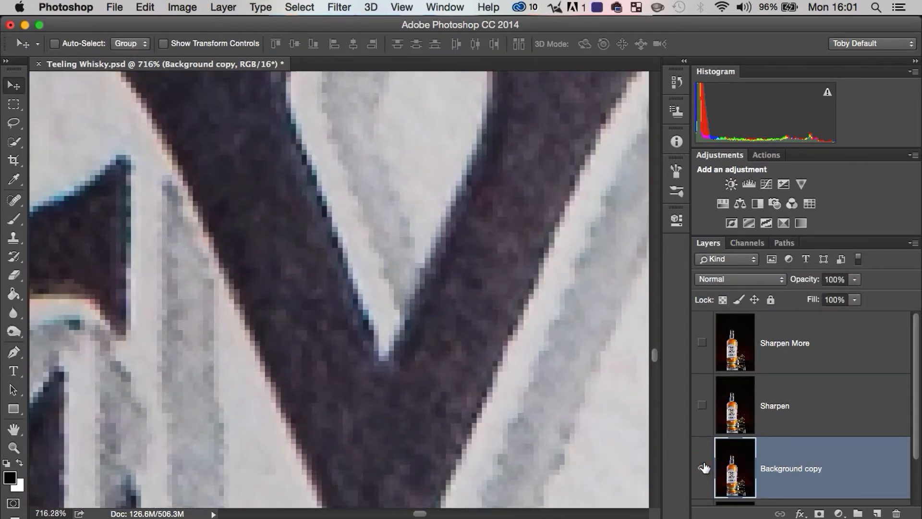
{"action": "left_click", "coordinate": [703, 467]}
{"action": "left_click", "coordinate": [703, 467]}
Step: Rename the Background copy layer as Sharpen Edge
{"action": "key", "text": "z"}
{"action": "left_click_drag", "start_coordinate": [539, 317], "coordinate": [368, 380]}
{"action": "key", "text": "space"}
{"action": "left_click_drag", "start_coordinate": [512, 352], "coordinate": [414, 342]}
{"action": "key", "text": "z"}
{"action": "key", "text": "space"}
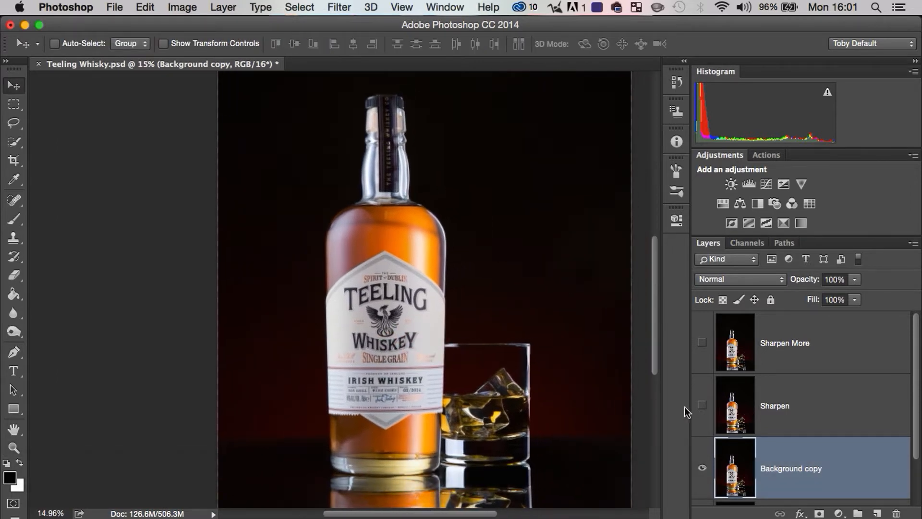
{"action": "double_click", "coordinate": [788, 469]}
{"action": "type", "text": "Sha"}
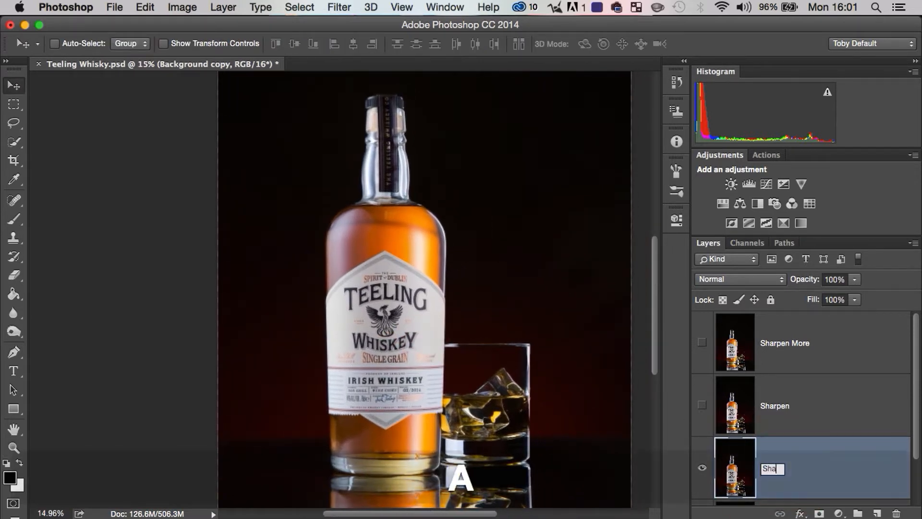
{"action": "type", "text": "rpen Edge"}
{"action": "key", "text": "Return"}
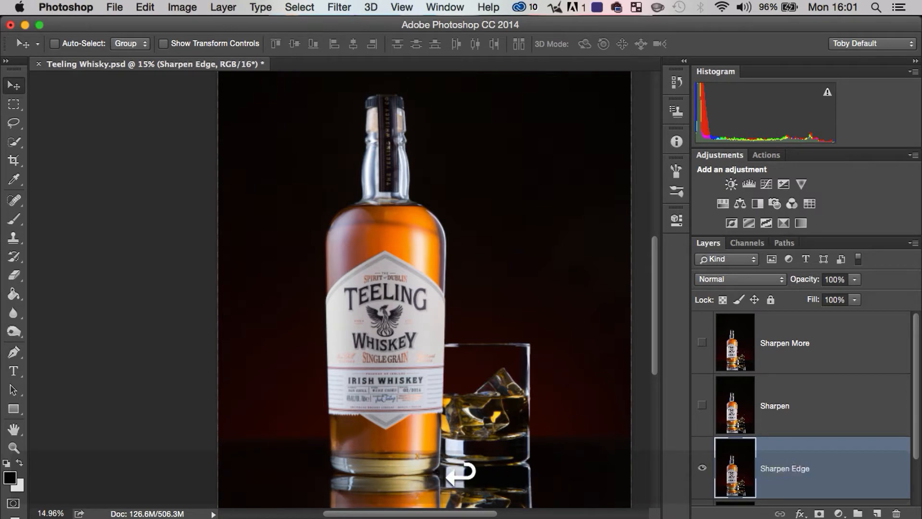
Step: Move the Sharpen Edge layer to the top of the layer stack and hide it
{"action": "left_click_drag", "start_coordinate": [793, 468], "coordinate": [768, 321]}
{"action": "left_click", "coordinate": [703, 342]}
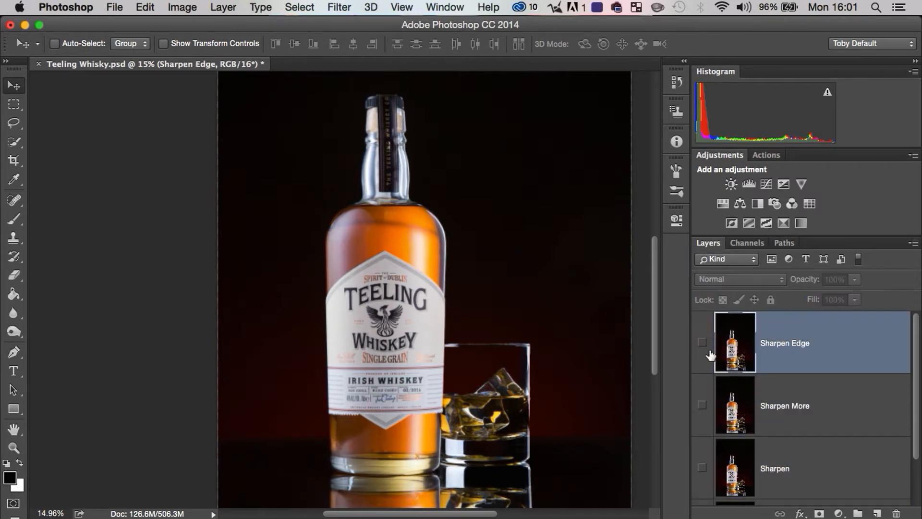
{"action": "left_click", "coordinate": [342, 7]}
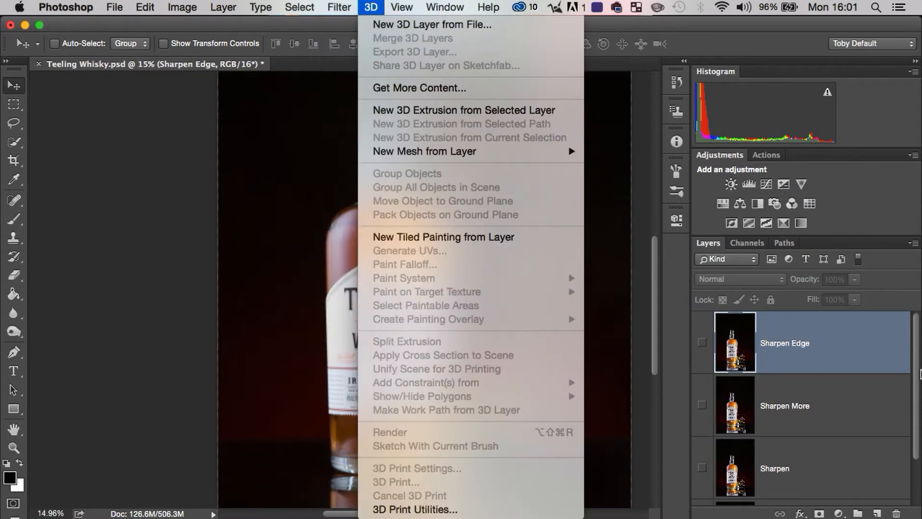
{"action": "left_click", "coordinate": [918, 375]}
Step: Duplicate the Background layer once more and open the Unsharp Mask filter for the new copy
{"action": "left_click_drag", "start_coordinate": [918, 434], "coordinate": [920, 446]}
{"action": "left_click", "coordinate": [919, 467]}
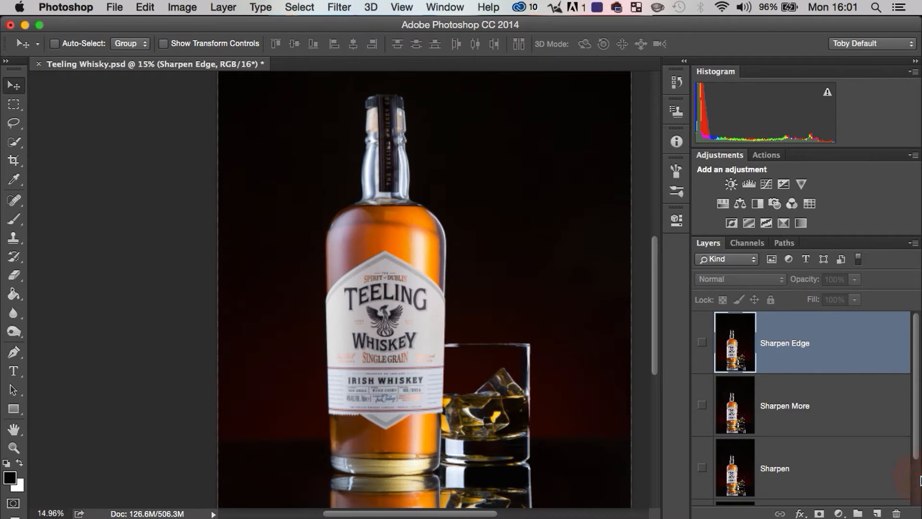
{"action": "left_click", "coordinate": [914, 483]}
{"action": "left_click", "coordinate": [866, 487]}
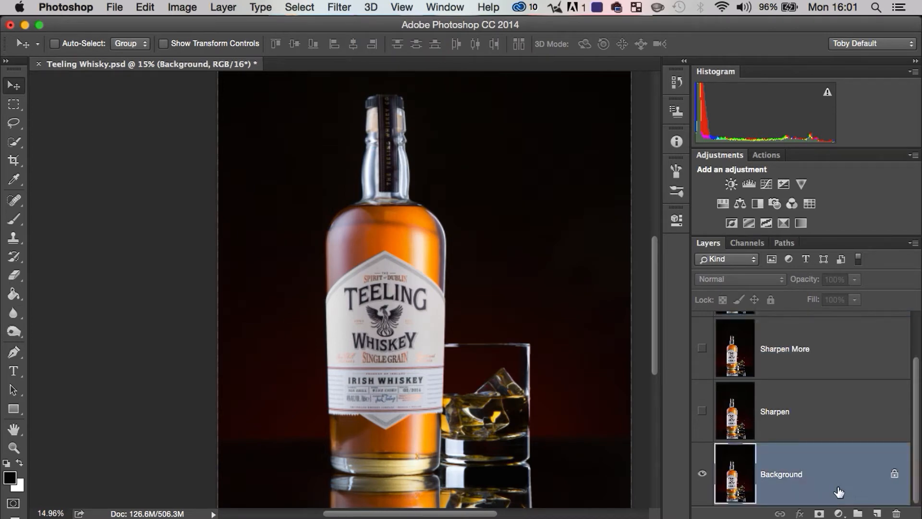
{"action": "key", "text": "super+j"}
{"action": "left_click", "coordinate": [339, 7]}
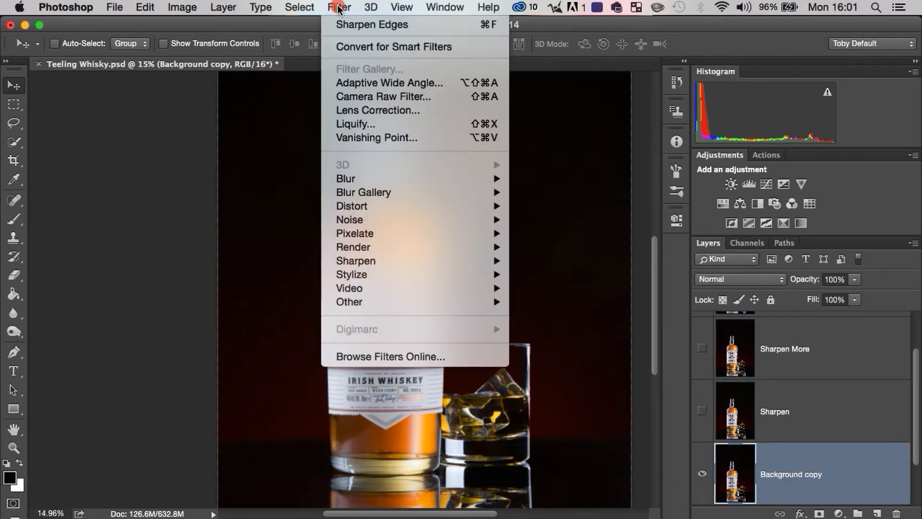
{"action": "mouse_move", "coordinate": [436, 260]}
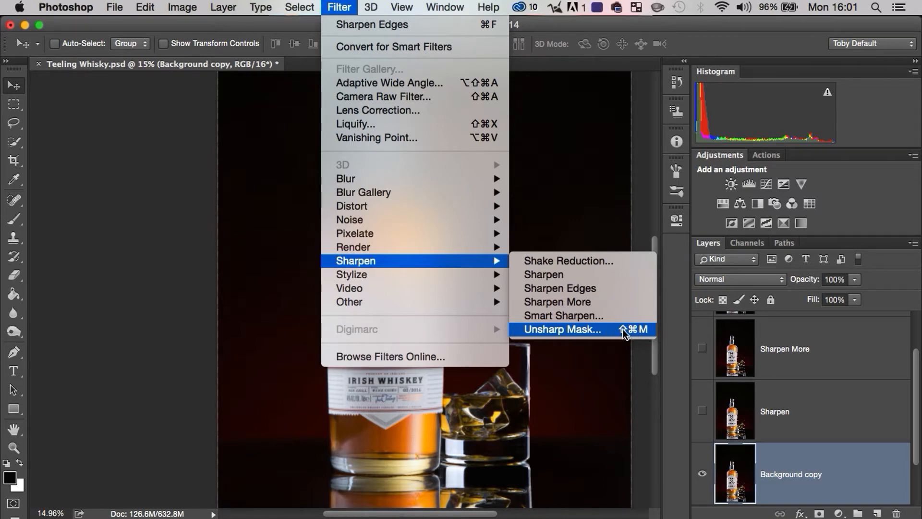
{"action": "left_click", "coordinate": [565, 330]}
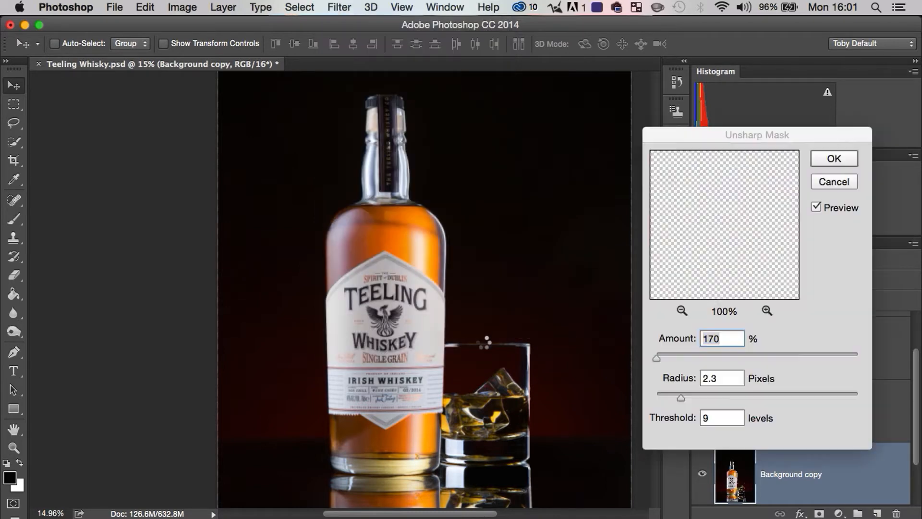
Step: Examine the Unsharp Mask effect on the SPIRIT of DUBLIN and TEELING lettering, both in the image at 200% and in the filter preview
{"action": "key", "text": "z"}
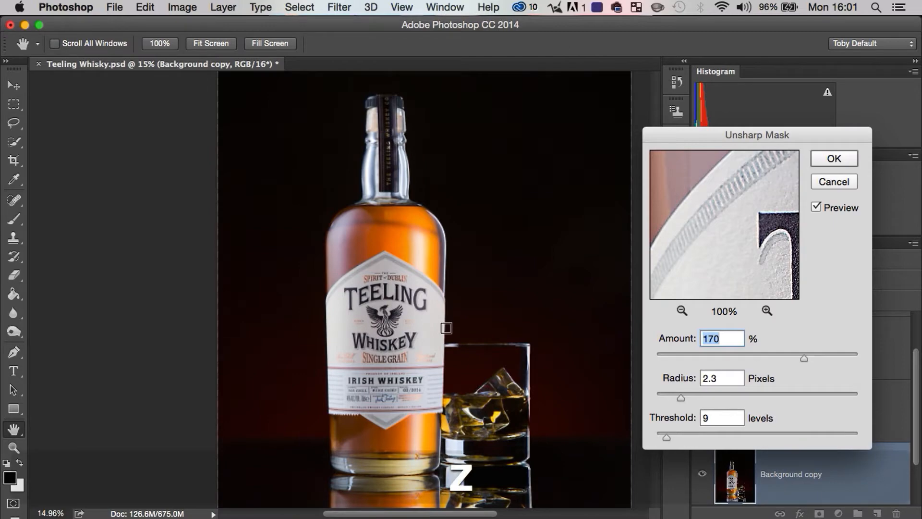
{"action": "key", "text": "super+equal"}
{"action": "key", "text": "super+equal"}
{"action": "key", "text": "super+equal"}
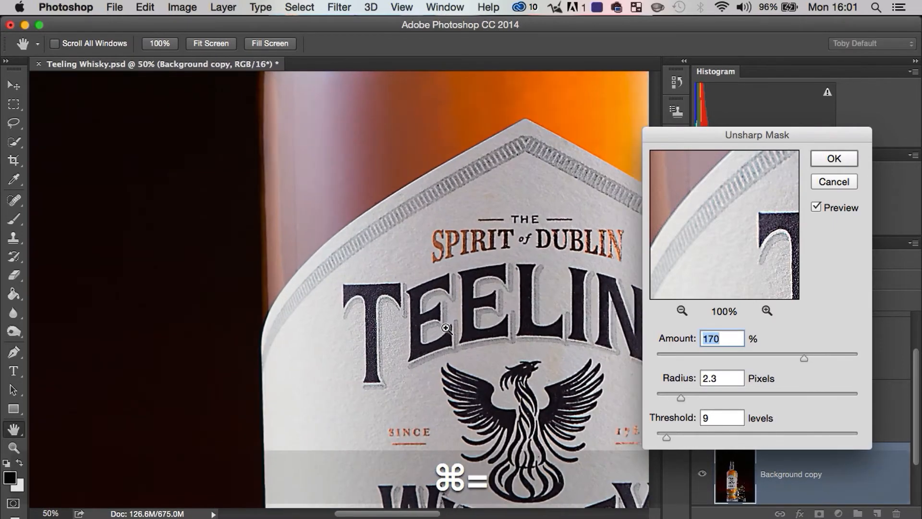
{"action": "key", "text": "super+equal"}
{"action": "key", "text": "super+equal"}
{"action": "key", "text": "super+equal"}
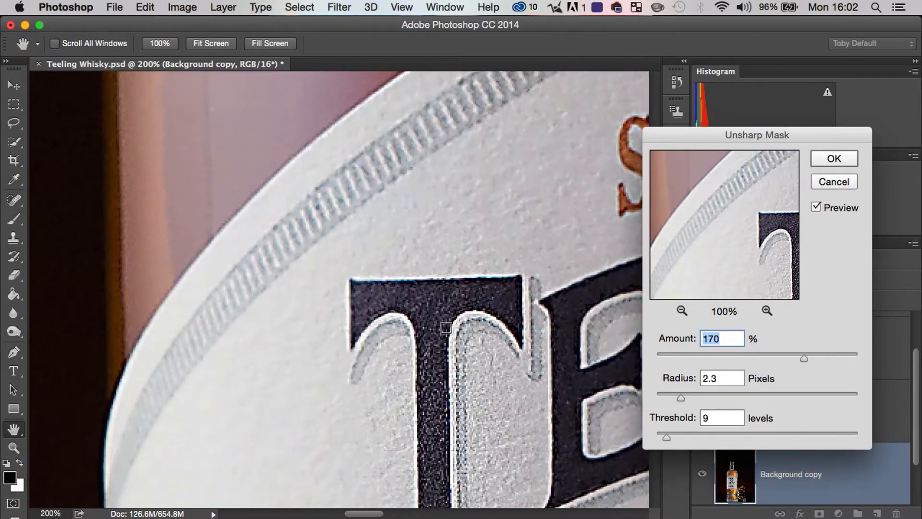
{"action": "key", "text": "space"}
{"action": "left_click_drag", "start_coordinate": [496, 277], "coordinate": [100, 192]}
{"action": "left_click_drag", "start_coordinate": [562, 219], "coordinate": [236, 394]}
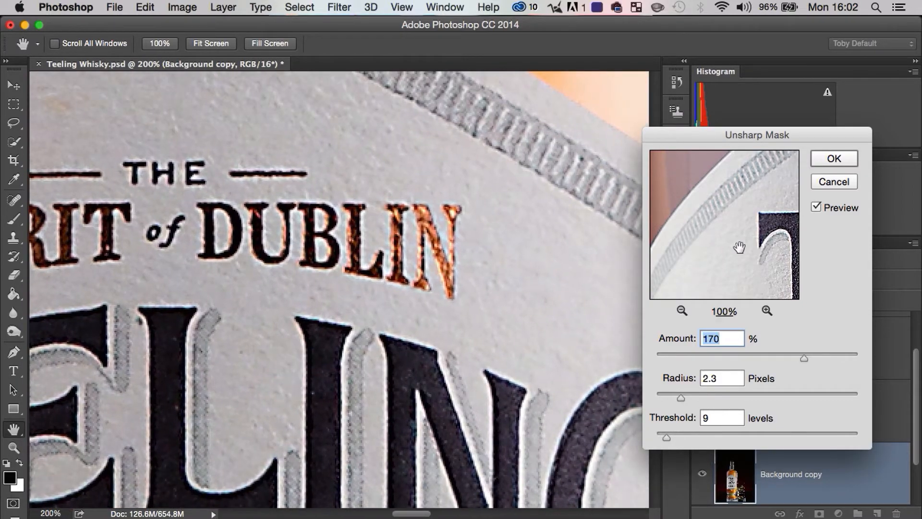
{"action": "left_click_drag", "start_coordinate": [747, 235], "coordinate": [664, 241]}
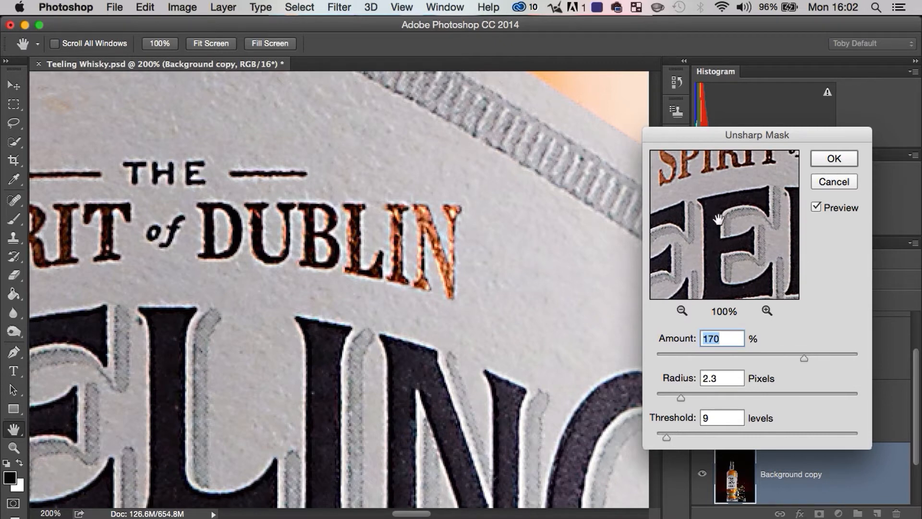
{"action": "left_click_drag", "start_coordinate": [718, 220], "coordinate": [720, 279]}
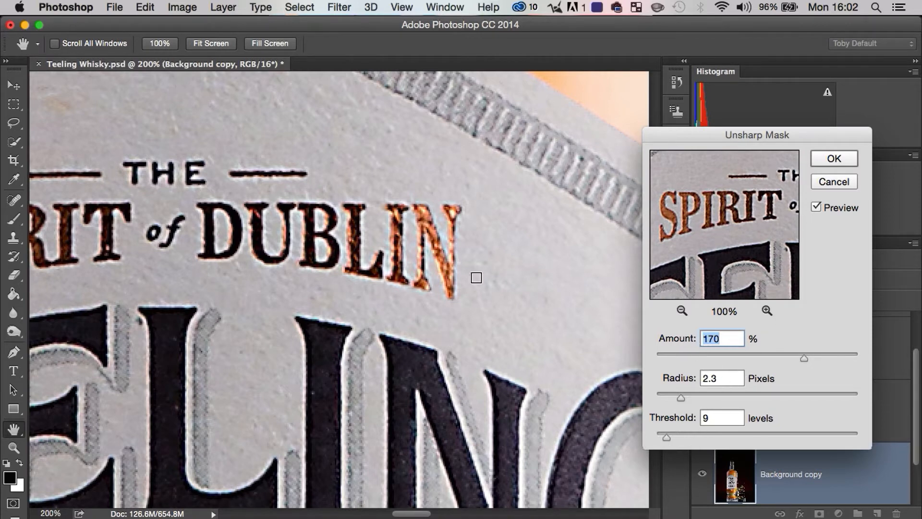
Step: Check the Unsharp Mask preview against the original and exaggerate the effect on the lettering with an Amount of 500%
{"action": "left_click", "coordinate": [840, 207]}
{"action": "left_click", "coordinate": [839, 207]}
{"action": "left_click_drag", "start_coordinate": [805, 359], "coordinate": [843, 351]}
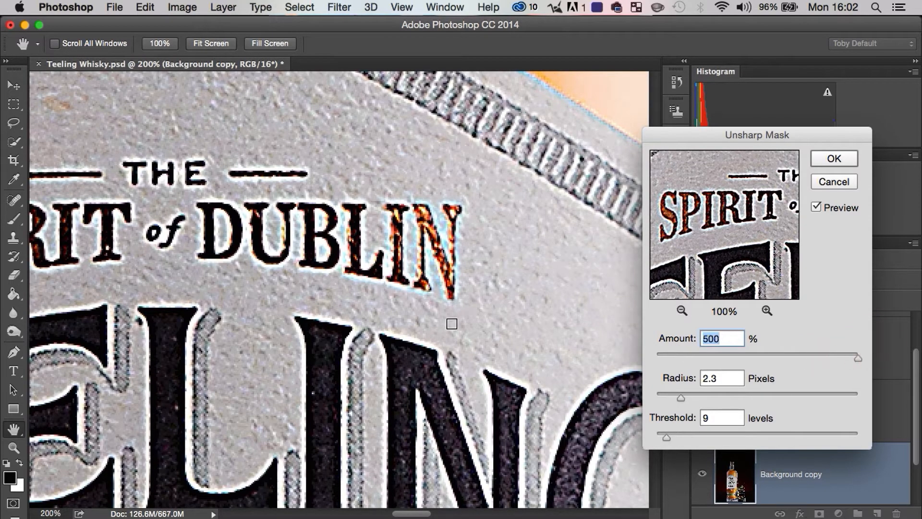
{"action": "key", "text": "space"}
{"action": "left_click_drag", "start_coordinate": [348, 333], "coordinate": [367, 336]}
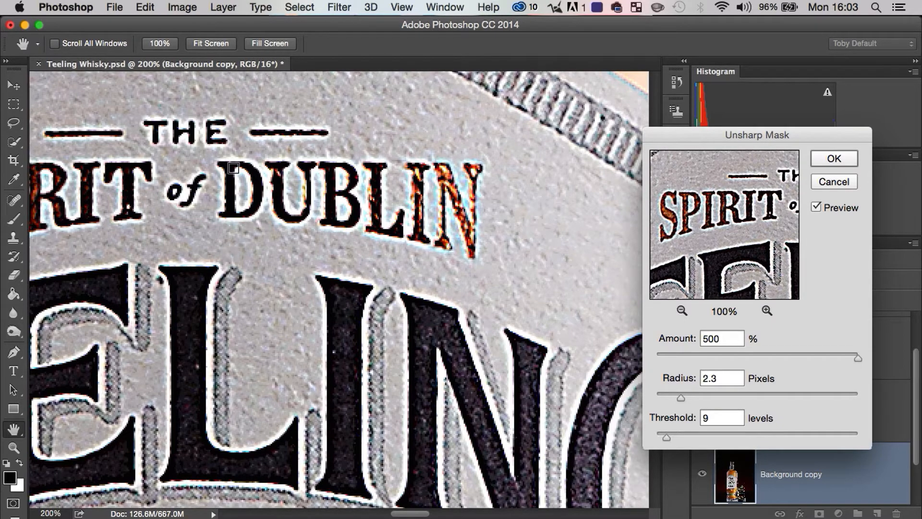
Step: Try Unsharp Mask Radius values of 11.0 and 1.8 pixels, and settle on Amount 141% with Radius 2.2 pixels
{"action": "left_click_drag", "start_coordinate": [694, 400], "coordinate": [738, 397]}
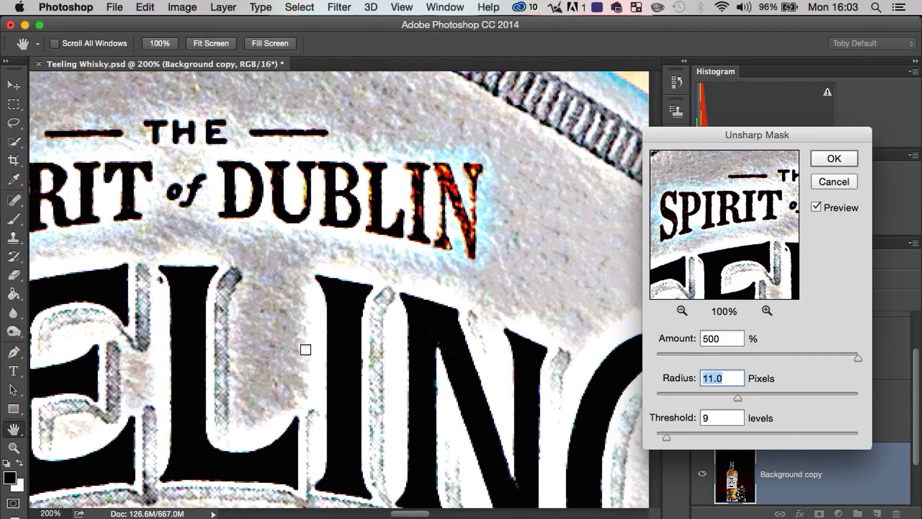
{"action": "left_click_drag", "start_coordinate": [738, 397], "coordinate": [676, 396]}
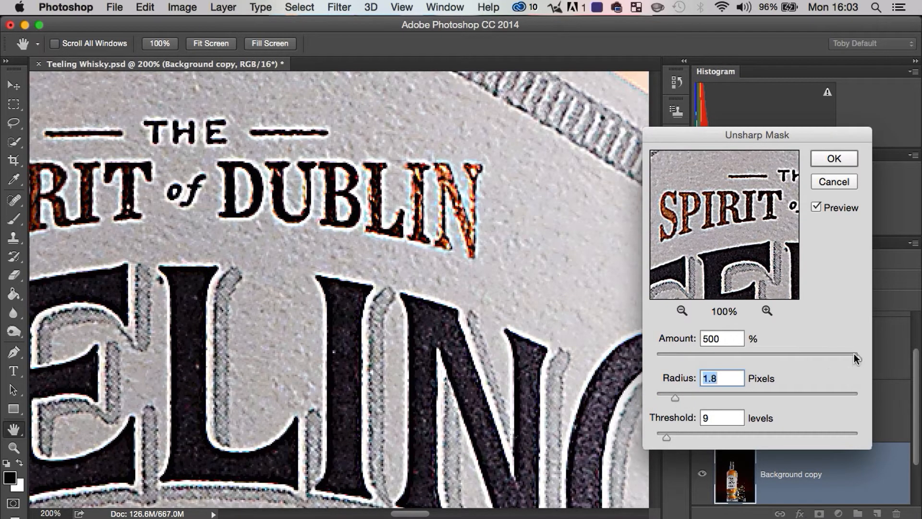
{"action": "left_click_drag", "start_coordinate": [854, 353], "coordinate": [787, 363]}
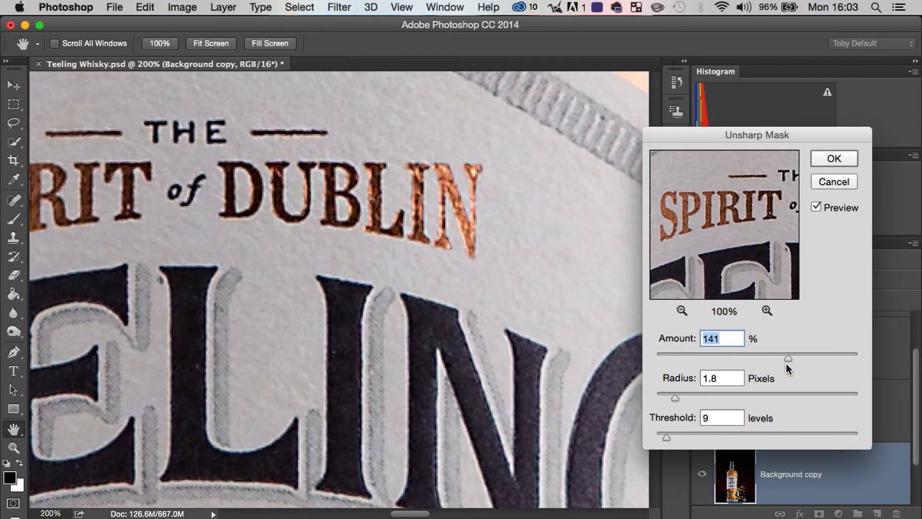
{"action": "left_click", "coordinate": [680, 397]}
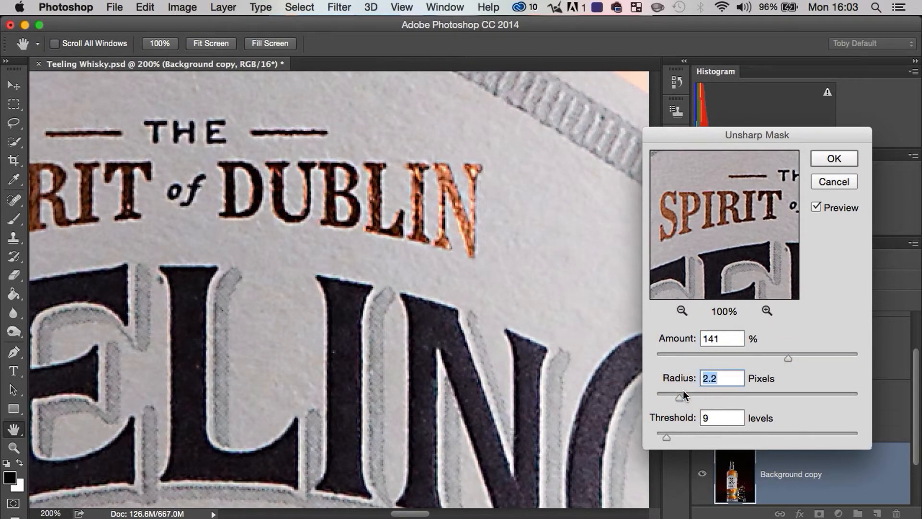
Step: Compare the SPIRIT of DUBLIN lettering with and without the Unsharp Mask preview
{"action": "left_click", "coordinate": [815, 207]}
{"action": "left_click", "coordinate": [814, 210]}
{"action": "left_click", "coordinate": [815, 207]}
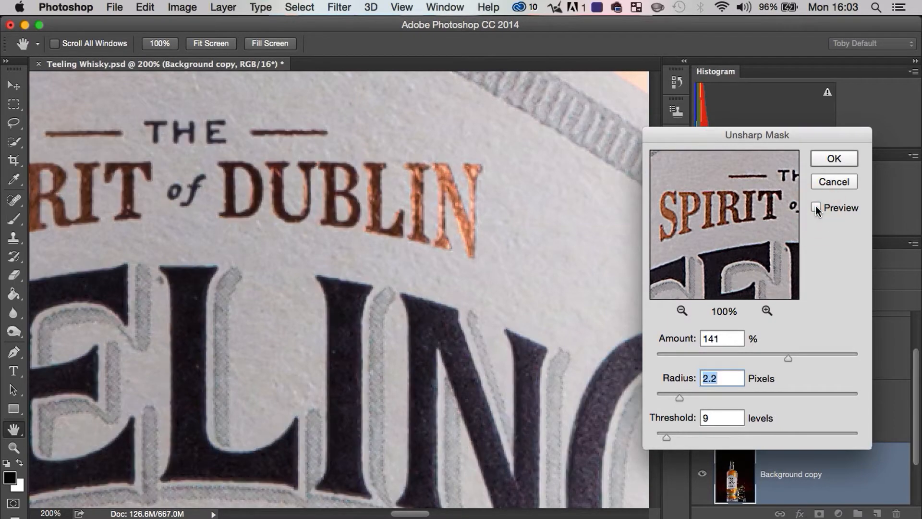
{"action": "left_click", "coordinate": [816, 206]}
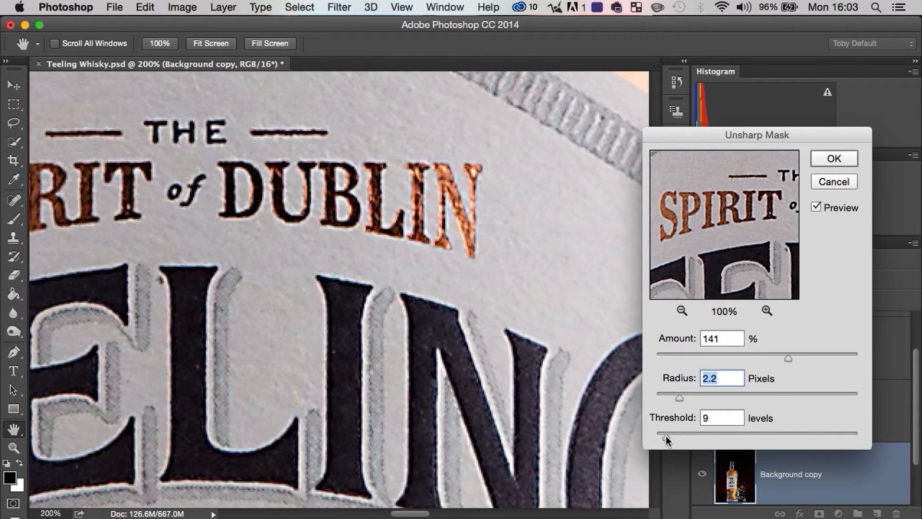
Step: Try Threshold 0 levels, Radius 4.8 pixels and Amount 174%, and inspect the label's paper texture around the lettering
{"action": "left_click_drag", "start_coordinate": [666, 436], "coordinate": [656, 436]}
{"action": "key", "text": "space"}
{"action": "left_click_drag", "start_coordinate": [392, 250], "coordinate": [468, 322]}
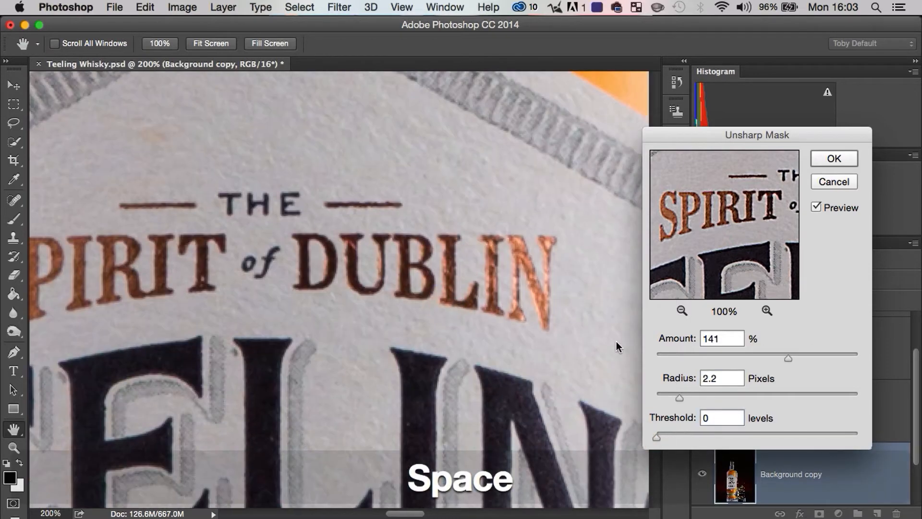
{"action": "left_click", "coordinate": [709, 397]}
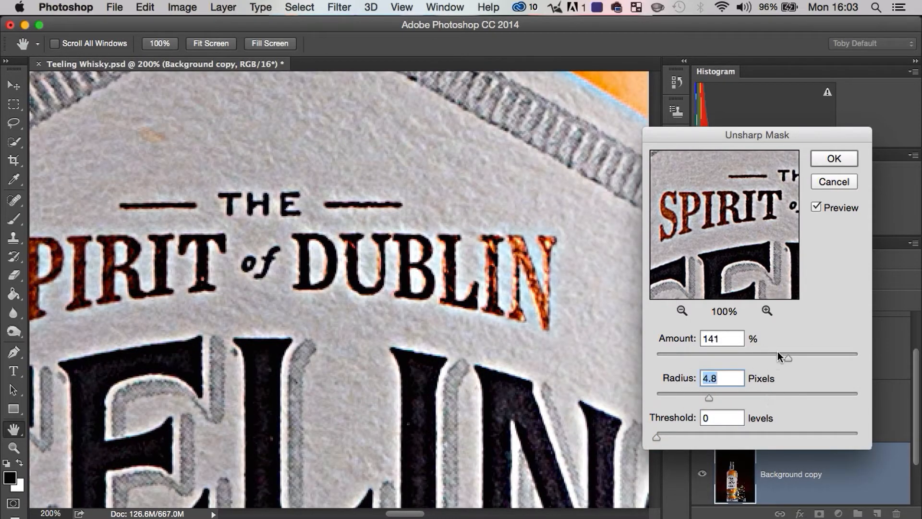
{"action": "left_click", "coordinate": [806, 354]}
{"action": "key", "text": "space"}
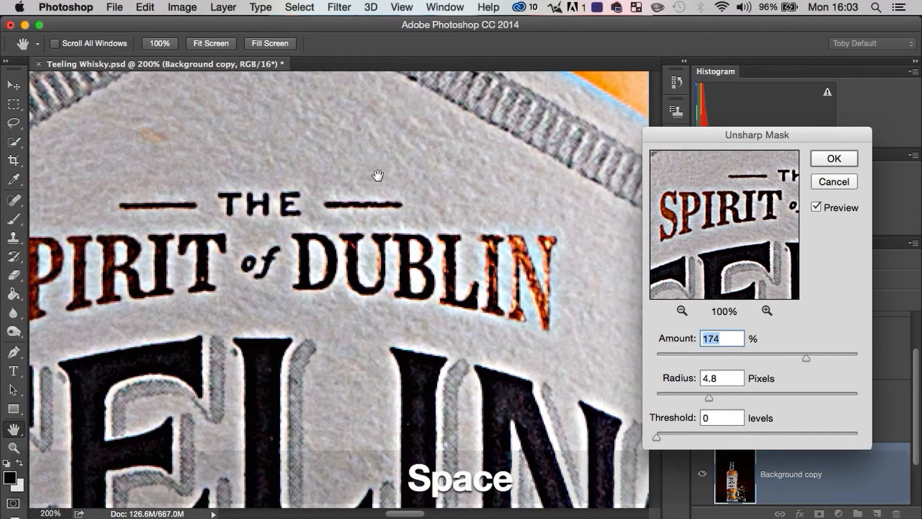
{"action": "left_click_drag", "start_coordinate": [376, 173], "coordinate": [417, 236]}
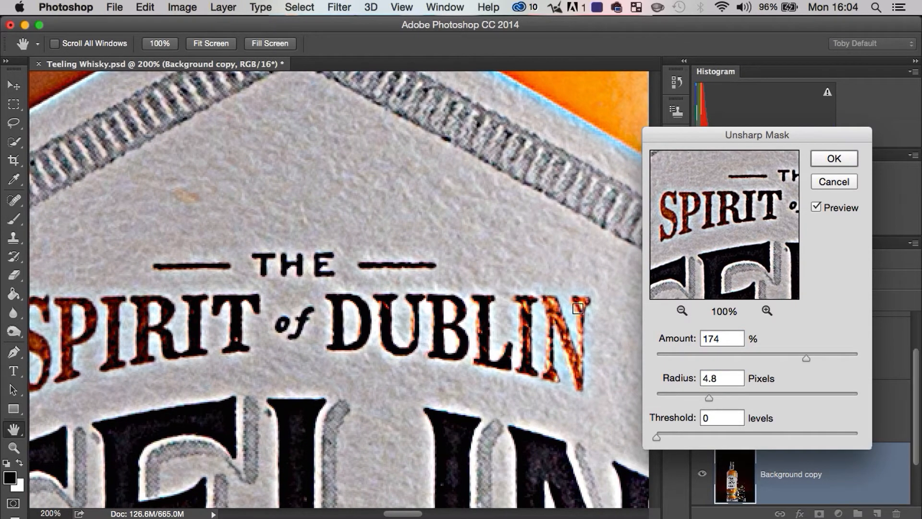
Step: Test Threshold values of 8 and 118 levels, and inspect the TEELING lettering and the phoenix emblem
{"action": "left_click_drag", "start_coordinate": [657, 438], "coordinate": [667, 436]}
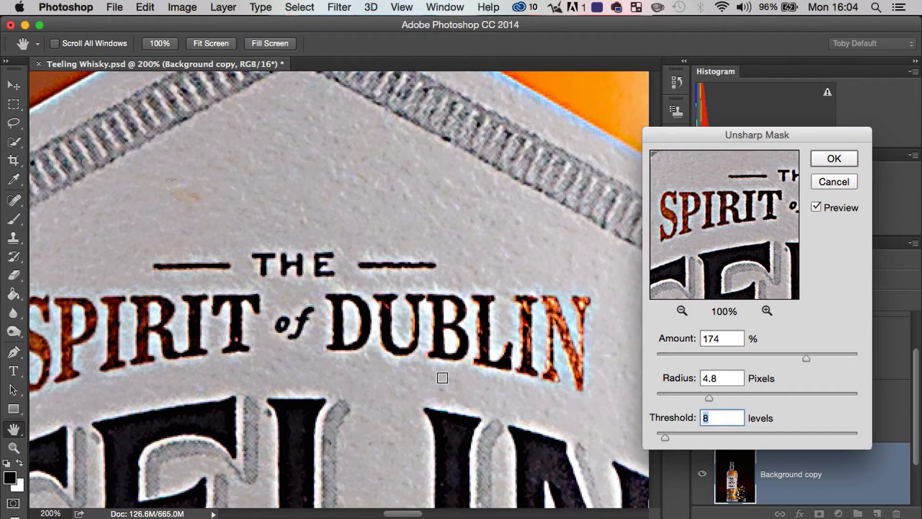
{"action": "left_click_drag", "start_coordinate": [667, 437], "coordinate": [783, 422]}
{"action": "key", "text": "space"}
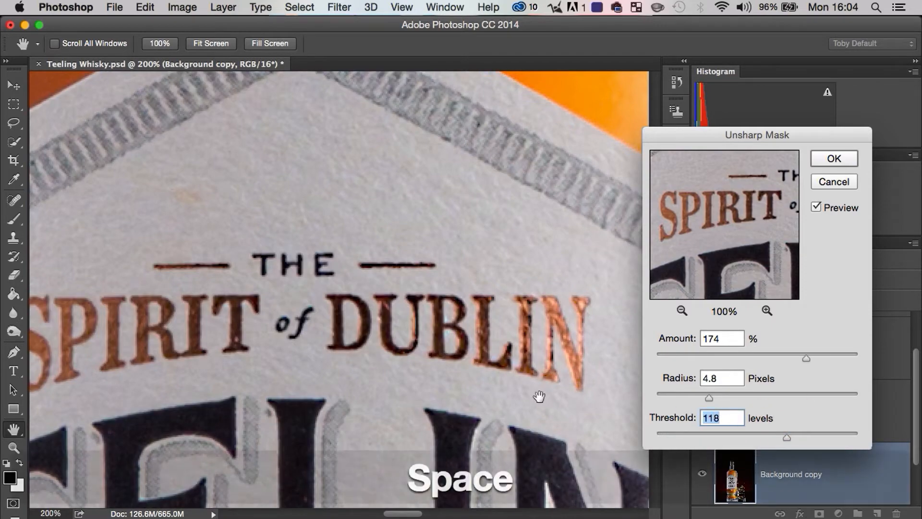
{"action": "left_click_drag", "start_coordinate": [539, 393], "coordinate": [526, 267]}
{"action": "left_click_drag", "start_coordinate": [488, 413], "coordinate": [473, 146]}
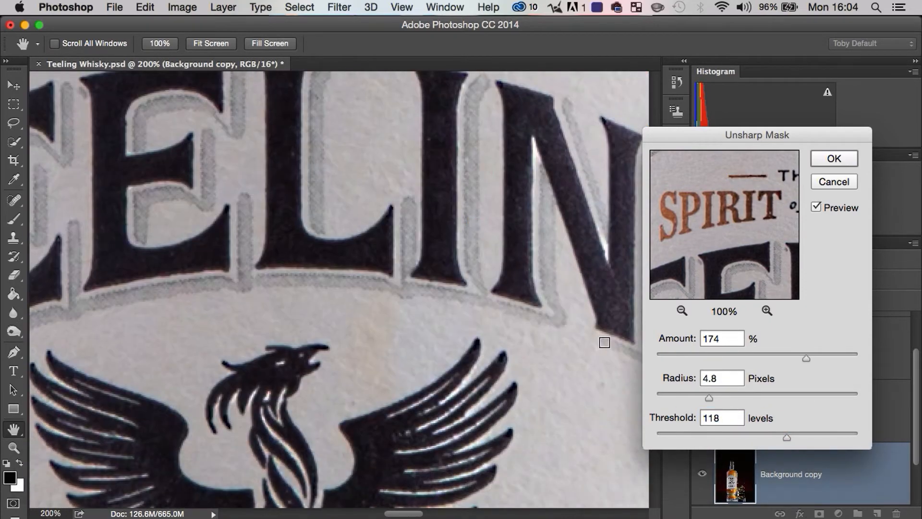
Step: Try Threshold values of 93 and 69 levels and check the edges of the TEELING and SPIRIT of DUBLIN lettering
{"action": "left_click", "coordinate": [758, 433]}
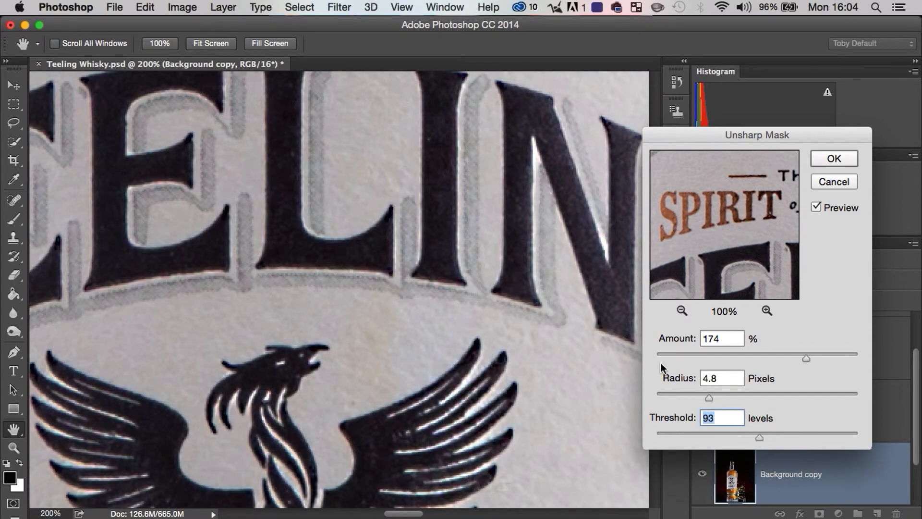
{"action": "key", "text": "space"}
{"action": "left_click_drag", "start_coordinate": [523, 325], "coordinate": [523, 385]}
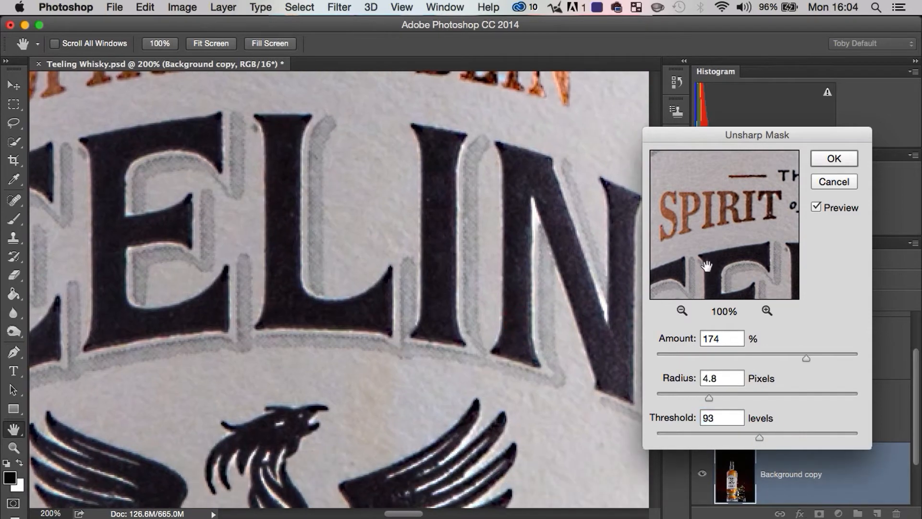
{"action": "left_click", "coordinate": [830, 209]}
{"action": "left_click_drag", "start_coordinate": [757, 436], "coordinate": [731, 436]}
{"action": "key", "text": "space"}
{"action": "left_click_drag", "start_coordinate": [514, 241], "coordinate": [477, 313]}
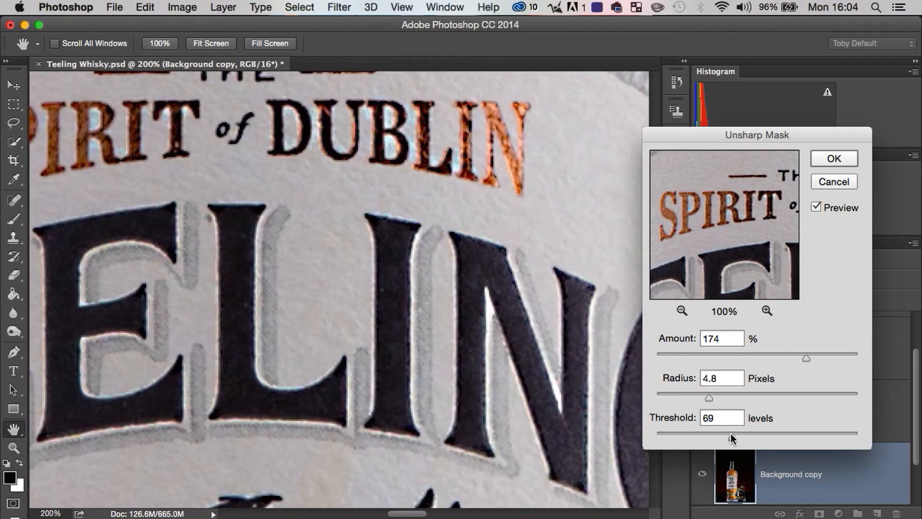
Step: Set the Unsharp Mask Threshold to 8 levels, reduce the Radius and lower the Amount to 136%
{"action": "left_click_drag", "start_coordinate": [730, 434], "coordinate": [665, 434]}
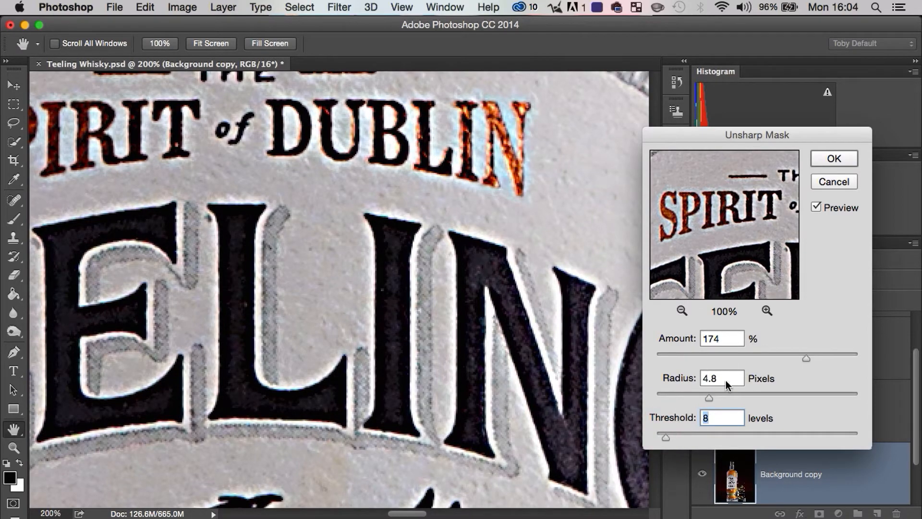
{"action": "key", "text": "space"}
{"action": "left_click_drag", "start_coordinate": [474, 228], "coordinate": [488, 317]}
{"action": "left_click_drag", "start_coordinate": [709, 398], "coordinate": [678, 397]}
{"action": "left_click_drag", "start_coordinate": [807, 355], "coordinate": [784, 360]}
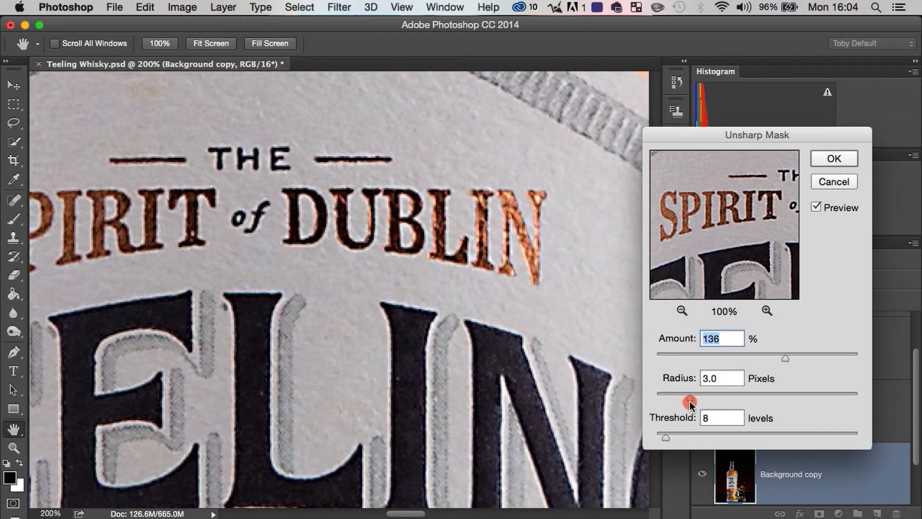
Step: Fine-tune the Unsharp Mask Radius to 2.2 pixels and set the Amount to 170%
{"action": "left_click_drag", "start_coordinate": [690, 401], "coordinate": [699, 403]}
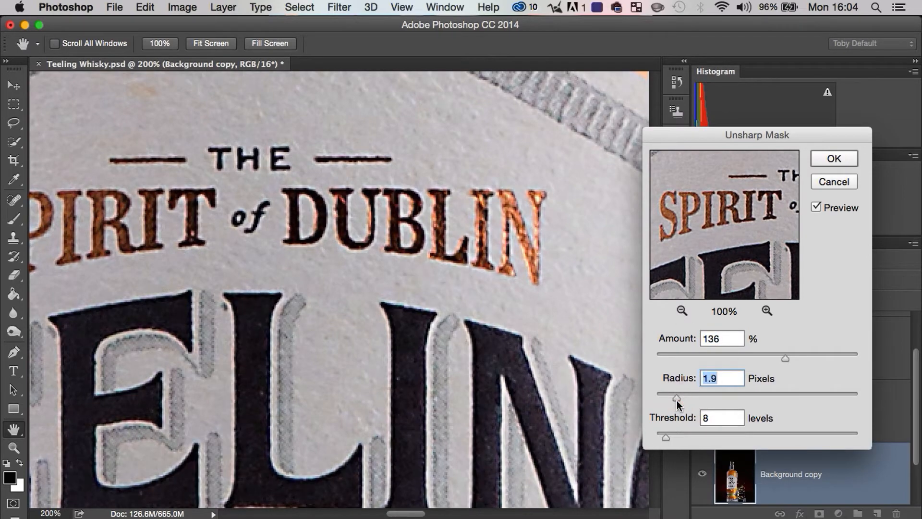
{"action": "mouse_move", "coordinate": [673, 398]}
{"action": "left_mouse_down"}
{"action": "mouse_move", "coordinate": [665, 397]}
{"action": "mouse_move", "coordinate": [679, 395]}
{"action": "left_mouse_up"}
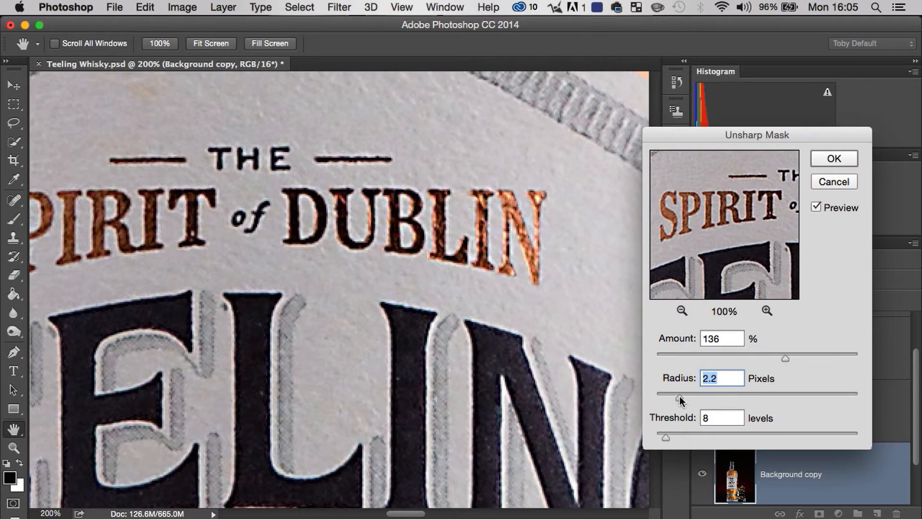
{"action": "mouse_move", "coordinate": [679, 396]}
{"action": "left_mouse_down"}
{"action": "mouse_move", "coordinate": [665, 396]}
{"action": "mouse_move", "coordinate": [681, 391]}
{"action": "left_mouse_up"}
{"action": "left_click_drag", "start_coordinate": [701, 397], "coordinate": [714, 397]}
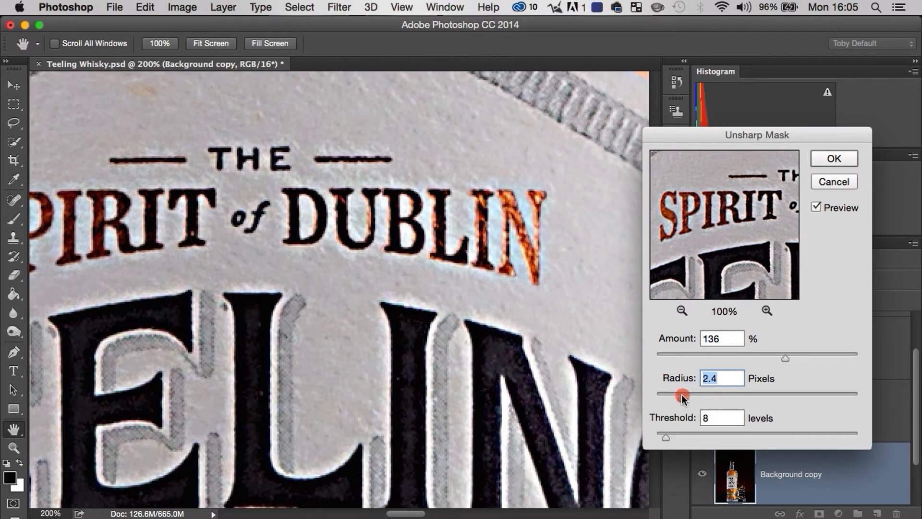
{"action": "mouse_move", "coordinate": [682, 394]}
{"action": "left_mouse_down"}
{"action": "mouse_move", "coordinate": [672, 396]}
{"action": "mouse_move", "coordinate": [681, 396]}
{"action": "left_mouse_up"}
{"action": "mouse_move", "coordinate": [786, 356]}
{"action": "left_mouse_down"}
{"action": "mouse_move", "coordinate": [794, 353]}
{"action": "mouse_move", "coordinate": [765, 361]}
{"action": "mouse_move", "coordinate": [819, 351]}
{"action": "mouse_move", "coordinate": [797, 361]}
{"action": "mouse_move", "coordinate": [802, 354]}
{"action": "left_mouse_up"}
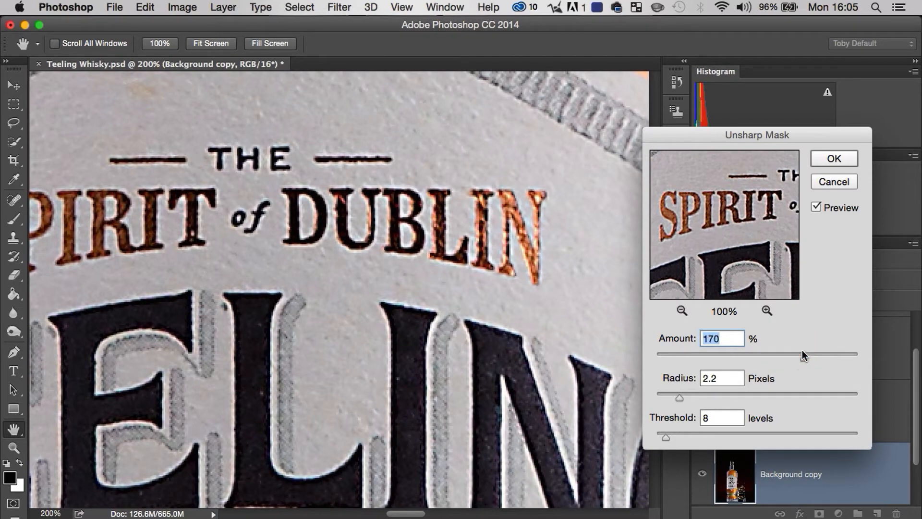
Step: Compare the image with the Unsharp Mask preview off and on, and apply the filter to the Background copy layer
{"action": "left_click", "coordinate": [817, 207]}
{"action": "left_click", "coordinate": [814, 207]}
{"action": "left_click", "coordinate": [816, 206]}
{"action": "left_click", "coordinate": [849, 155]}
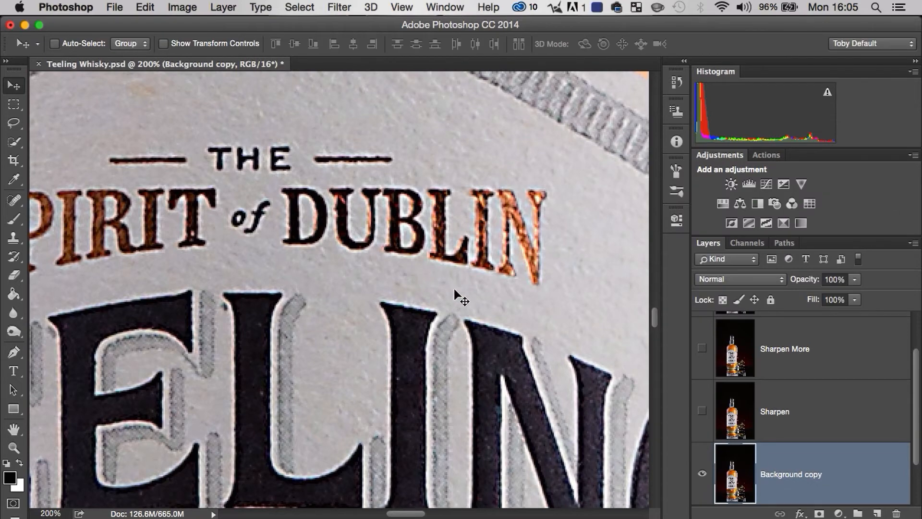
Step: Compare the whole label with the sharpened Background copy layer hidden and shown at a lower magnification
{"action": "key", "text": "z"}
{"action": "left_click_drag", "start_coordinate": [493, 283], "coordinate": [401, 332]}
{"action": "left_click", "coordinate": [702, 475]}
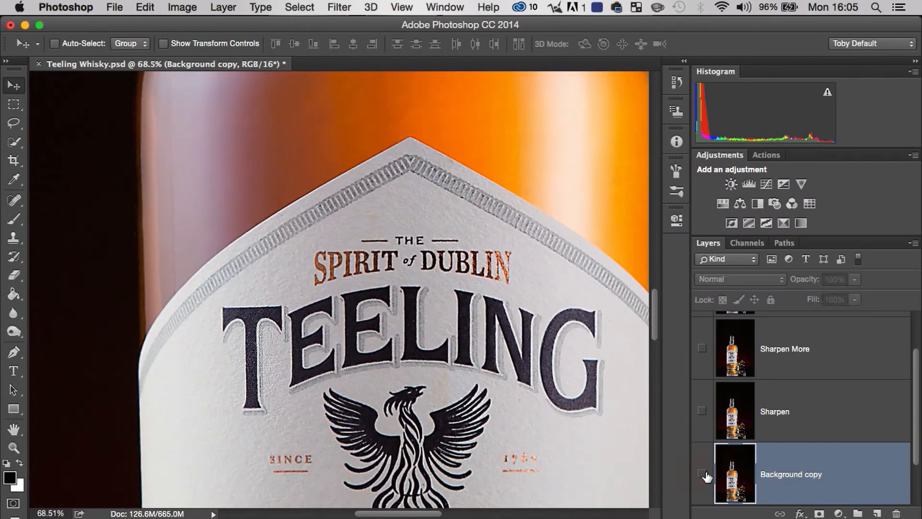
{"action": "left_click", "coordinate": [702, 475]}
{"action": "left_click", "coordinate": [702, 475]}
{"action": "left_click", "coordinate": [701, 475]}
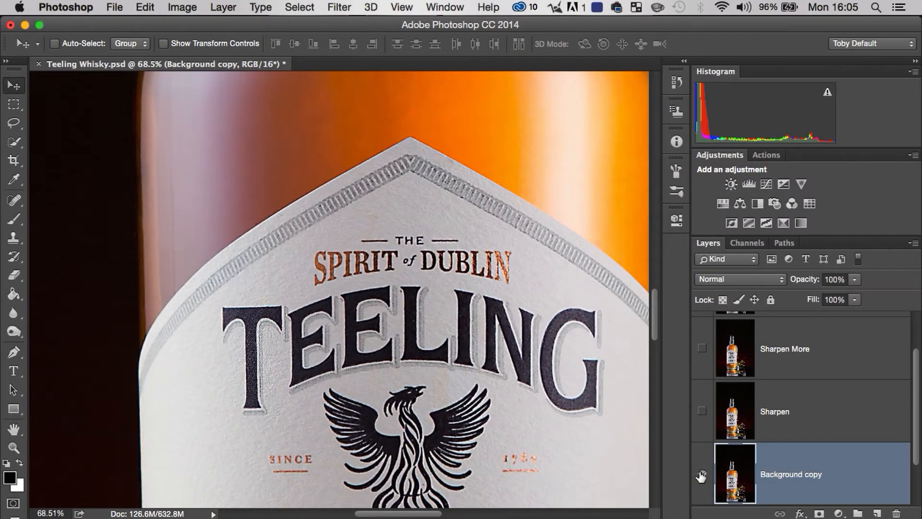
{"action": "left_click", "coordinate": [701, 475]}
{"action": "left_click", "coordinate": [701, 475]}
{"action": "key", "text": "space"}
{"action": "left_click_drag", "start_coordinate": [617, 426], "coordinate": [449, 328]}
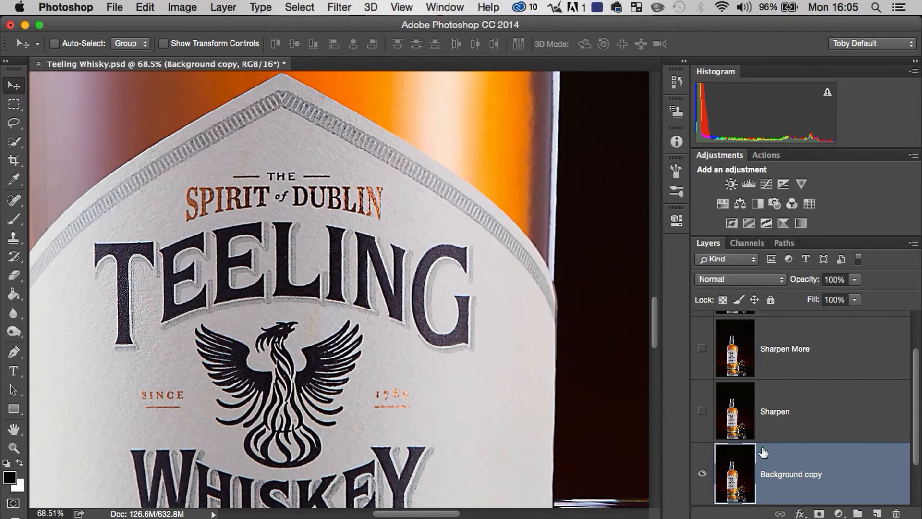
Step: Rename the Background copy layer as Unsharp Mask
{"action": "double_click", "coordinate": [799, 476]}
{"action": "type", "text": "Unsharp Mask"}
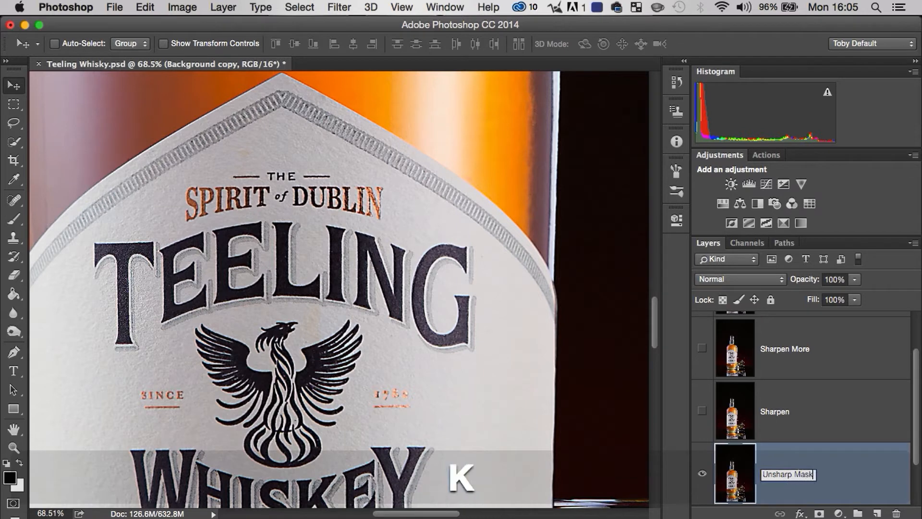
{"action": "key", "text": "Return"}
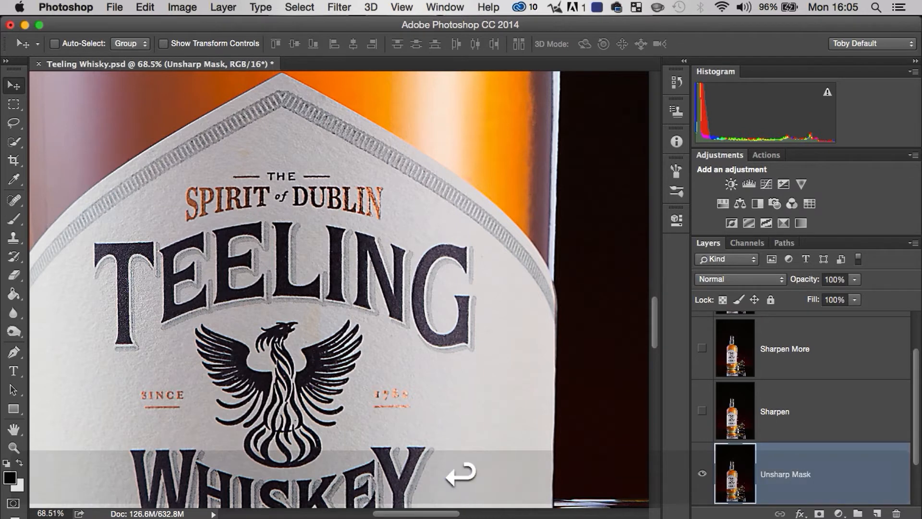
{"action": "left_click_drag", "start_coordinate": [336, 322], "coordinate": [355, 284]}
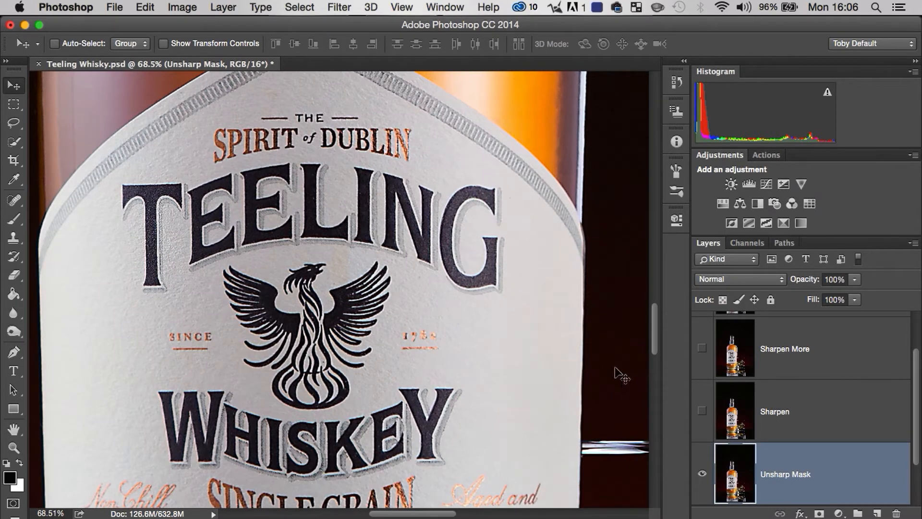
Step: Hide the Unsharp Mask layer and duplicate the Background layer
{"action": "left_click", "coordinate": [702, 473]}
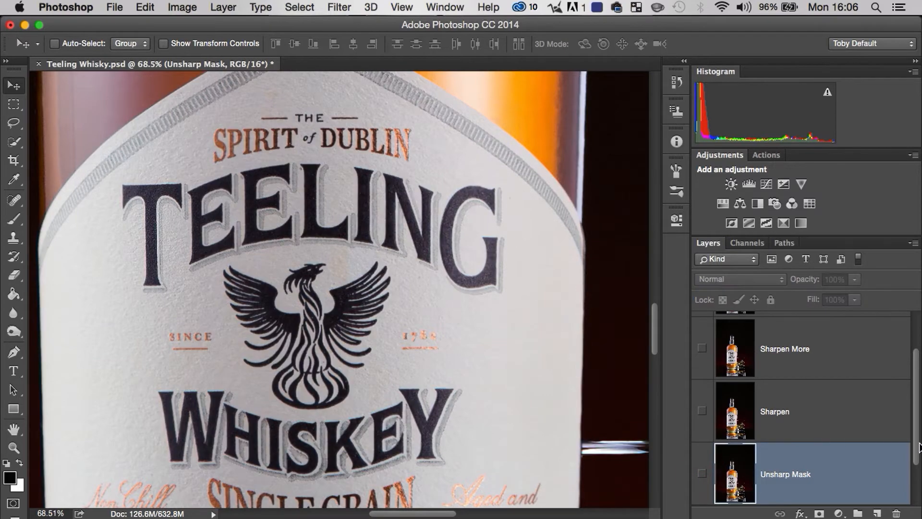
{"action": "scroll", "coordinate": [891, 434], "scroll_direction": "down", "scroll_amount": 2}
{"action": "left_click", "coordinate": [846, 483]}
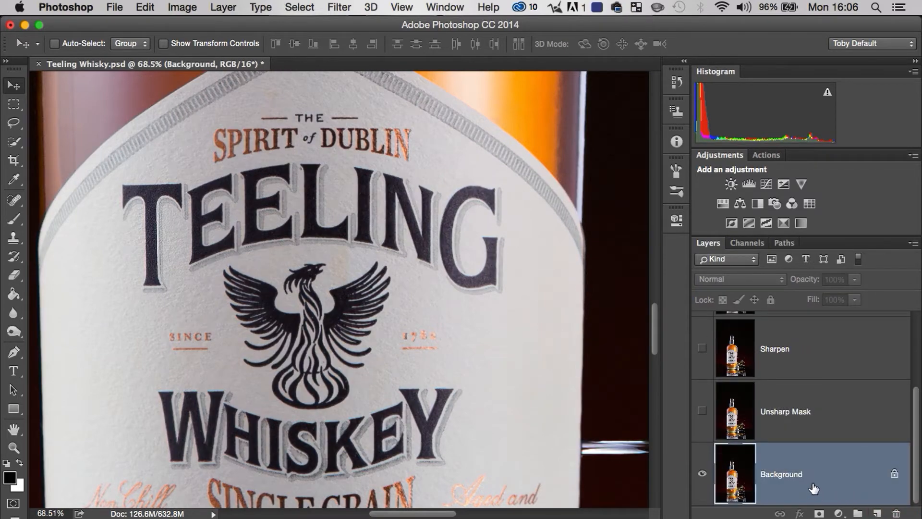
{"action": "key", "text": "super+j"}
Step: Open the Smart Sharpen filter for the Background copy layer and frame the lettering above the phoenix in its preview
{"action": "left_click", "coordinate": [340, 7]}
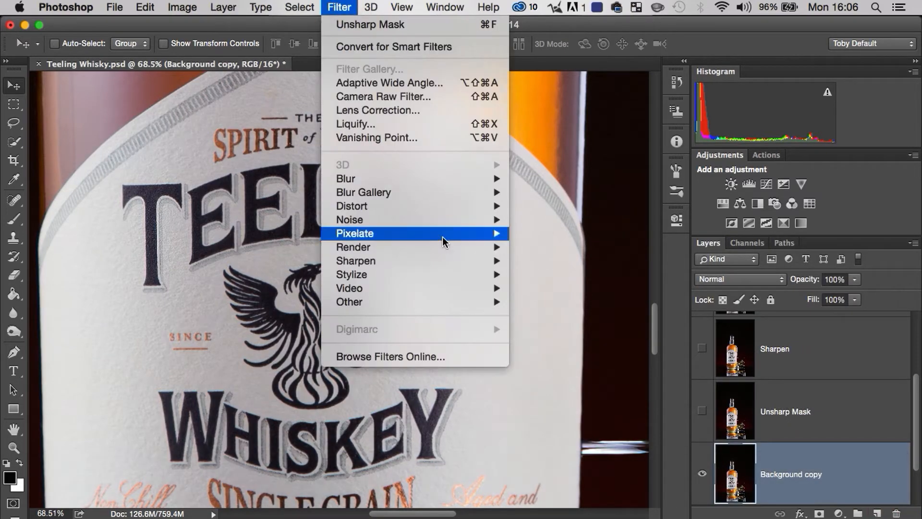
{"action": "mouse_move", "coordinate": [479, 261]}
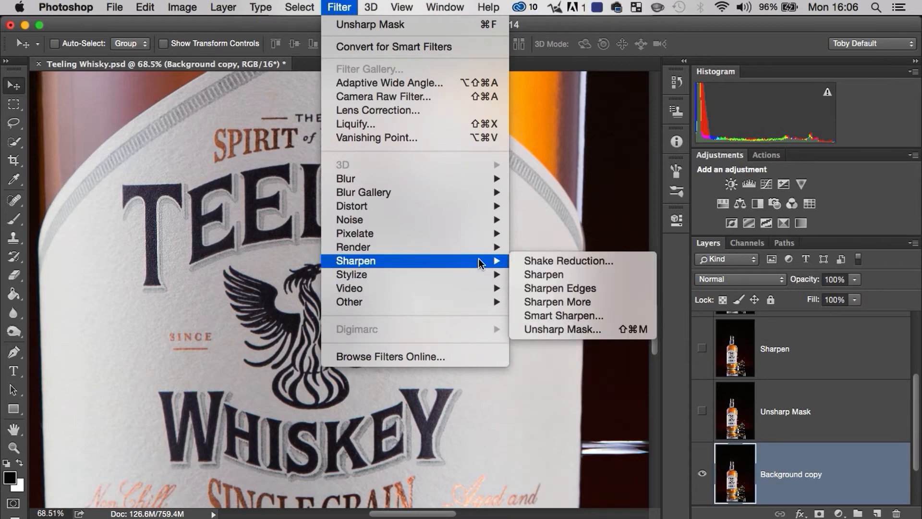
{"action": "left_click", "coordinate": [556, 316]}
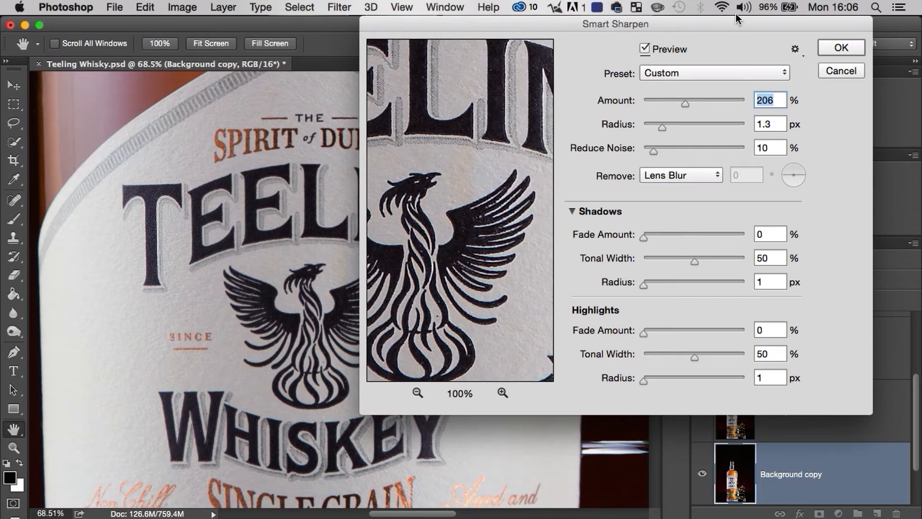
{"action": "left_click_drag", "start_coordinate": [670, 33], "coordinate": [709, 28]}
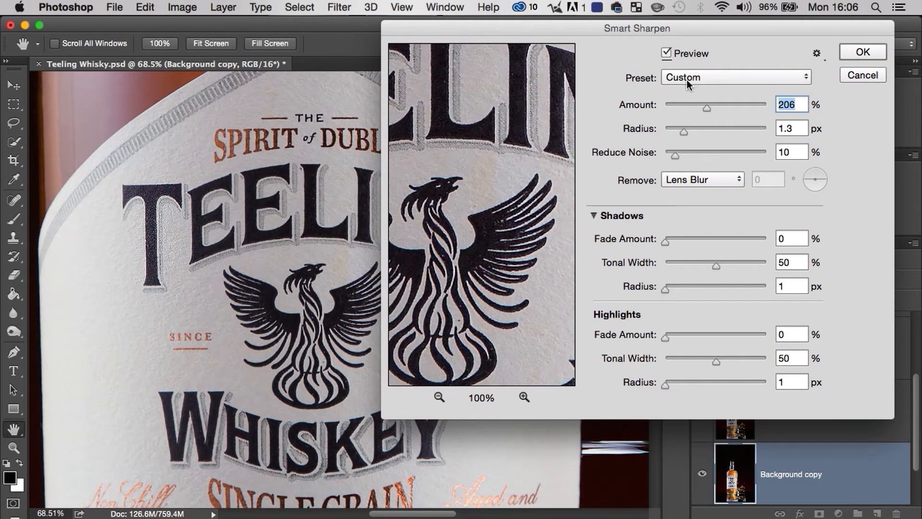
{"action": "left_click", "coordinate": [594, 216]}
{"action": "left_click", "coordinate": [594, 215]}
{"action": "left_click_drag", "start_coordinate": [464, 117], "coordinate": [501, 213]}
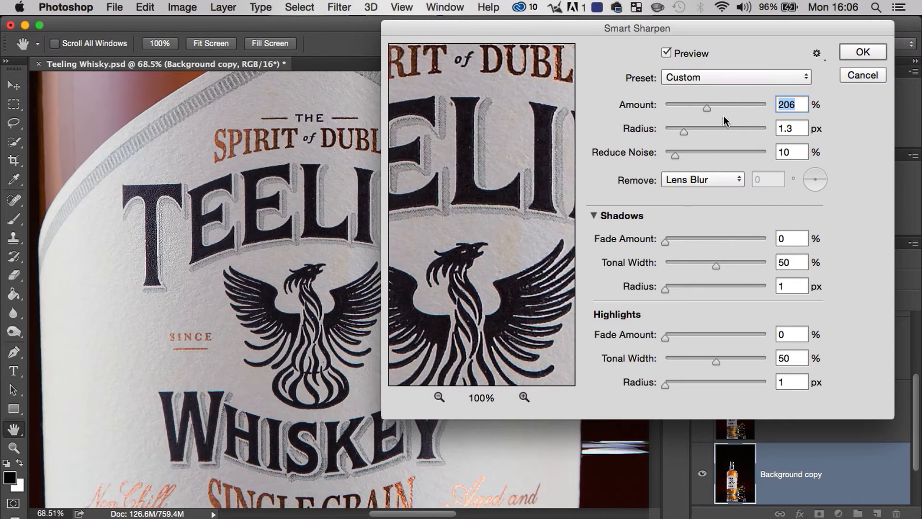
Step: Exaggerate the Smart Sharpen effect with an Amount of 408%, a Radius of 11.1 px and Reduce Noise at 10%
{"action": "left_click_drag", "start_coordinate": [713, 110], "coordinate": [741, 131]}
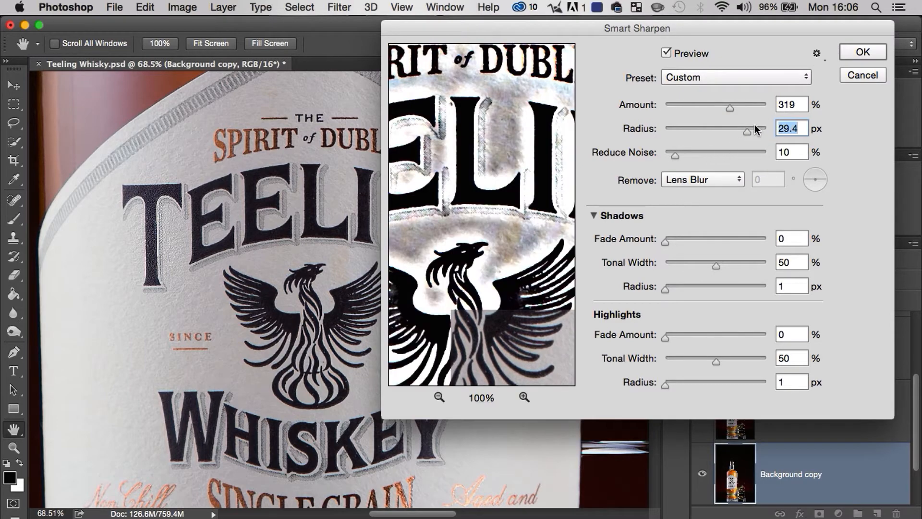
{"action": "left_click_drag", "start_coordinate": [748, 131], "coordinate": [709, 165]}
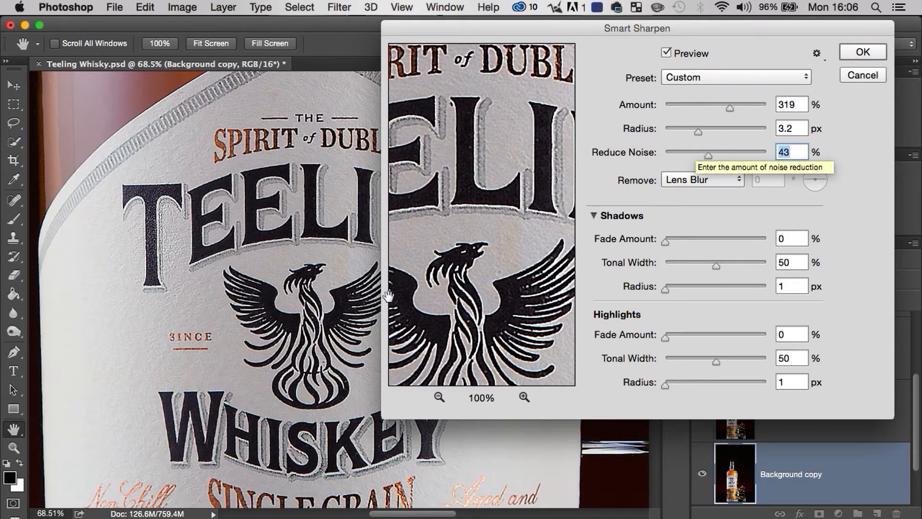
{"action": "left_click", "coordinate": [686, 152]}
{"action": "left_click_drag", "start_coordinate": [684, 152], "coordinate": [674, 153]}
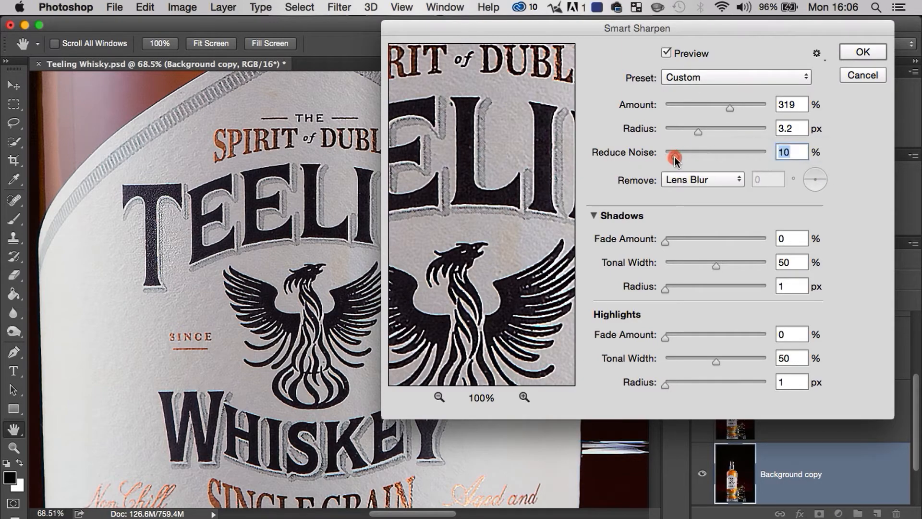
{"action": "left_click_drag", "start_coordinate": [709, 108], "coordinate": [748, 107]}
{"action": "left_click_drag", "start_coordinate": [699, 134], "coordinate": [722, 132]}
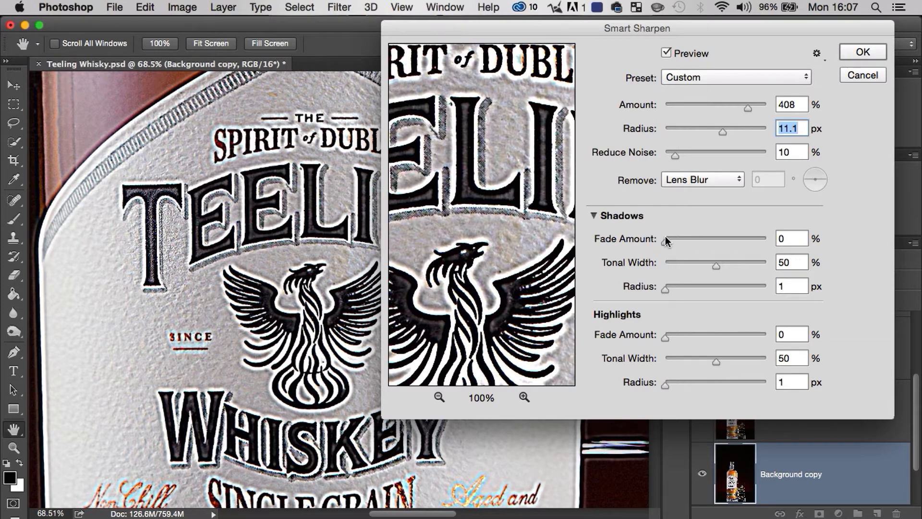
Step: Set the Shadows Fade Amount to 66% and its Tonal Width to 52%
{"action": "left_click_drag", "start_coordinate": [666, 240], "coordinate": [686, 240]}
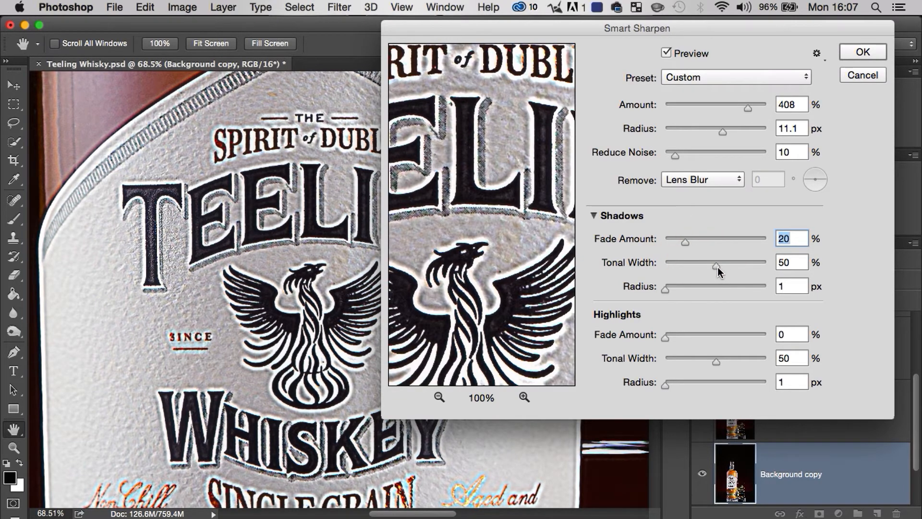
{"action": "left_click_drag", "start_coordinate": [716, 262], "coordinate": [735, 240]}
{"action": "left_click_drag", "start_coordinate": [689, 265], "coordinate": [719, 267]}
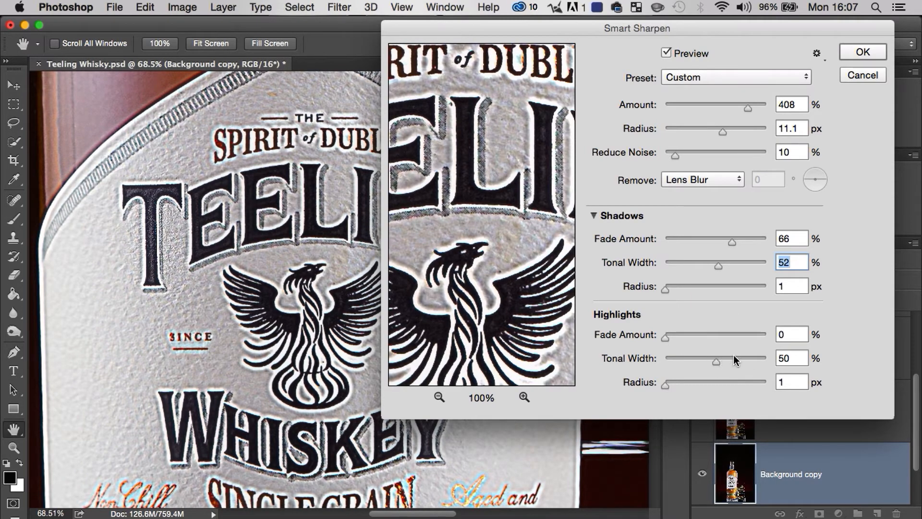
Step: Set the Highlights Fade Amount to 50% and its Tonal Width to 72%
{"action": "left_click_drag", "start_coordinate": [716, 363], "coordinate": [742, 364]}
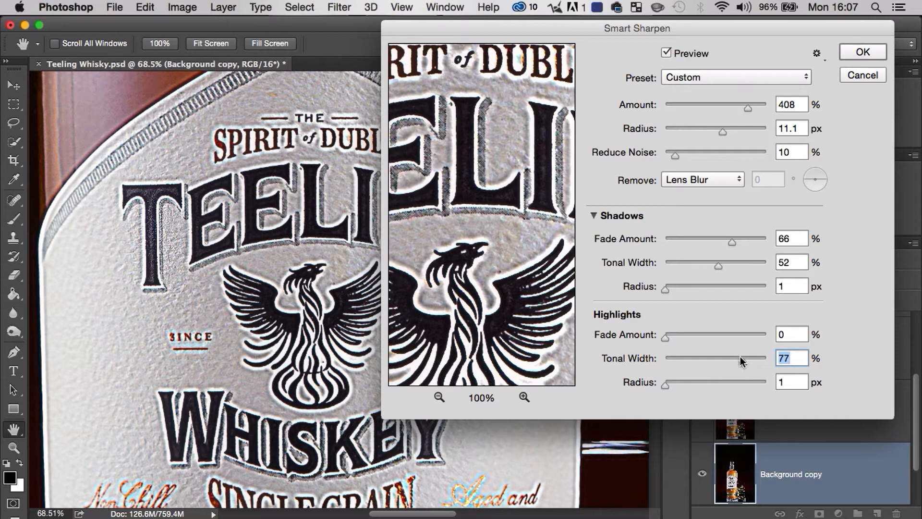
{"action": "mouse_move", "coordinate": [741, 357]}
{"action": "left_mouse_down"}
{"action": "mouse_move", "coordinate": [716, 359]}
{"action": "mouse_move", "coordinate": [738, 360]}
{"action": "left_mouse_up"}
{"action": "left_click_drag", "start_coordinate": [673, 341], "coordinate": [652, 339]}
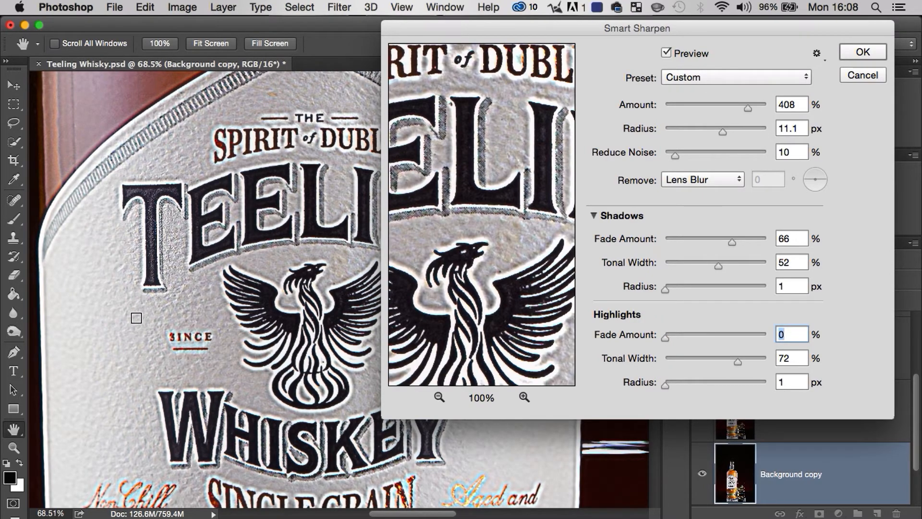
{"action": "left_click_drag", "start_coordinate": [665, 337], "coordinate": [739, 362]}
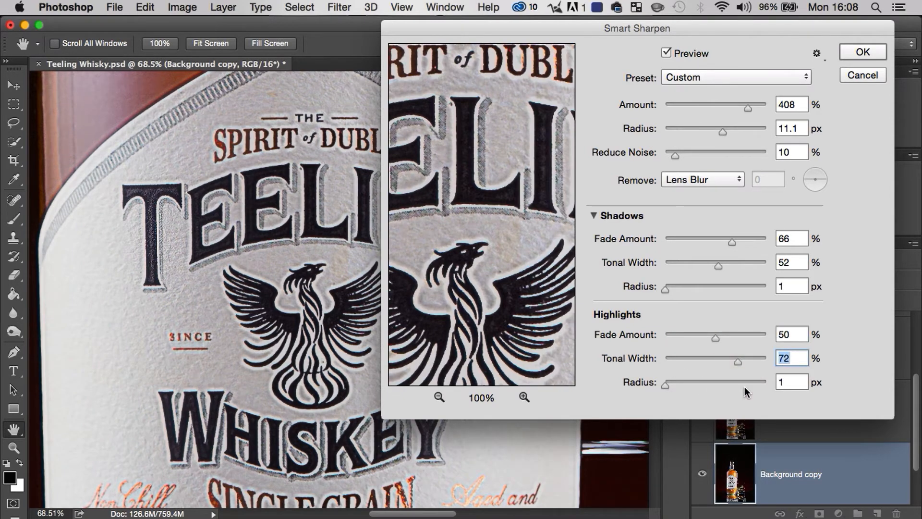
Step: Adjust the Shadows to a Fade Amount of 9%, a Tonal Width of 33% and a Radius of 29 px
{"action": "left_click_drag", "start_coordinate": [731, 241], "coordinate": [698, 266]}
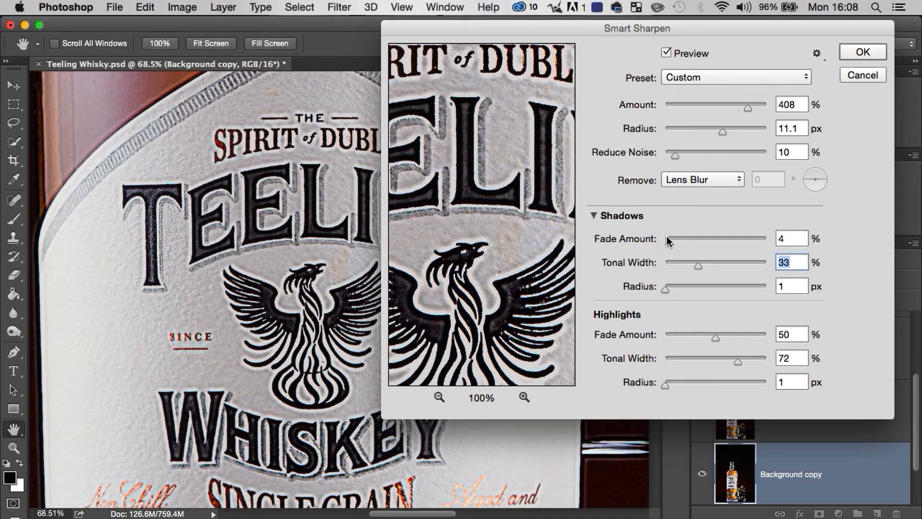
{"action": "mouse_move", "coordinate": [667, 240]}
{"action": "left_mouse_down"}
{"action": "mouse_move", "coordinate": [702, 238]}
{"action": "mouse_move", "coordinate": [675, 241]}
{"action": "left_mouse_up"}
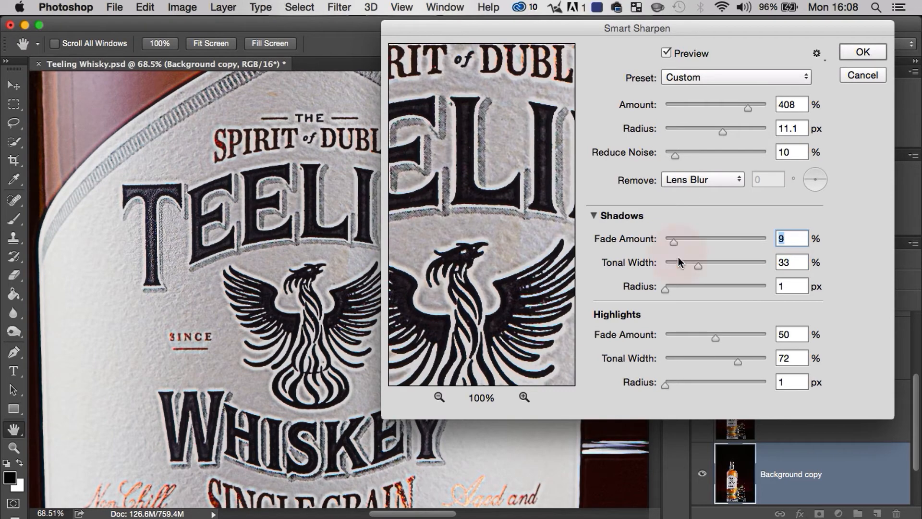
{"action": "left_click_drag", "start_coordinate": [664, 289], "coordinate": [694, 286]}
Step: Set Highlights to Fade Amount 70% and Tonal Width 81%, and Shadows to Fade Amount 23%, Tonal Width 45% and Radius 44 px
{"action": "key", "text": "space"}
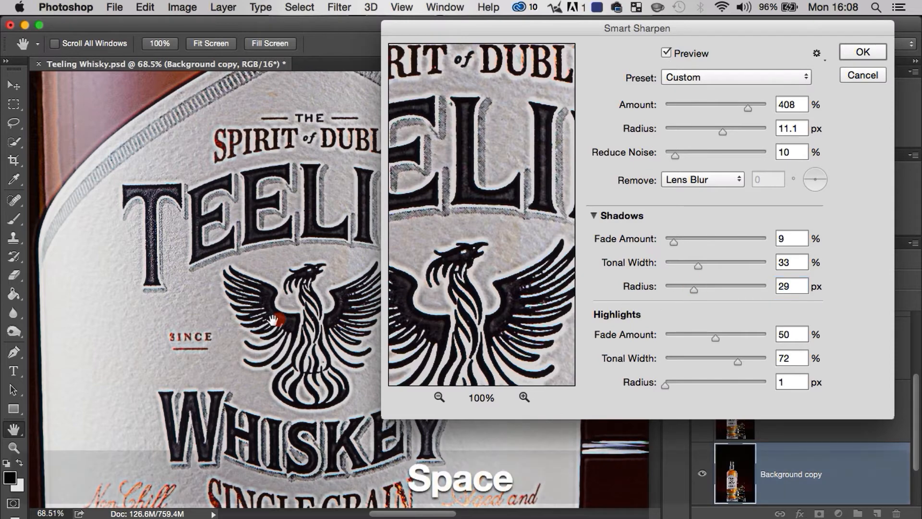
{"action": "left_click_drag", "start_coordinate": [273, 315], "coordinate": [239, 315]}
{"action": "left_click_drag", "start_coordinate": [314, 175], "coordinate": [329, 259]}
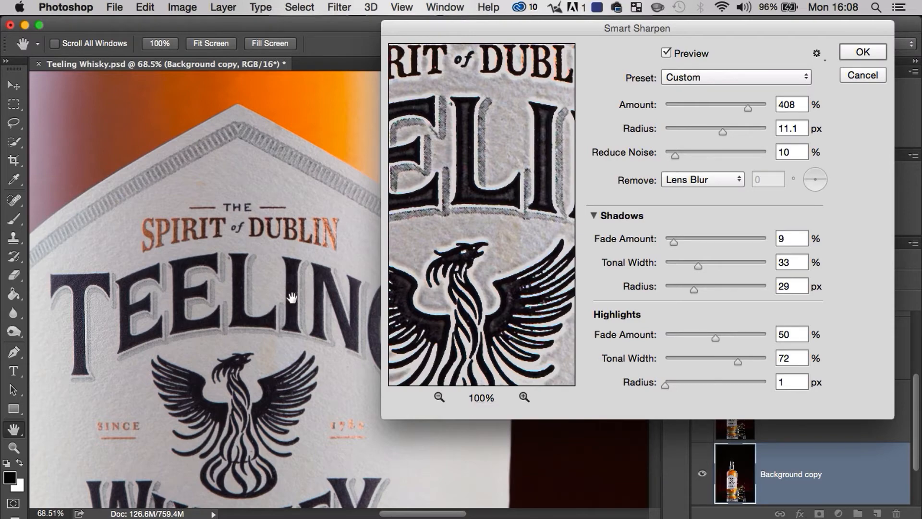
{"action": "left_click_drag", "start_coordinate": [298, 280], "coordinate": [299, 282]}
{"action": "left_click_drag", "start_coordinate": [512, 157], "coordinate": [528, 212]}
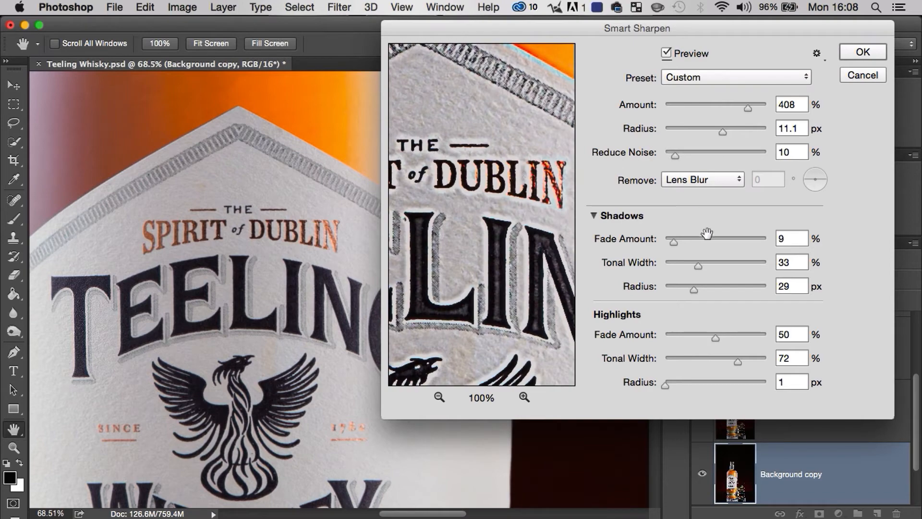
{"action": "left_click_drag", "start_coordinate": [718, 338], "coordinate": [747, 359]}
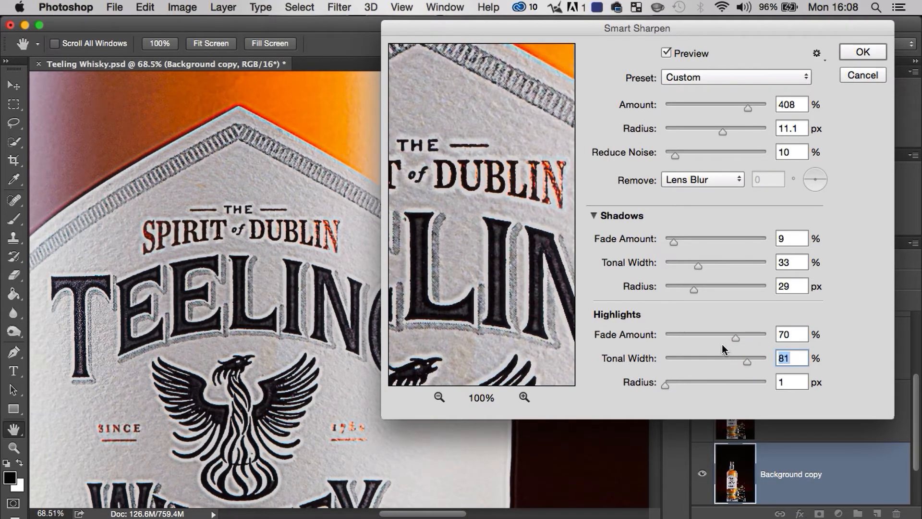
{"action": "left_click_drag", "start_coordinate": [673, 245], "coordinate": [710, 290]}
{"action": "left_click_drag", "start_coordinate": [500, 185], "coordinate": [521, 177]}
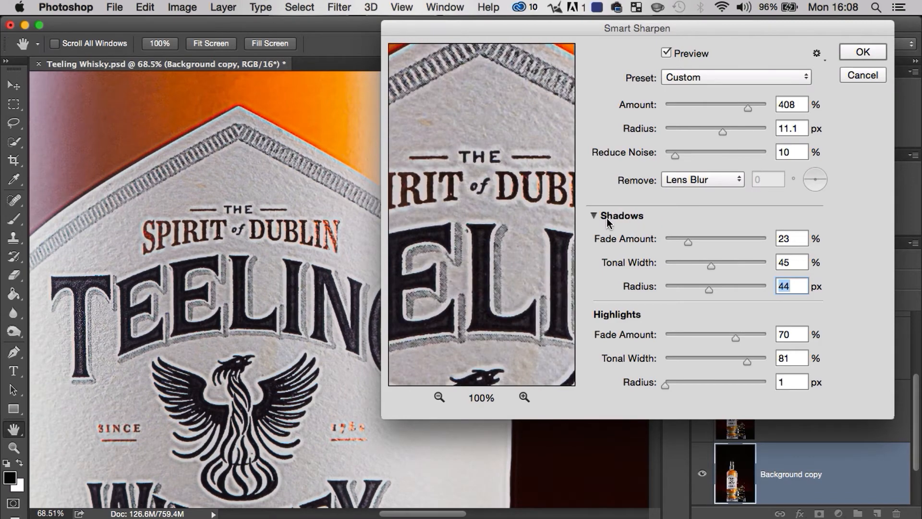
Step: Try Fade Amounts of 0% for Shadows and Highlights, and reset the whole Smart Sharpen dialog to its opening settings
{"action": "left_click_drag", "start_coordinate": [688, 242], "coordinate": [662, 243]}
{"action": "left_click_drag", "start_coordinate": [736, 338], "coordinate": [649, 337]}
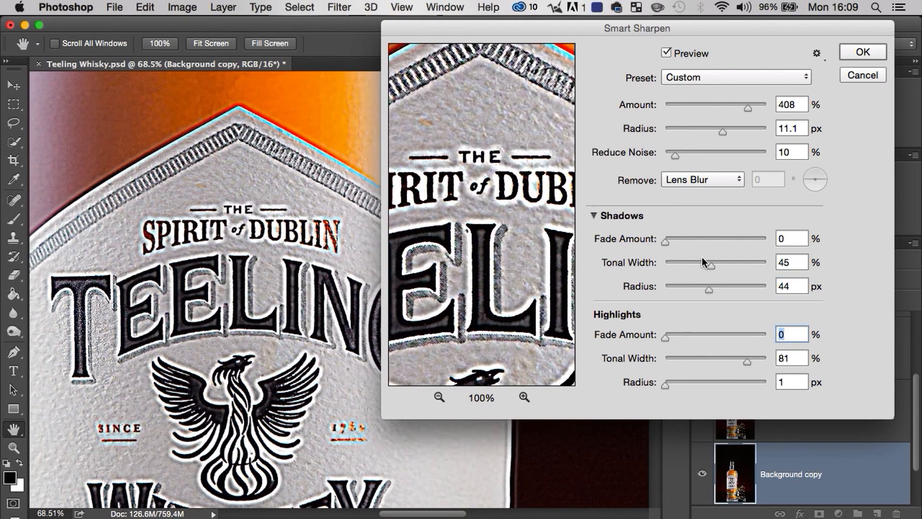
{"action": "left_click_drag", "start_coordinate": [708, 264], "coordinate": [650, 265]}
{"action": "mouse_move", "coordinate": [730, 355]}
{"action": "left_mouse_down"}
{"action": "mouse_move", "coordinate": [676, 356]}
{"action": "mouse_move", "coordinate": [714, 357]}
{"action": "left_mouse_up"}
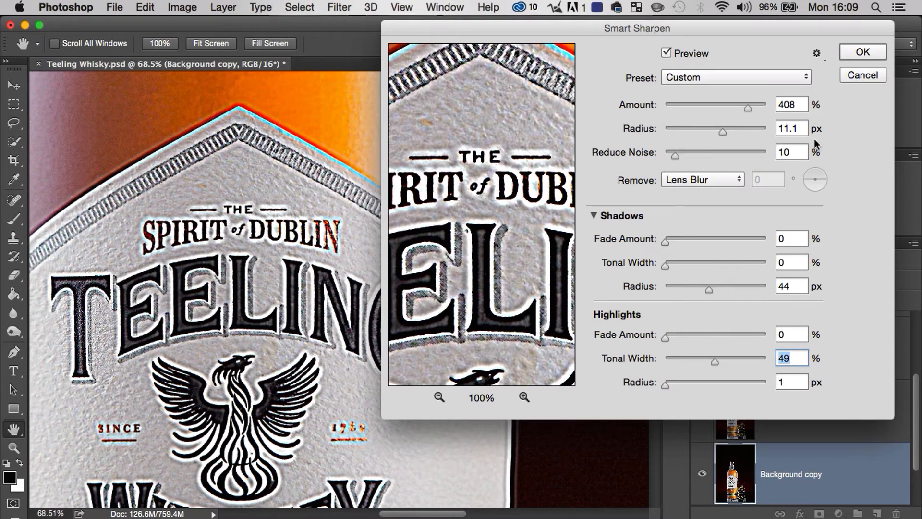
{"action": "key", "text": "alt"}
{"action": "key", "text": "alt"}
{"action": "left_click", "coordinate": [863, 76]}
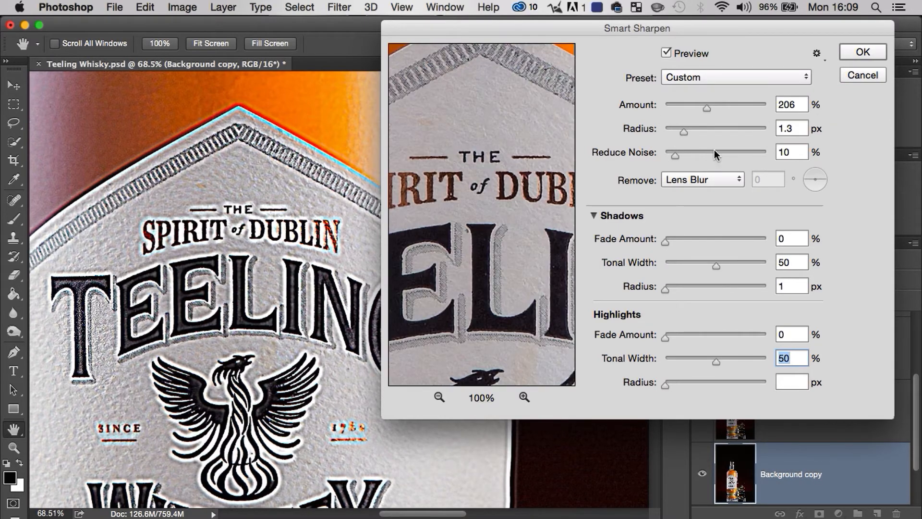
Step: Set the Smart Sharpen Amount to 326% and Radius to 2.3 px, and apply the filter to the Background copy layer
{"action": "left_click_drag", "start_coordinate": [704, 106], "coordinate": [730, 108]}
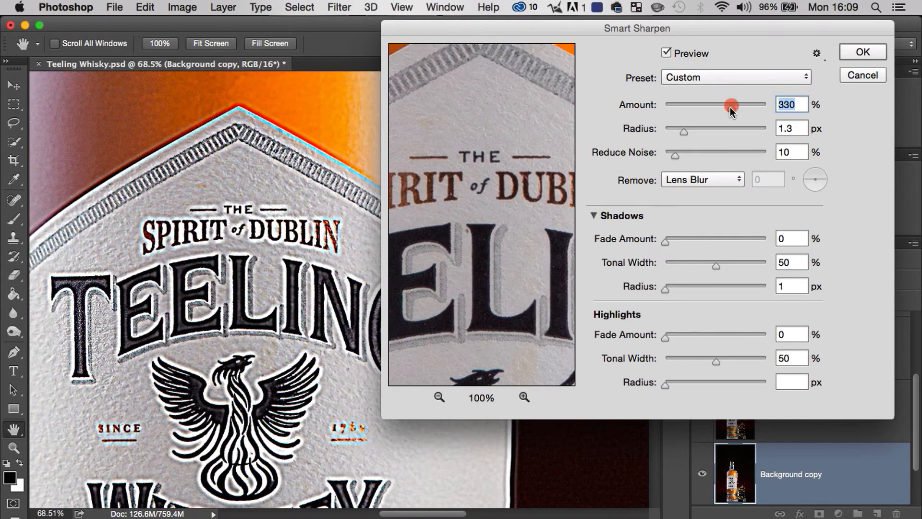
{"action": "left_click_drag", "start_coordinate": [684, 134], "coordinate": [692, 139]}
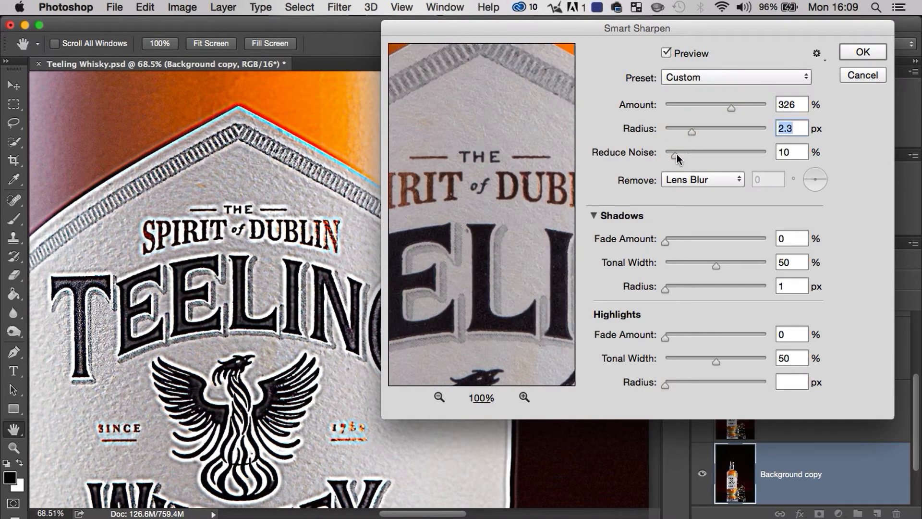
{"action": "left_click", "coordinate": [853, 57]}
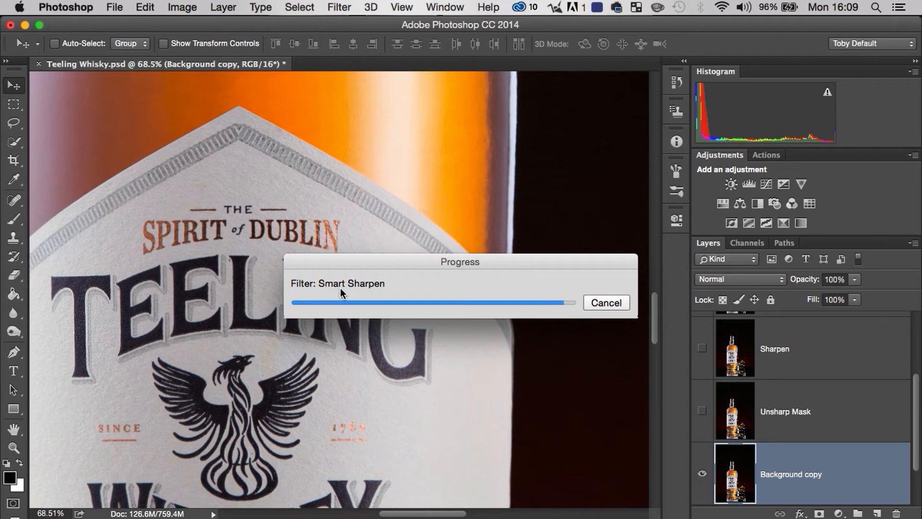
Step: Compare the label with the sharpened Background copy layer hidden and shown
{"action": "key", "text": "space"}
{"action": "left_click_drag", "start_coordinate": [330, 340], "coordinate": [409, 249]}
{"action": "left_click", "coordinate": [701, 473]}
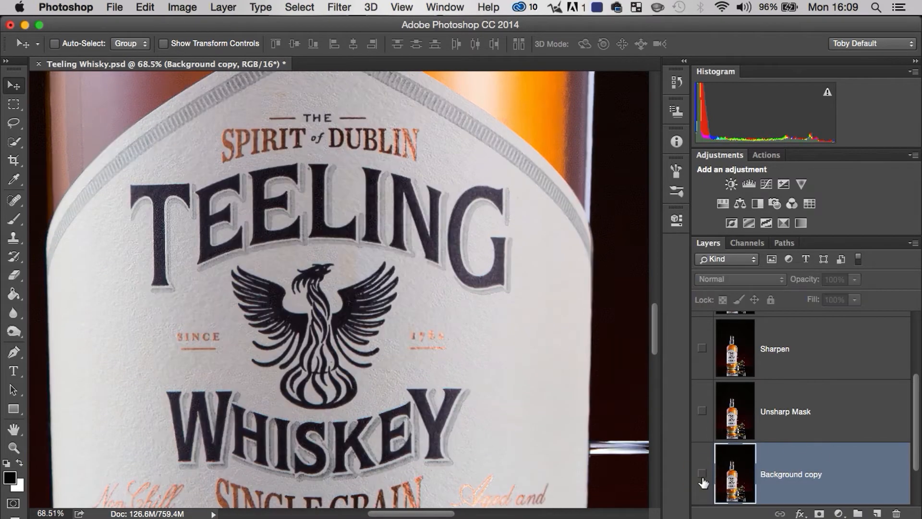
{"action": "left_click", "coordinate": [702, 476]}
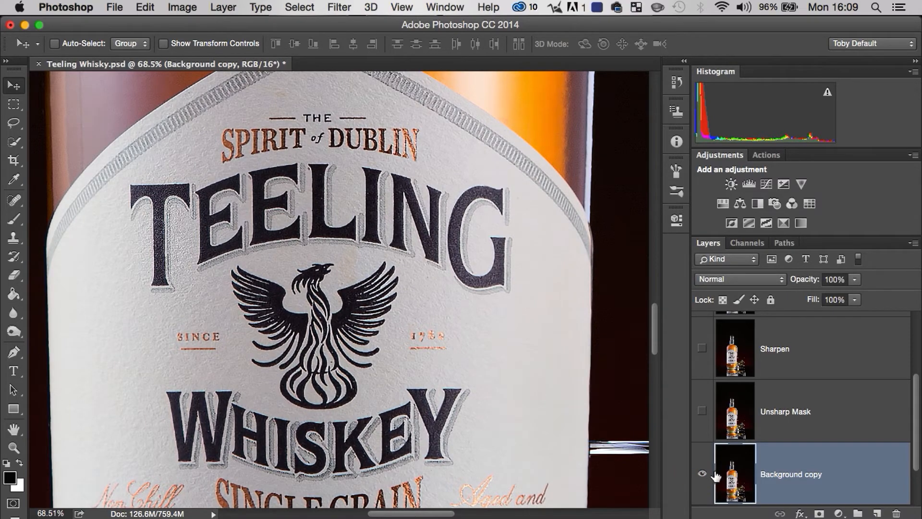
Step: Rename the Background copy layer as Smart Sharpen
{"action": "double_click", "coordinate": [792, 479]}
{"action": "type", "text": "S"}
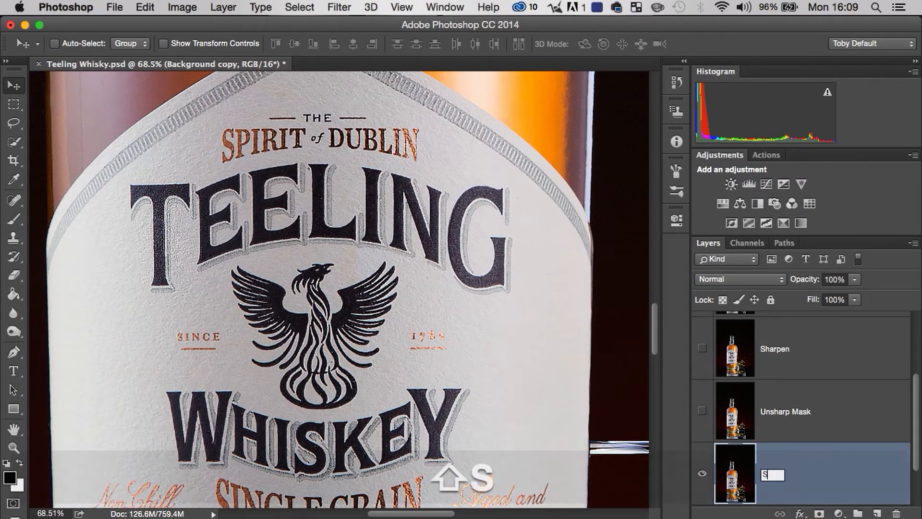
{"action": "type", "text": "mart S"}
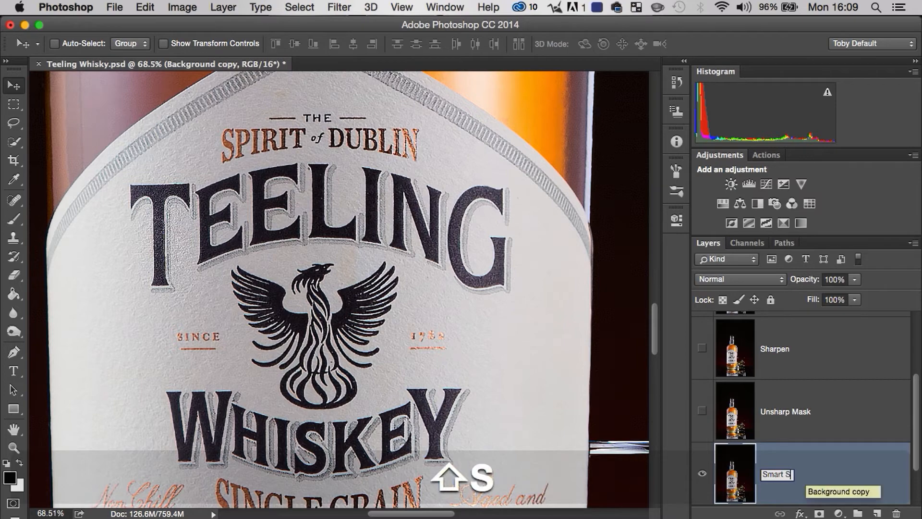
{"action": "type", "text": "hart"}
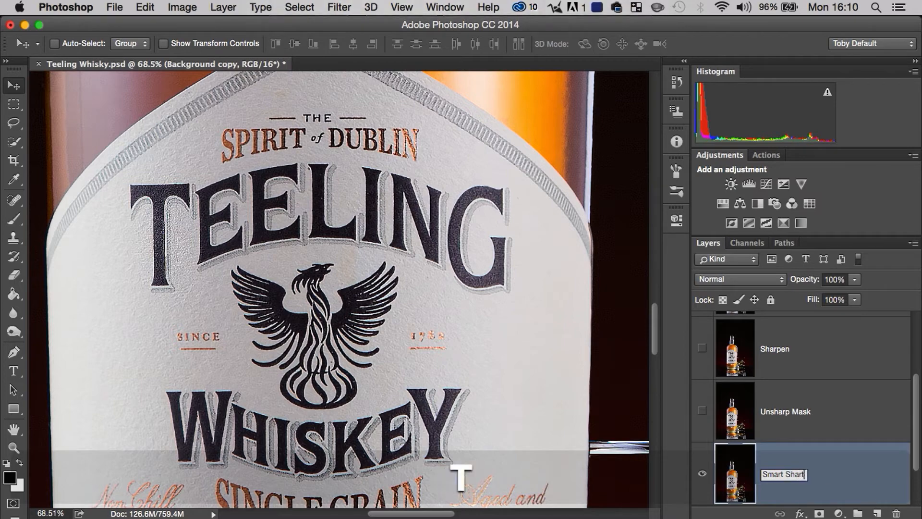
{"action": "key", "text": "BackSpace"}
{"action": "type", "text": "pen"}
{"action": "key", "text": "Return"}
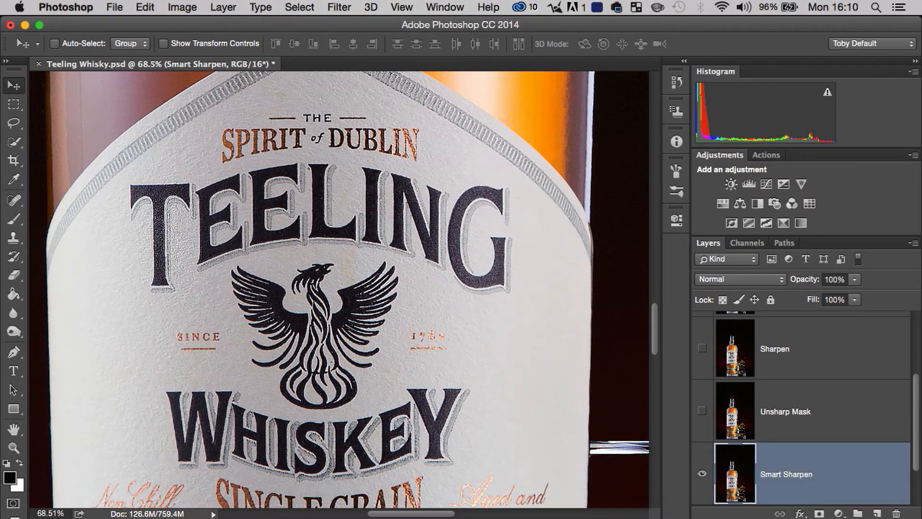
Step: Hide the Smart Sharpen layer and duplicate the Background layer
{"action": "key", "text": "z"}
{"action": "left_click_drag", "start_coordinate": [401, 268], "coordinate": [319, 314]}
{"action": "key", "text": "space"}
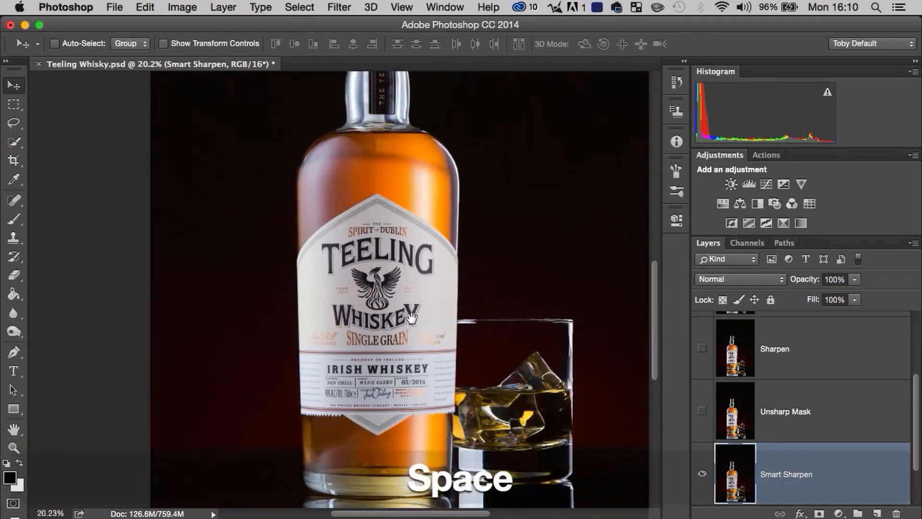
{"action": "left_click_drag", "start_coordinate": [411, 317], "coordinate": [316, 287]}
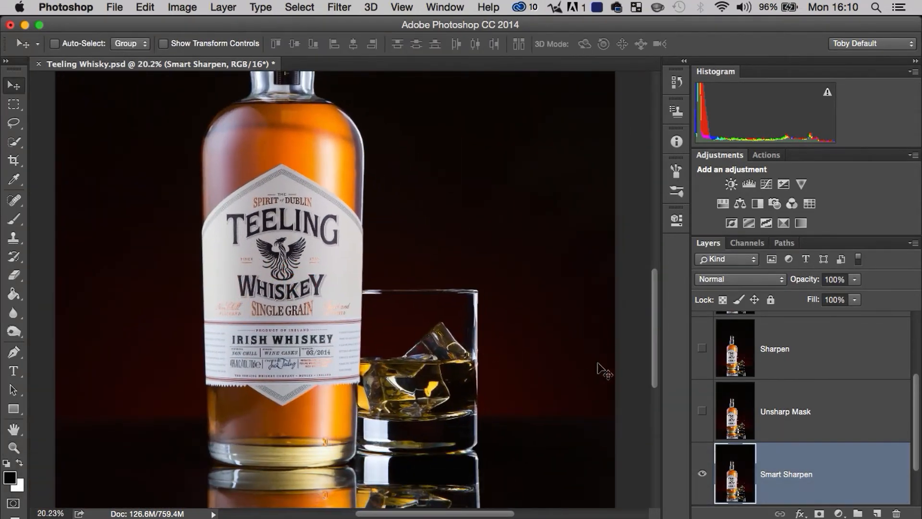
{"action": "left_click", "coordinate": [705, 474]}
{"action": "left_click_drag", "start_coordinate": [917, 400], "coordinate": [918, 458]}
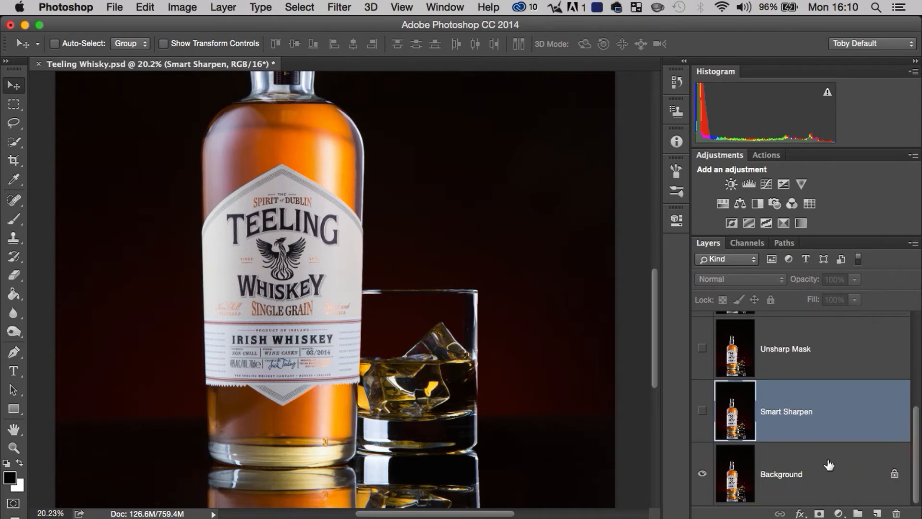
{"action": "left_click", "coordinate": [819, 475]}
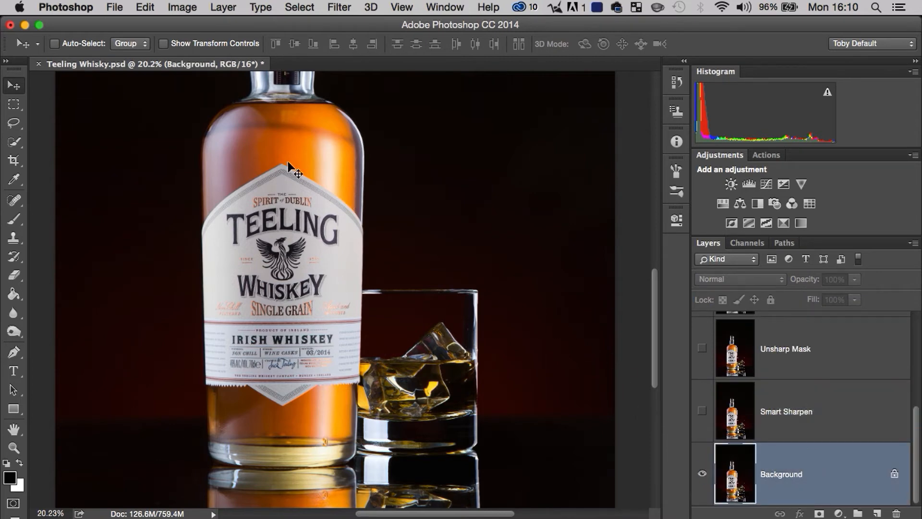
{"action": "key", "text": "space"}
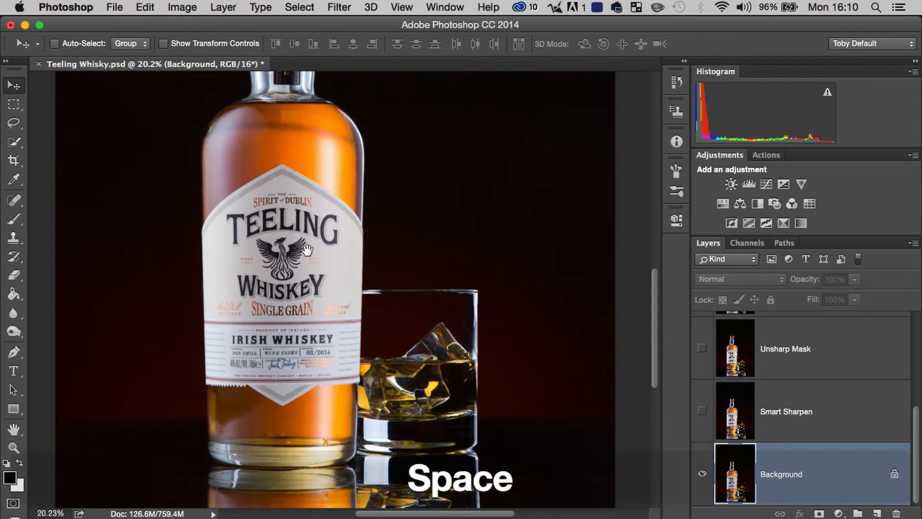
{"action": "left_click_drag", "start_coordinate": [299, 275], "coordinate": [328, 278]}
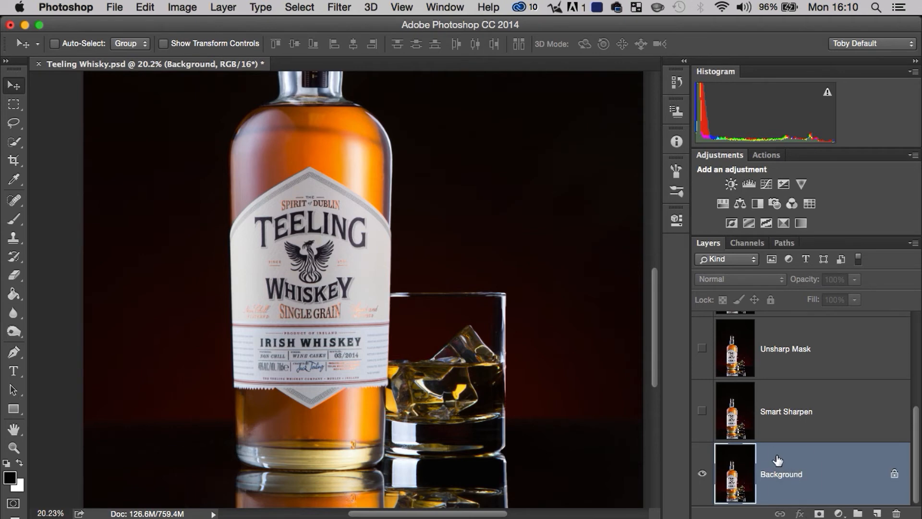
{"action": "key", "text": "super+j"}
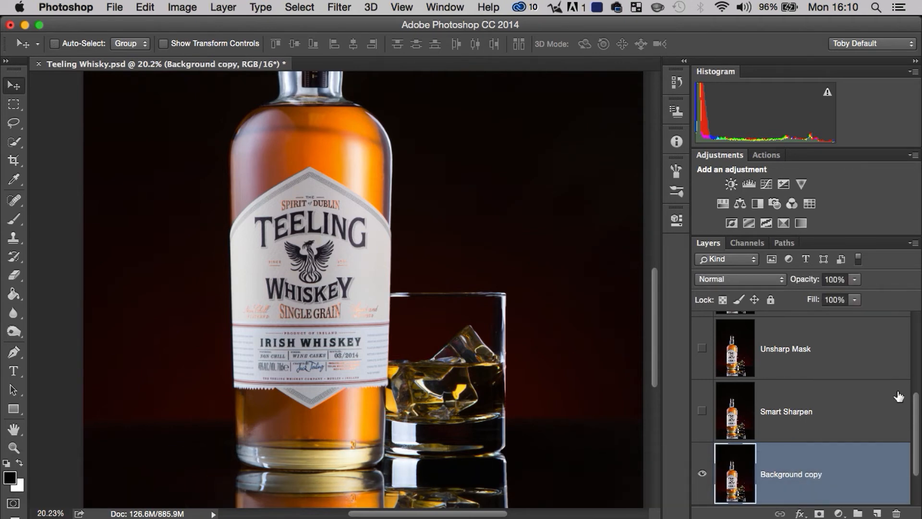
Step: Try stamping all visible content into a new layer above Background copy, and undo the stamp
{"action": "left_click_drag", "start_coordinate": [917, 427], "coordinate": [917, 485]}
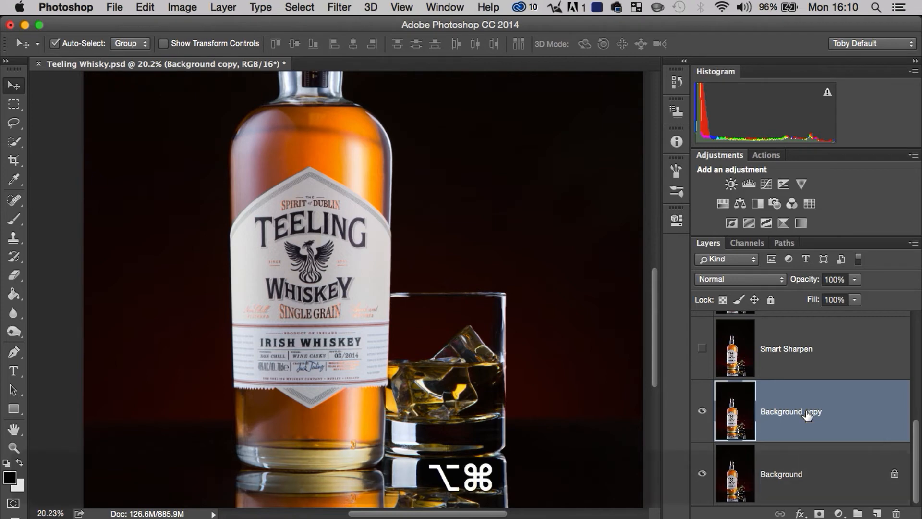
{"action": "key", "text": "alt+shift+super+e"}
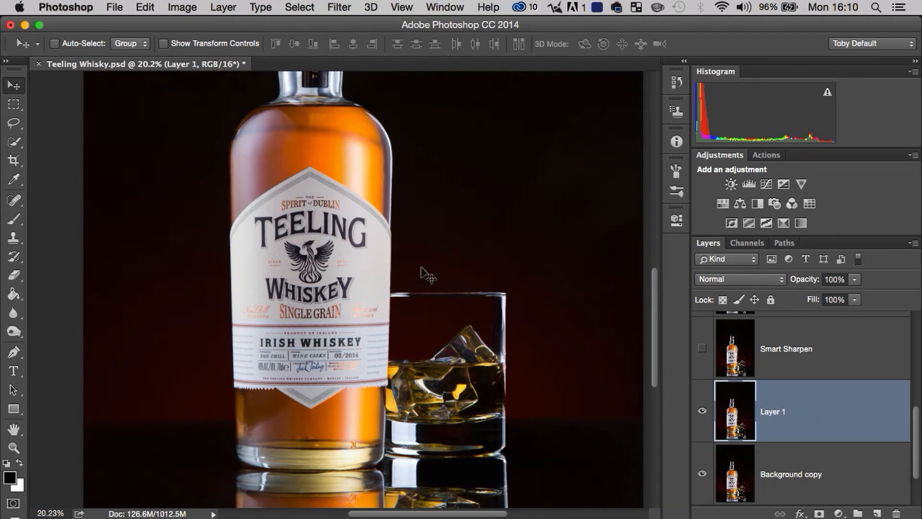
{"action": "key", "text": "super+z"}
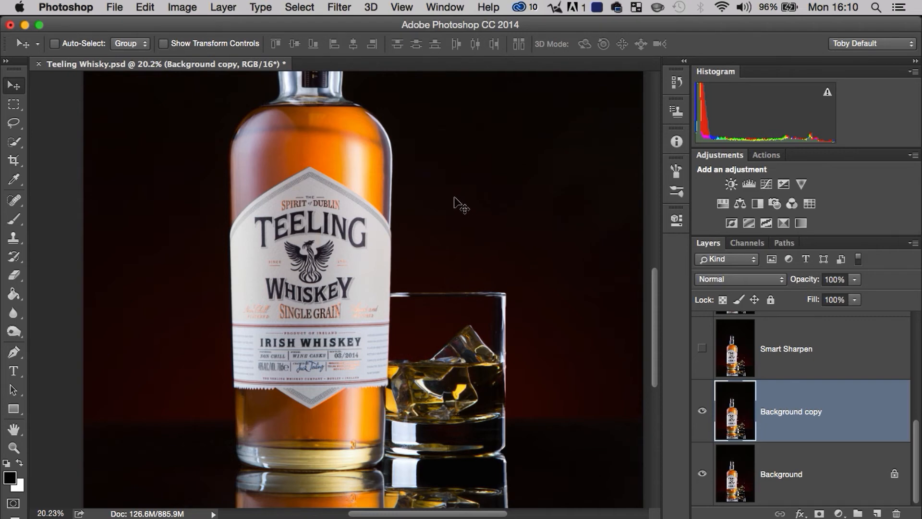
Step: Rename the Background copy layer as Highpass
{"action": "double_click", "coordinate": [792, 413]}
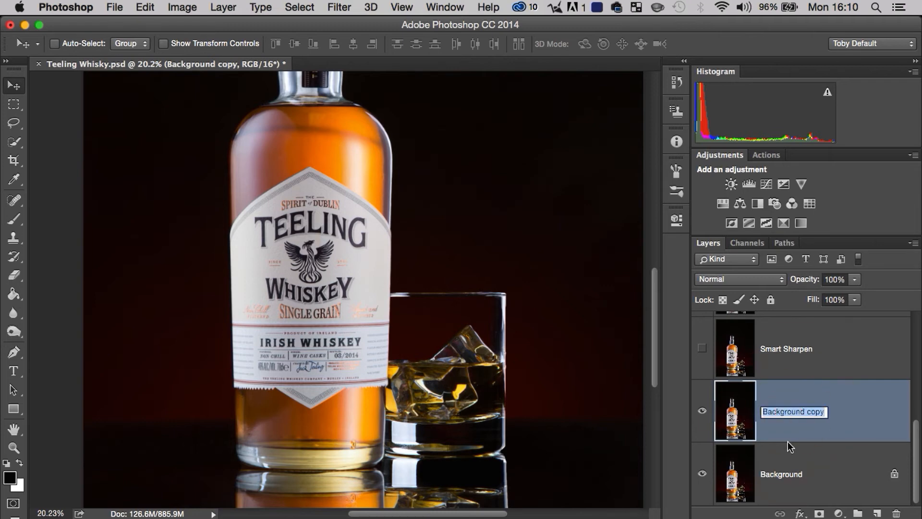
{"action": "type", "text": "Highpass"}
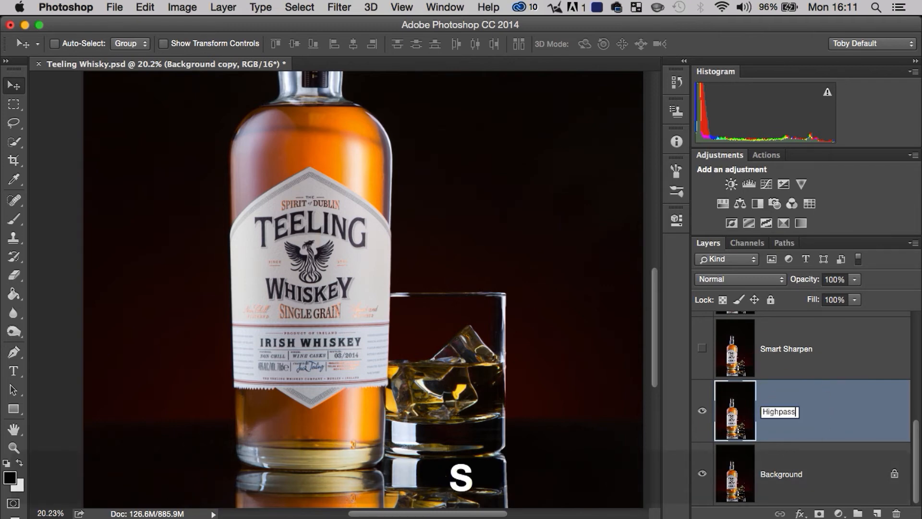
{"action": "key", "text": "Return"}
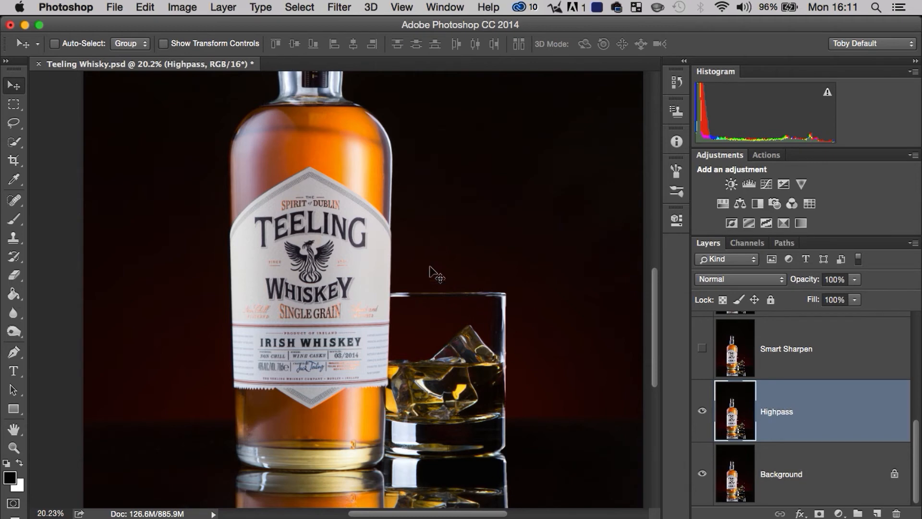
Step: Apply a High Pass filter with a 2.5-pixel radius to the Highpass layer and set its blend mode to Overlay
{"action": "key", "text": "space"}
{"action": "left_click_drag", "start_coordinate": [336, 187], "coordinate": [331, 258]}
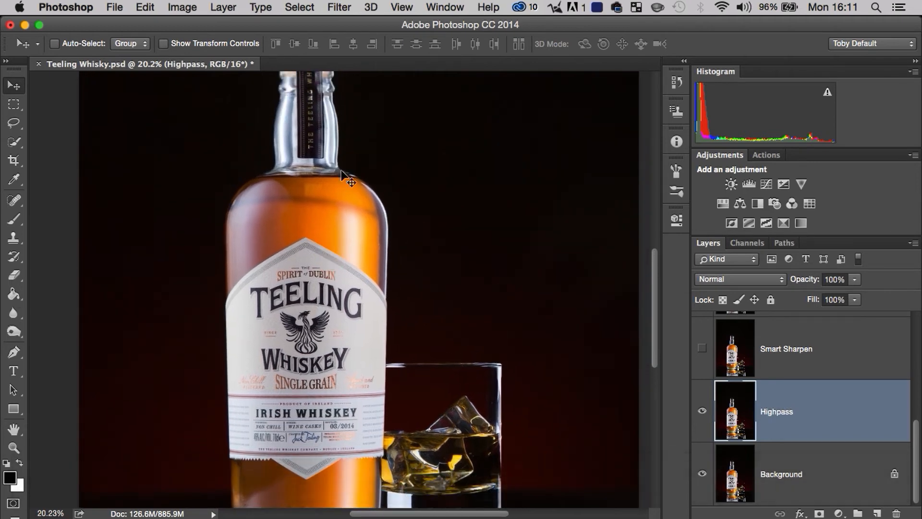
{"action": "left_click", "coordinate": [335, 8]}
{"action": "mouse_move", "coordinate": [461, 303]}
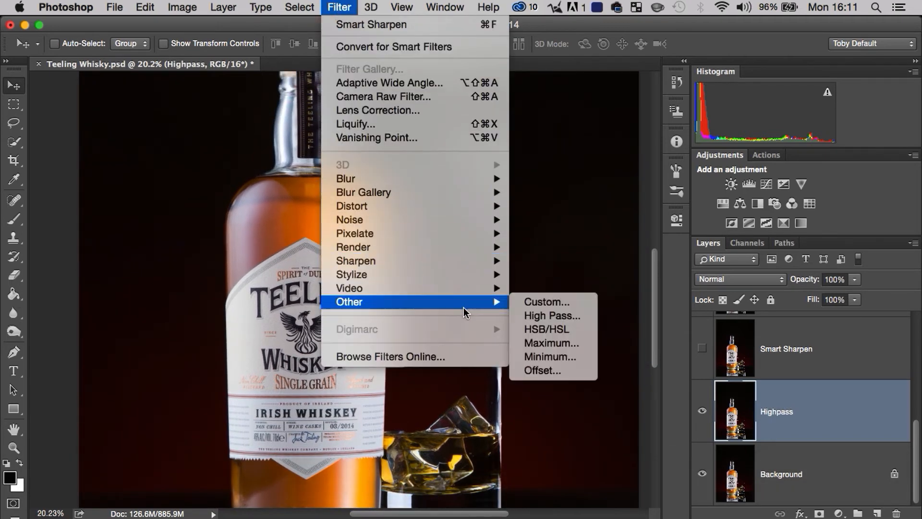
{"action": "left_click", "coordinate": [565, 316]}
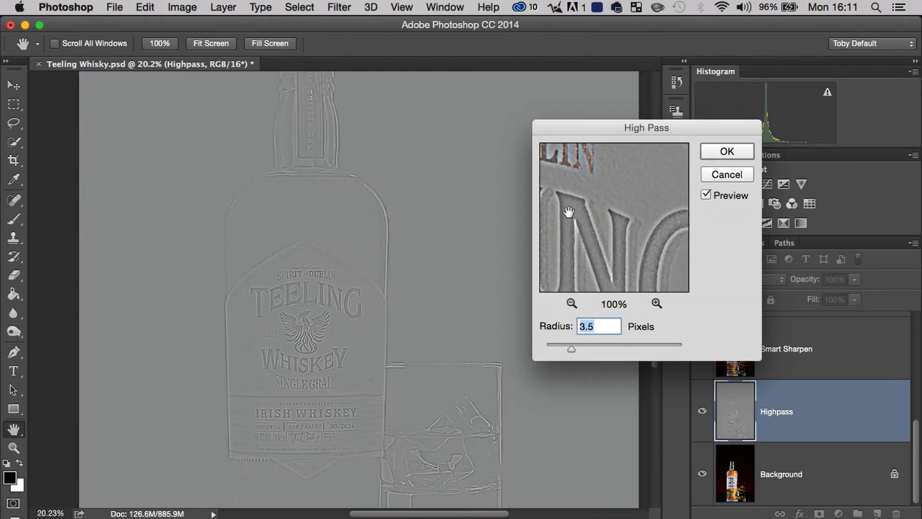
{"action": "left_click_drag", "start_coordinate": [596, 232], "coordinate": [631, 243]}
{"action": "left_click_drag", "start_coordinate": [619, 196], "coordinate": [622, 224]}
{"action": "mouse_move", "coordinate": [572, 347]}
{"action": "left_mouse_down"}
{"action": "mouse_move", "coordinate": [552, 346]}
{"action": "mouse_move", "coordinate": [611, 352]}
{"action": "mouse_move", "coordinate": [555, 354]}
{"action": "mouse_move", "coordinate": [573, 345]}
{"action": "mouse_move", "coordinate": [565, 349]}
{"action": "left_mouse_up"}
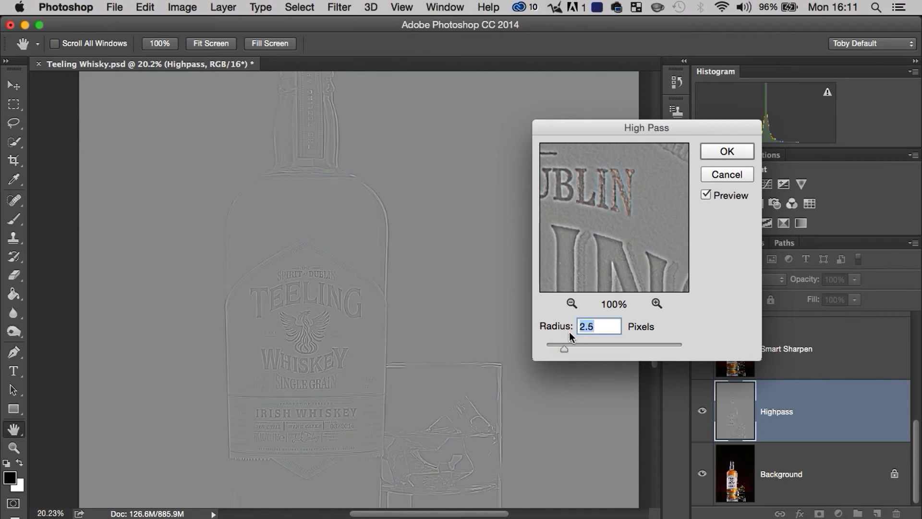
{"action": "mouse_move", "coordinate": [604, 195]}
{"action": "left_mouse_down"}
{"action": "mouse_move", "coordinate": [610, 229]}
{"action": "mouse_move", "coordinate": [609, 185]}
{"action": "left_mouse_up"}
{"action": "left_click", "coordinate": [728, 152]}
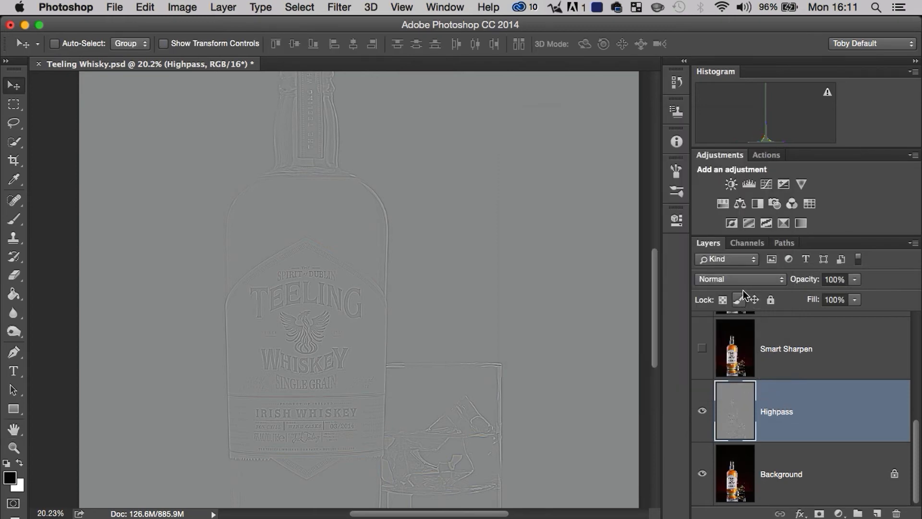
{"action": "left_click", "coordinate": [740, 282]}
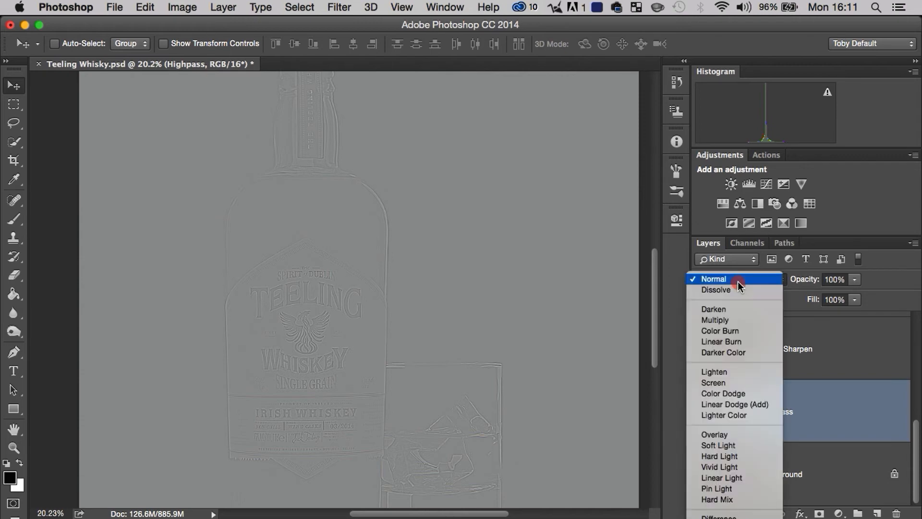
{"action": "left_click", "coordinate": [739, 434]}
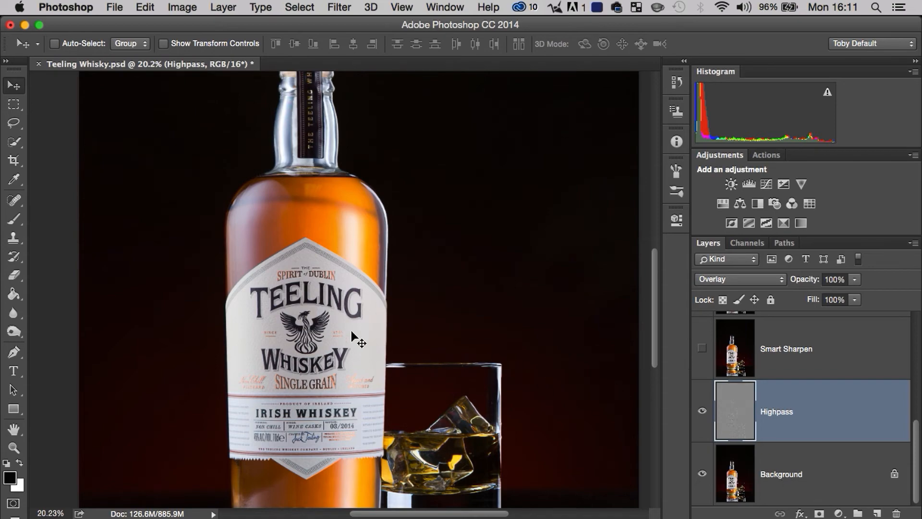
Step: Compare the upper label lettering and border close up with the Highpass layer hidden and shown
{"action": "key", "text": "z"}
{"action": "left_click_drag", "start_coordinate": [356, 288], "coordinate": [464, 253]}
{"action": "key", "text": "v"}
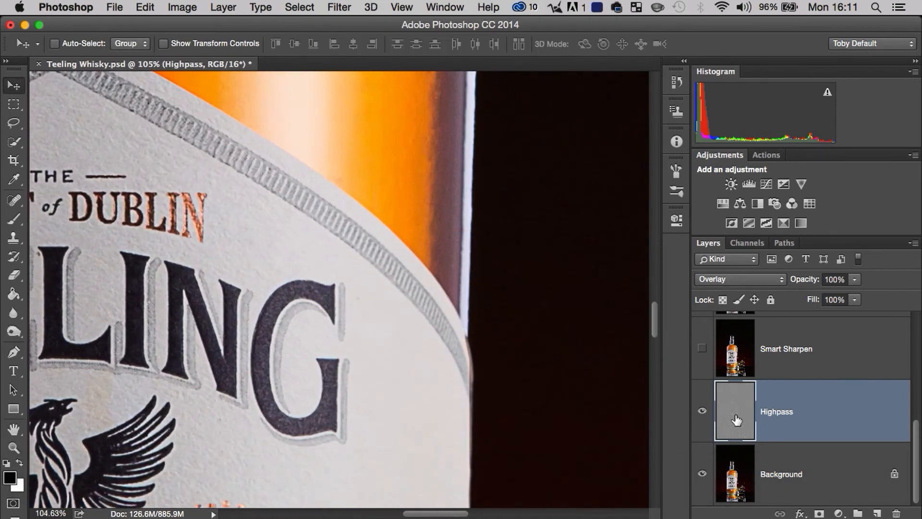
{"action": "left_click", "coordinate": [701, 414]}
{"action": "left_click", "coordinate": [702, 414]}
{"action": "left_click", "coordinate": [701, 412]}
{"action": "left_click", "coordinate": [701, 412]}
{"action": "key", "text": "space"}
{"action": "left_click_drag", "start_coordinate": [387, 336], "coordinate": [554, 348]}
{"action": "left_click", "coordinate": [702, 414]}
{"action": "left_click", "coordinate": [702, 412]}
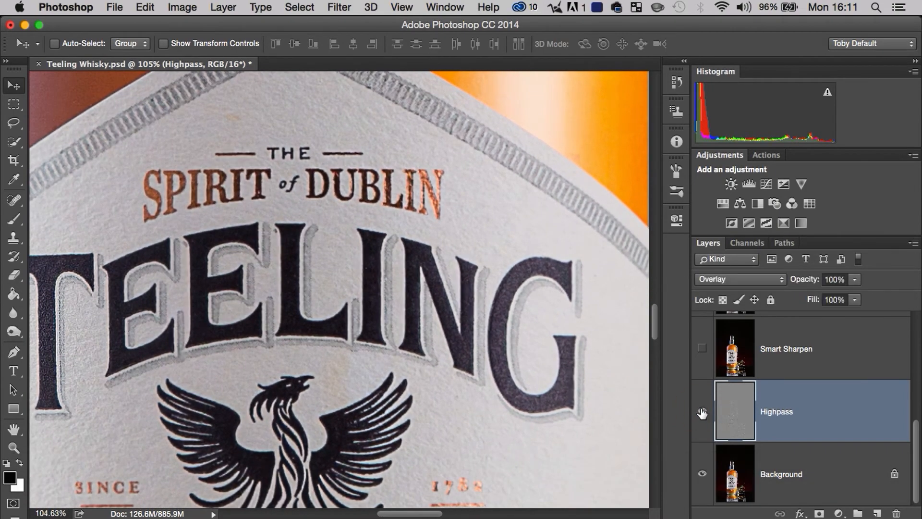
Step: Check the whole bottle, and compare the lower label text close up with the Highpass layer hidden and shown
{"action": "key", "text": "z"}
{"action": "left_click_drag", "start_coordinate": [521, 300], "coordinate": [385, 231]}
{"action": "key", "text": "space"}
{"action": "key", "text": "z"}
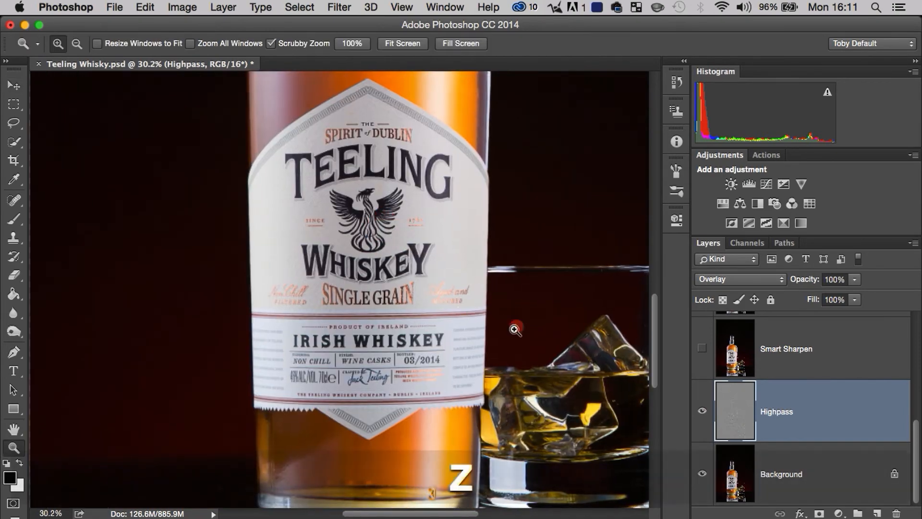
{"action": "left_click_drag", "start_coordinate": [514, 325], "coordinate": [480, 325]}
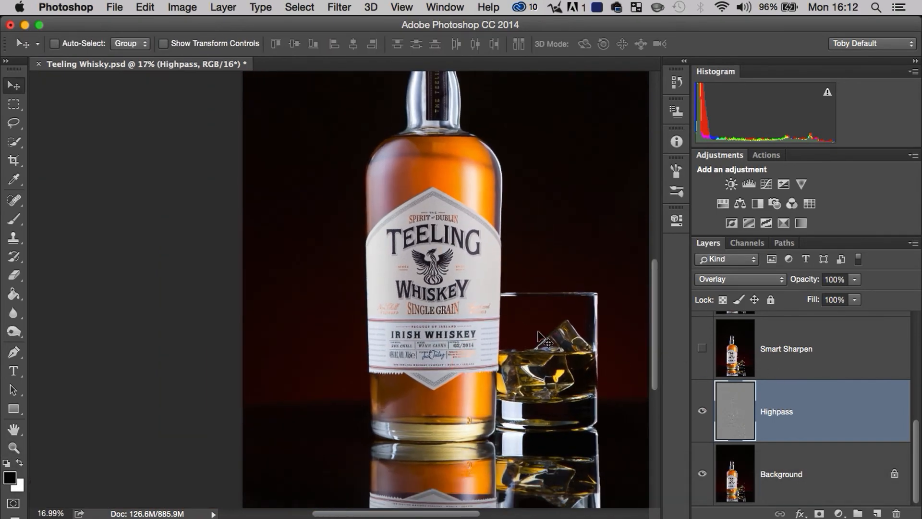
{"action": "key", "text": "z"}
{"action": "left_click_drag", "start_coordinate": [543, 339], "coordinate": [618, 318]}
{"action": "key", "text": "space"}
{"action": "left_click_drag", "start_coordinate": [422, 304], "coordinate": [486, 370]}
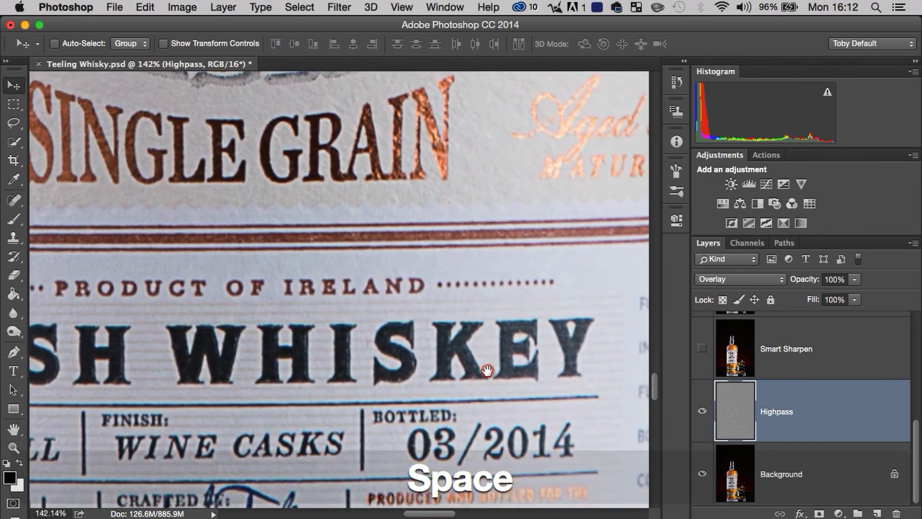
{"action": "left_click", "coordinate": [703, 410]}
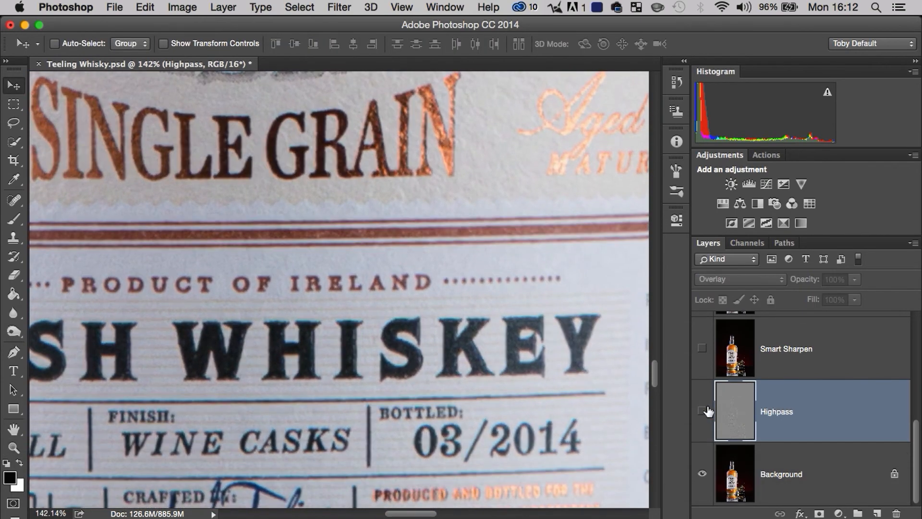
{"action": "left_click", "coordinate": [704, 410]}
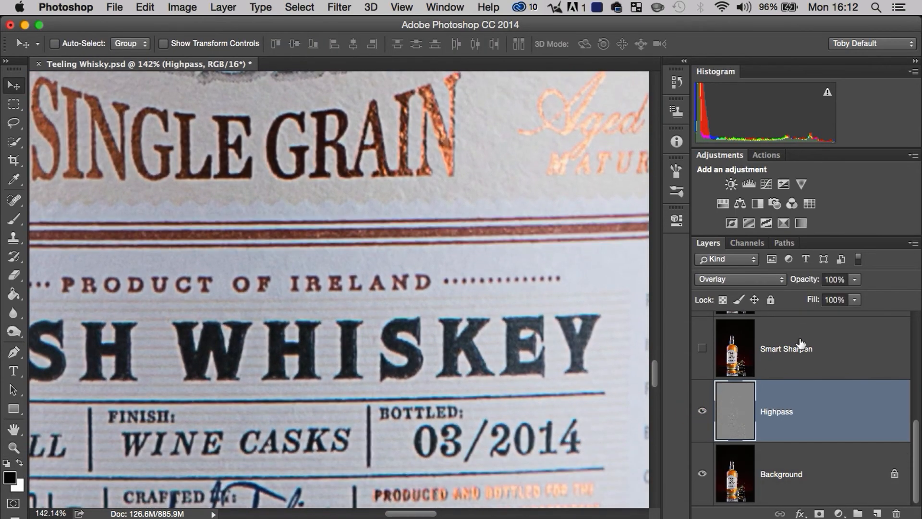
Step: Try the Highpass layer at 50% opacity and return it to 100%
{"action": "left_click", "coordinate": [855, 279]}
{"action": "left_click_drag", "start_coordinate": [827, 299], "coordinate": [820, 323]}
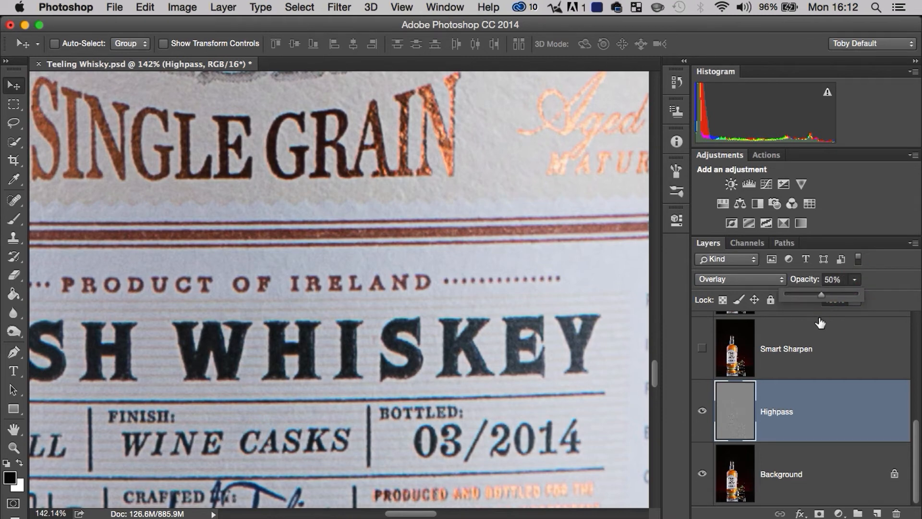
{"action": "left_click_drag", "start_coordinate": [819, 292], "coordinate": [859, 292]}
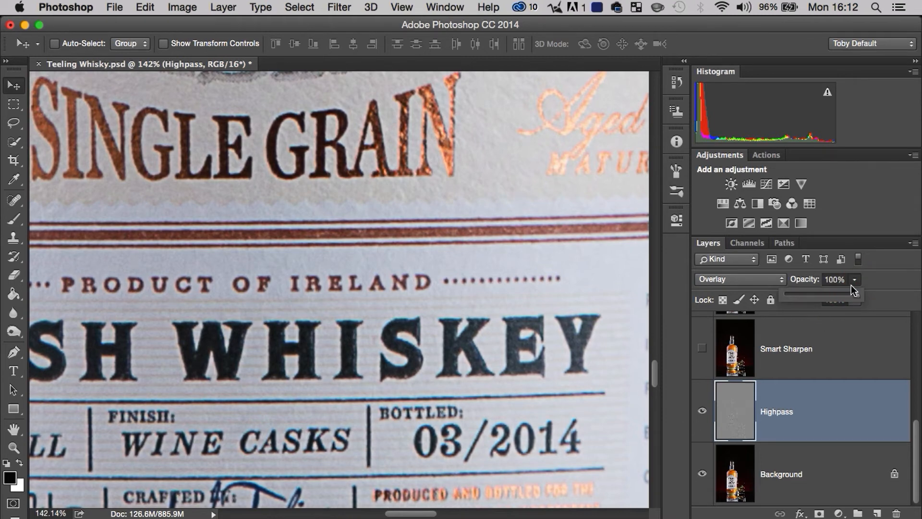
{"action": "left_click", "coordinate": [855, 283]}
Step: Examine the High Pass sharpening across the full label and the whole bottle with the glass
{"action": "key", "text": "z"}
{"action": "left_click_drag", "start_coordinate": [491, 255], "coordinate": [382, 288]}
{"action": "key", "text": "space"}
{"action": "left_click_drag", "start_coordinate": [402, 221], "coordinate": [335, 361]}
{"action": "key", "text": "z"}
{"action": "left_click_drag", "start_coordinate": [406, 326], "coordinate": [405, 327]}
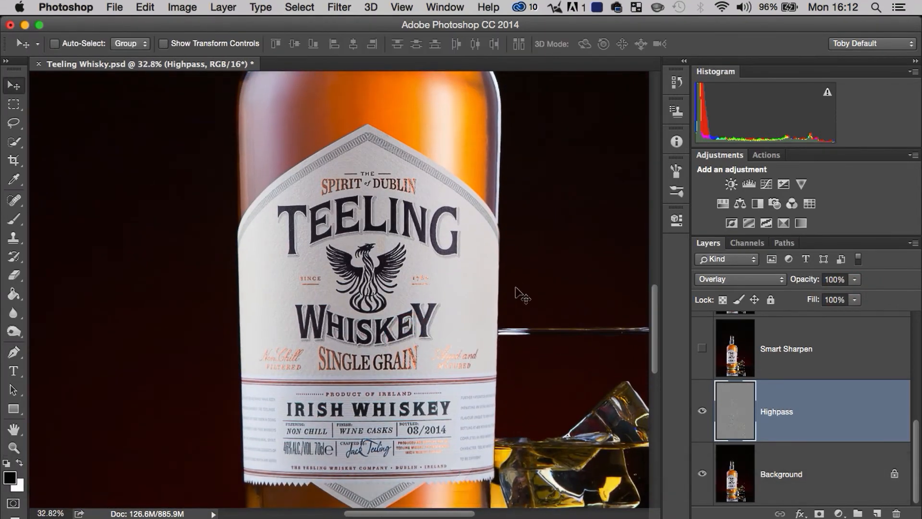
{"action": "key", "text": "z"}
{"action": "left_click_drag", "start_coordinate": [521, 292], "coordinate": [467, 331]}
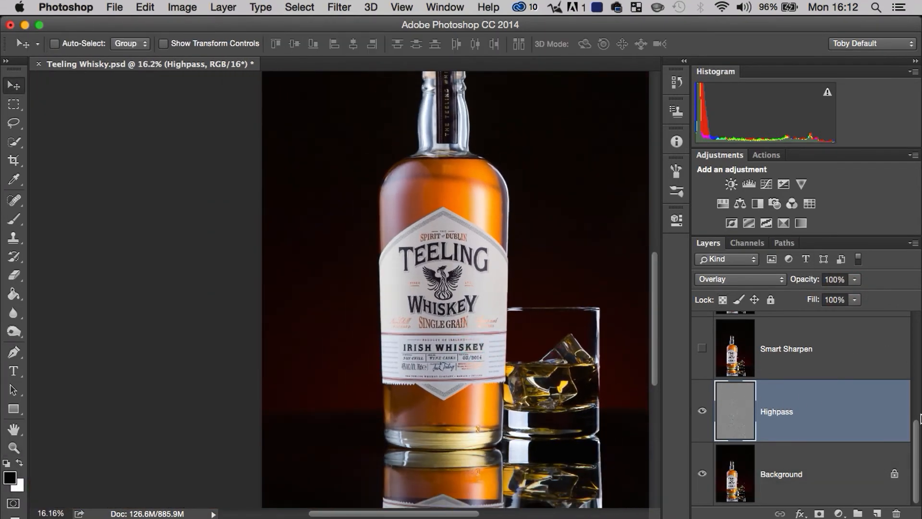
Step: Add a layer mask to the Highpass layer and invert it to black
{"action": "left_click_drag", "start_coordinate": [916, 430], "coordinate": [910, 464]}
{"action": "left_click_drag", "start_coordinate": [917, 431], "coordinate": [914, 394]}
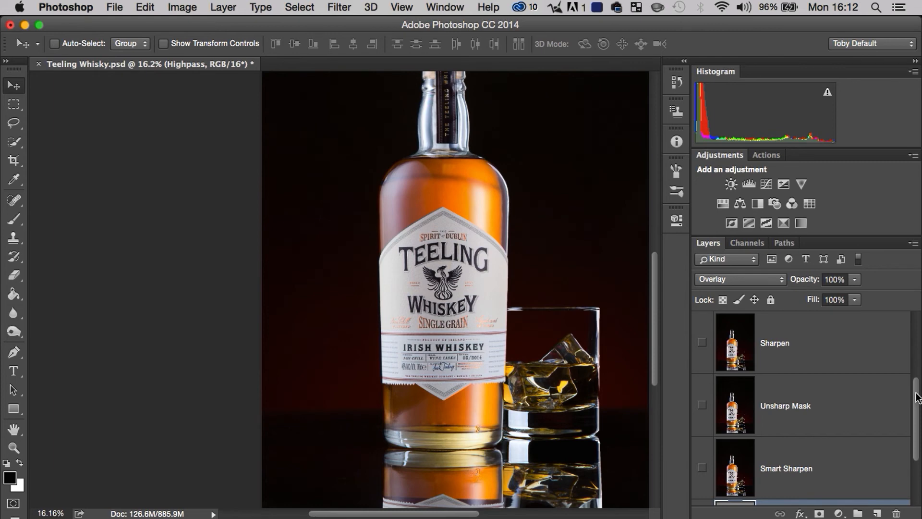
{"action": "left_click_drag", "start_coordinate": [916, 398], "coordinate": [918, 432]}
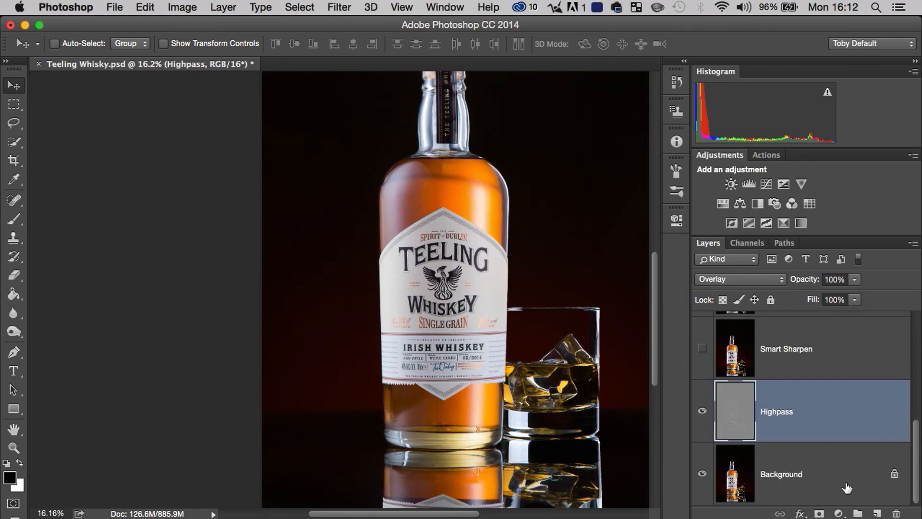
{"action": "left_click", "coordinate": [820, 513]}
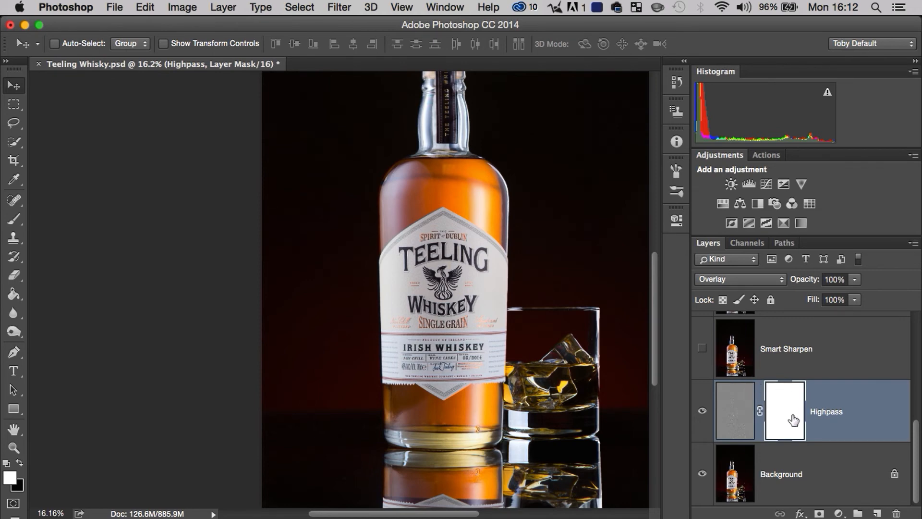
{"action": "key", "text": "super+i"}
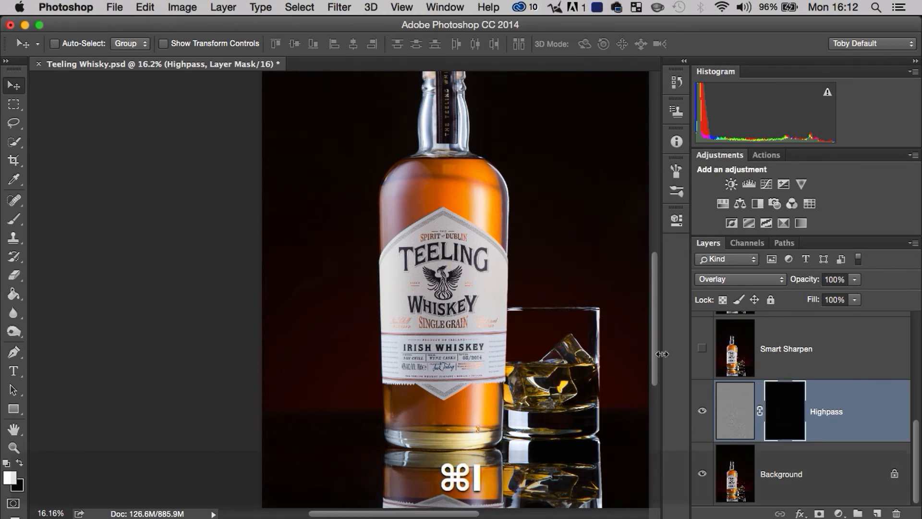
Step: Paint white over the bottle label on the Highpass layer mask with a 500 px brush
{"action": "key", "text": "b"}
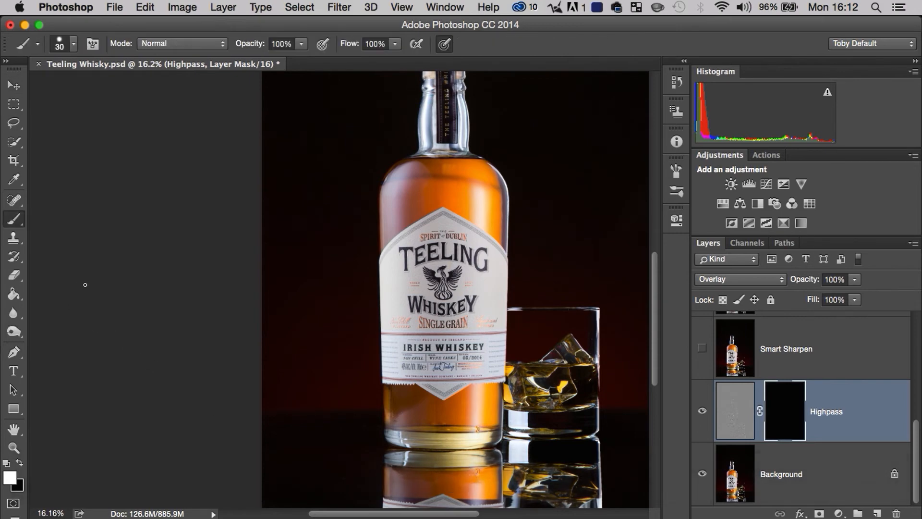
{"action": "key", "text": "bracketright"}
{"action": "key", "text": "bracketright"}
{"action": "key", "text": "bracketright"}
{"action": "key", "text": "bracketright"}
{"action": "key", "text": "bracketright"}
{"action": "key", "text": "bracketright"}
{"action": "key", "text": "bracketright"}
{"action": "key", "text": "bracketright"}
{"action": "key", "text": "bracketright"}
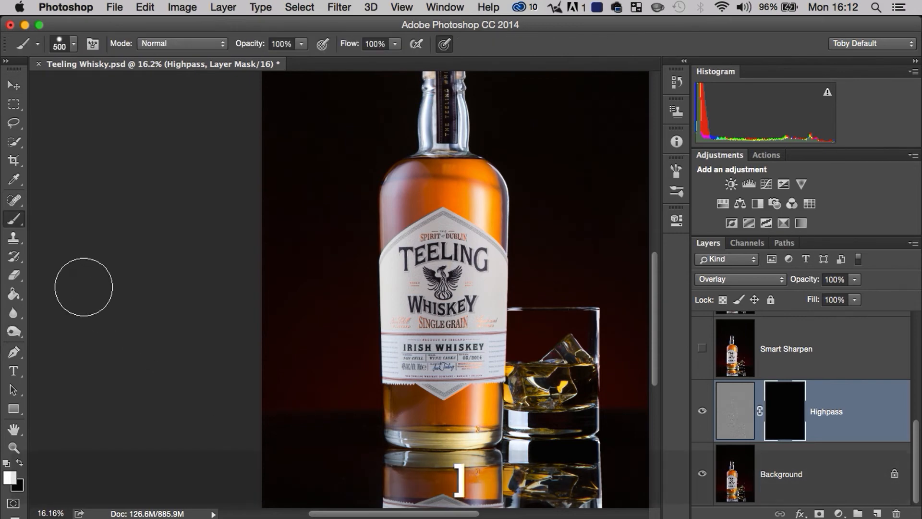
{"action": "mouse_move", "coordinate": [429, 293]}
{"action": "left_mouse_down"}
{"action": "mouse_move", "coordinate": [465, 277]}
{"action": "mouse_move", "coordinate": [444, 342]}
{"action": "mouse_move", "coordinate": [419, 290]}
{"action": "mouse_move", "coordinate": [480, 269]}
{"action": "mouse_move", "coordinate": [504, 327]}
{"action": "mouse_move", "coordinate": [446, 346]}
{"action": "mouse_move", "coordinate": [382, 279]}
{"action": "mouse_move", "coordinate": [471, 351]}
{"action": "mouse_move", "coordinate": [455, 373]}
{"action": "mouse_move", "coordinate": [480, 332]}
{"action": "left_mouse_up"}
Step: Compare the lower label and bottle base close up with the Highpass layer hidden and shown
{"action": "key", "text": "z"}
{"action": "left_click_drag", "start_coordinate": [416, 349], "coordinate": [511, 284]}
{"action": "key", "text": "space"}
{"action": "left_click_drag", "start_coordinate": [471, 370], "coordinate": [443, 245]}
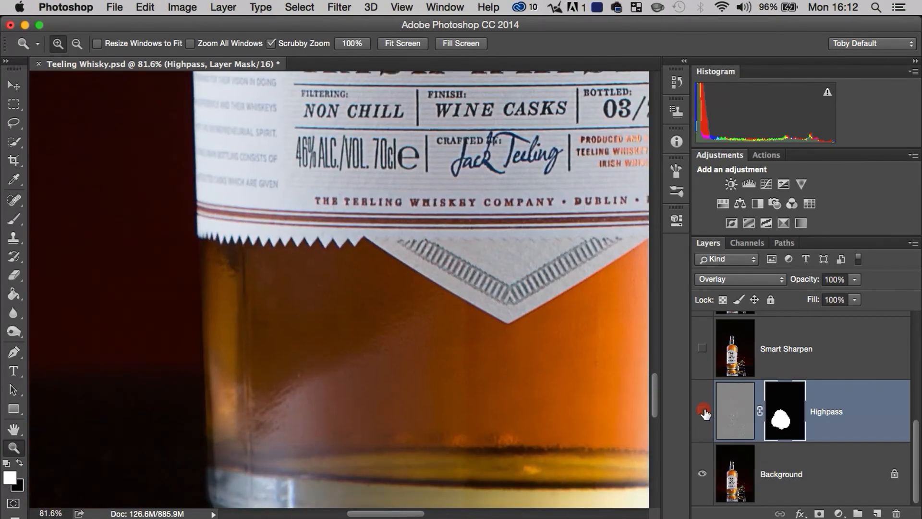
{"action": "left_click", "coordinate": [704, 411]}
{"action": "left_click", "coordinate": [703, 411]}
{"action": "left_click", "coordinate": [703, 412]}
{"action": "left_click", "coordinate": [704, 411]}
Step: Examine the masked High Pass sharpening across the rest of the label
{"action": "key", "text": "space"}
{"action": "left_click_drag", "start_coordinate": [488, 249], "coordinate": [422, 296]}
{"action": "key", "text": "z"}
{"action": "key", "text": "space"}
{"action": "left_click_drag", "start_coordinate": [463, 284], "coordinate": [424, 387]}
{"action": "left_click_drag", "start_coordinate": [484, 247], "coordinate": [454, 328]}
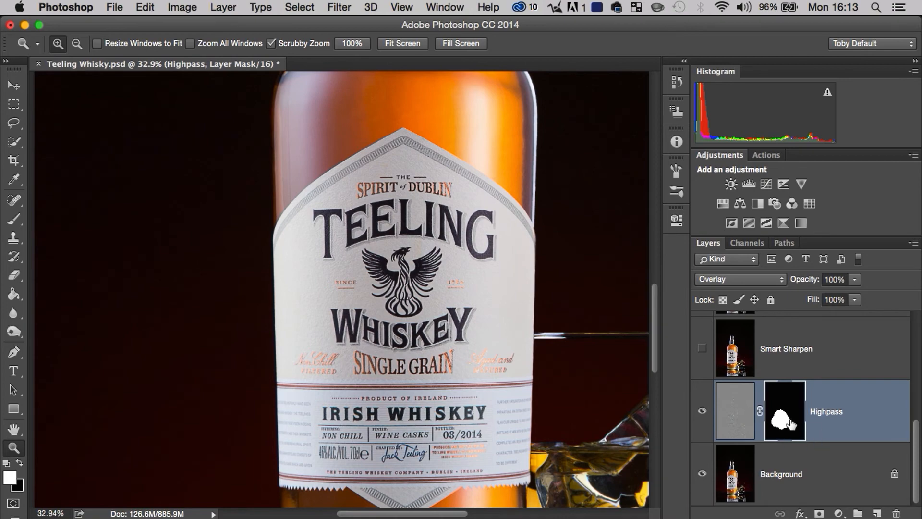
{"action": "key", "text": "space"}
{"action": "key", "text": "z"}
{"action": "left_click_drag", "start_coordinate": [521, 320], "coordinate": [557, 323]}
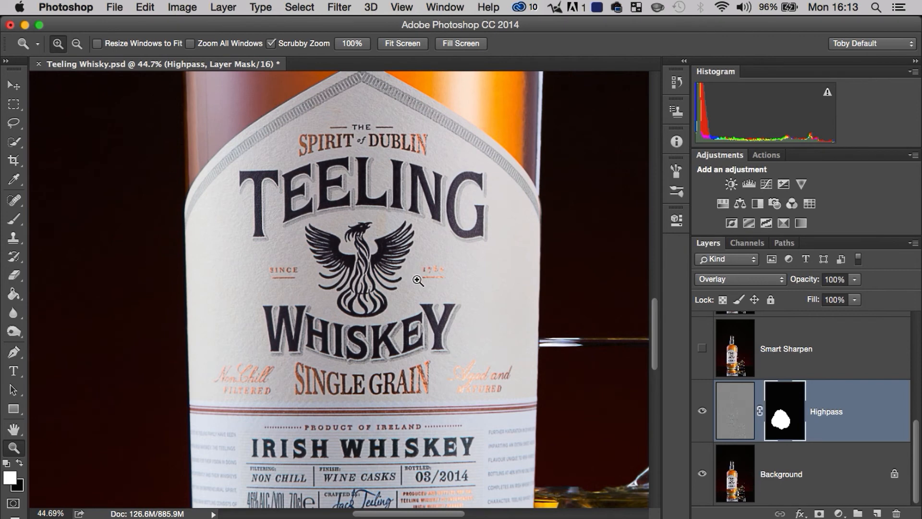
Step: Delete the Highpass layer's mask, and add a fresh one inverted to black
{"action": "key", "text": "super+a"}
{"action": "right_click", "coordinate": [790, 400]}
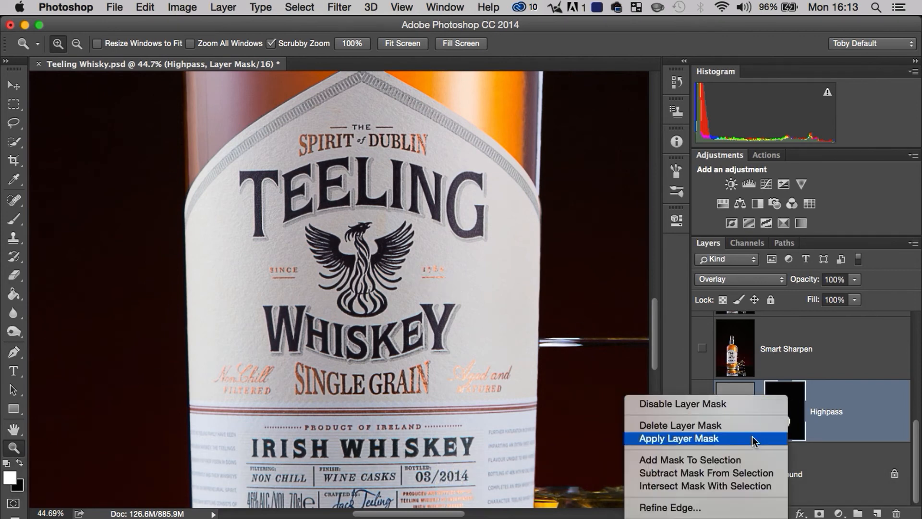
{"action": "left_click", "coordinate": [740, 428]}
{"action": "left_click", "coordinate": [820, 513]}
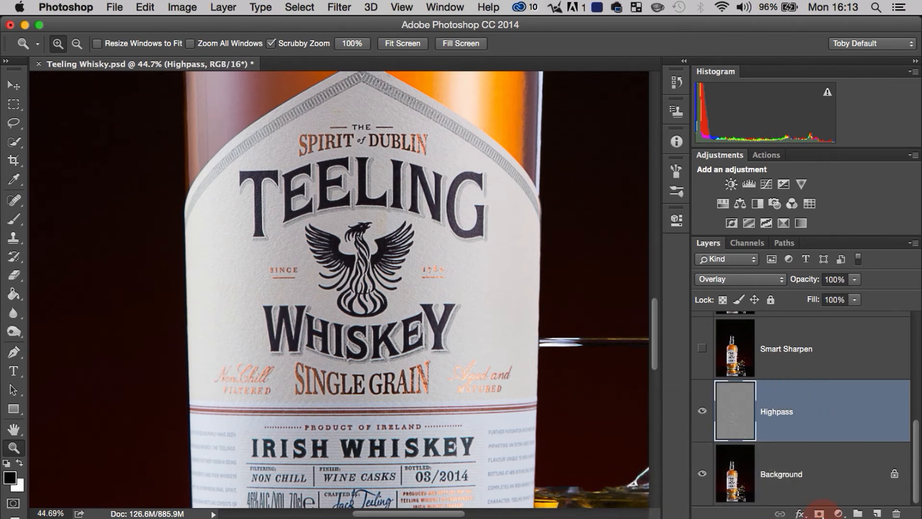
{"action": "key", "text": "super+i"}
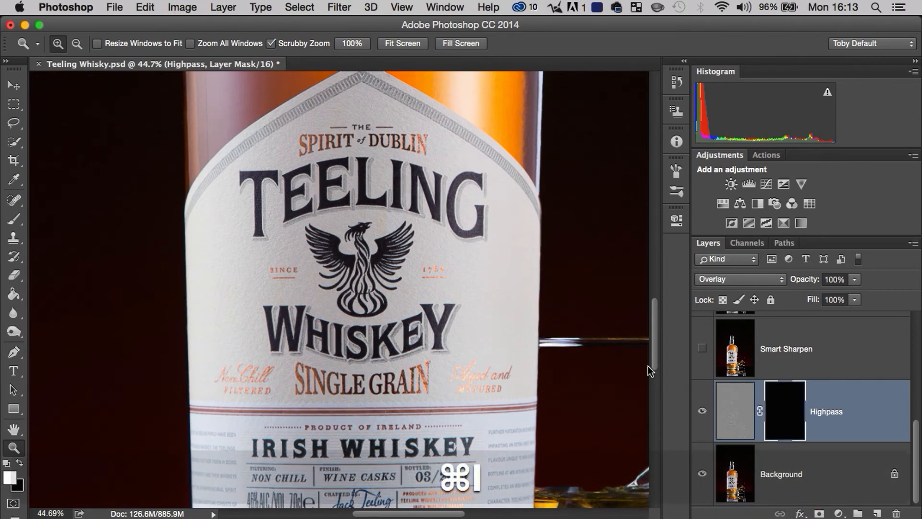
Step: Paint white on the Highpass mask over the TEELING and WHISKEY lettering with a 200 px brush
{"action": "key", "text": "x"}
{"action": "key", "text": "b"}
{"action": "key", "text": "bracketleft"}
{"action": "key", "text": "bracketleft"}
{"action": "key", "text": "bracketleft"}
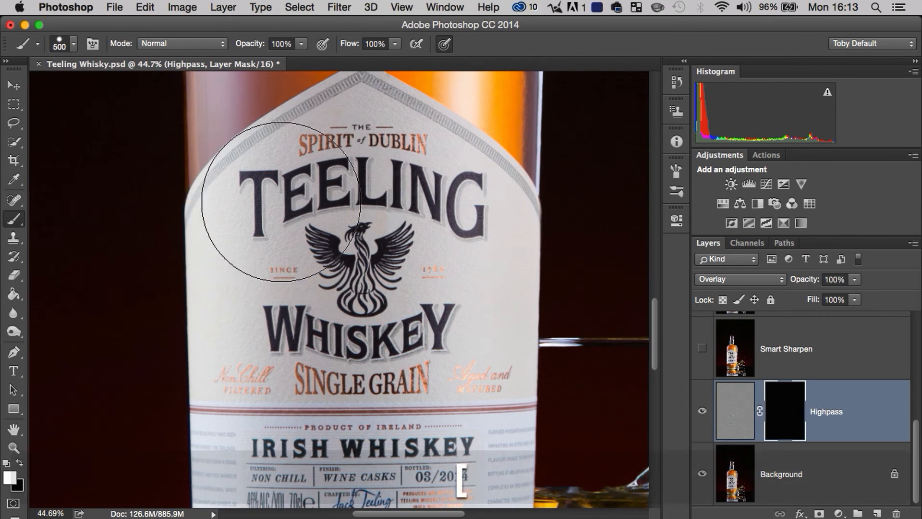
{"action": "mouse_move", "coordinate": [258, 201]}
{"action": "left_mouse_down"}
{"action": "mouse_move", "coordinate": [277, 180]}
{"action": "mouse_move", "coordinate": [294, 200]}
{"action": "mouse_move", "coordinate": [375, 171]}
{"action": "mouse_move", "coordinate": [478, 187]}
{"action": "mouse_move", "coordinate": [492, 224]}
{"action": "mouse_move", "coordinate": [420, 159]}
{"action": "mouse_move", "coordinate": [342, 138]}
{"action": "mouse_move", "coordinate": [386, 152]}
{"action": "left_mouse_up"}
{"action": "mouse_move", "coordinate": [303, 353]}
{"action": "left_mouse_down"}
{"action": "mouse_move", "coordinate": [293, 319]}
{"action": "mouse_move", "coordinate": [330, 343]}
{"action": "mouse_move", "coordinate": [421, 325]}
{"action": "mouse_move", "coordinate": [444, 306]}
{"action": "mouse_move", "coordinate": [387, 395]}
{"action": "mouse_move", "coordinate": [310, 380]}
{"action": "mouse_move", "coordinate": [465, 365]}
{"action": "mouse_move", "coordinate": [378, 358]}
{"action": "mouse_move", "coordinate": [455, 325]}
{"action": "left_mouse_up"}
Step: Compare the WHISKEY and SINGLE GRAIN lettering close up with the Highpass layer hidden and shown, and check the whole label
{"action": "key", "text": "z"}
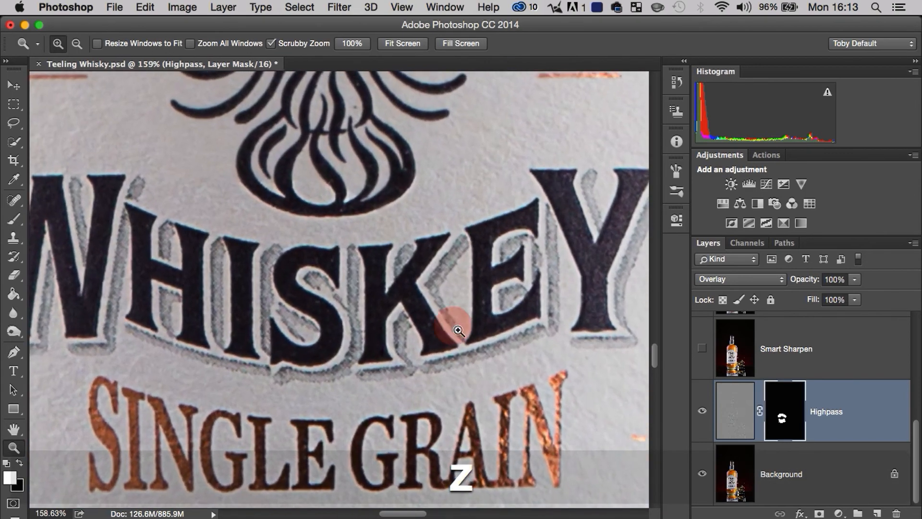
{"action": "left_click", "coordinate": [702, 411]}
{"action": "key", "text": "z"}
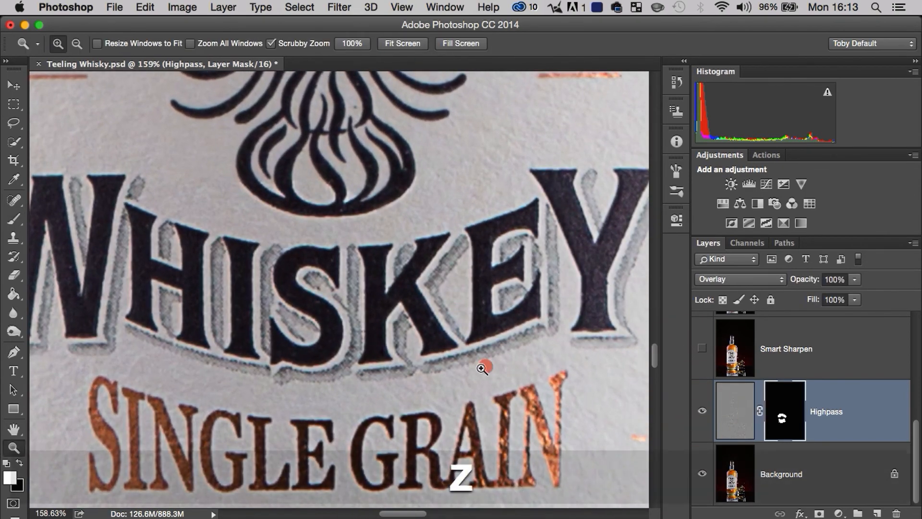
{"action": "key", "text": "space"}
{"action": "left_click_drag", "start_coordinate": [485, 366], "coordinate": [467, 257]}
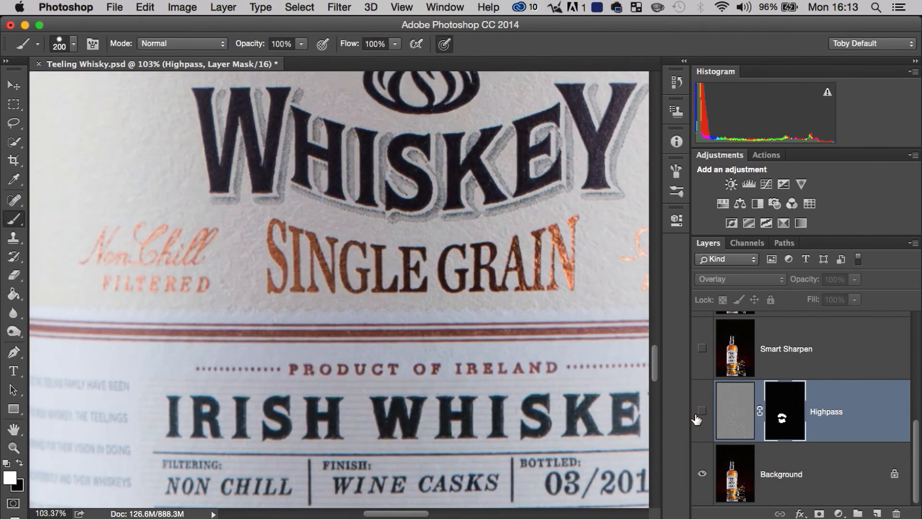
{"action": "left_click", "coordinate": [702, 411]}
{"action": "left_click", "coordinate": [702, 410]}
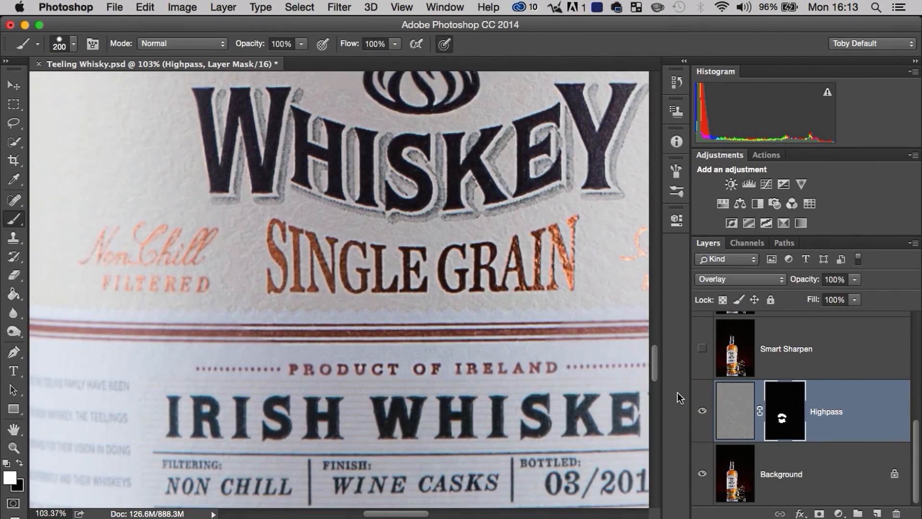
{"action": "key", "text": "z"}
{"action": "left_click_drag", "start_coordinate": [482, 309], "coordinate": [270, 447]}
{"action": "key", "text": "space"}
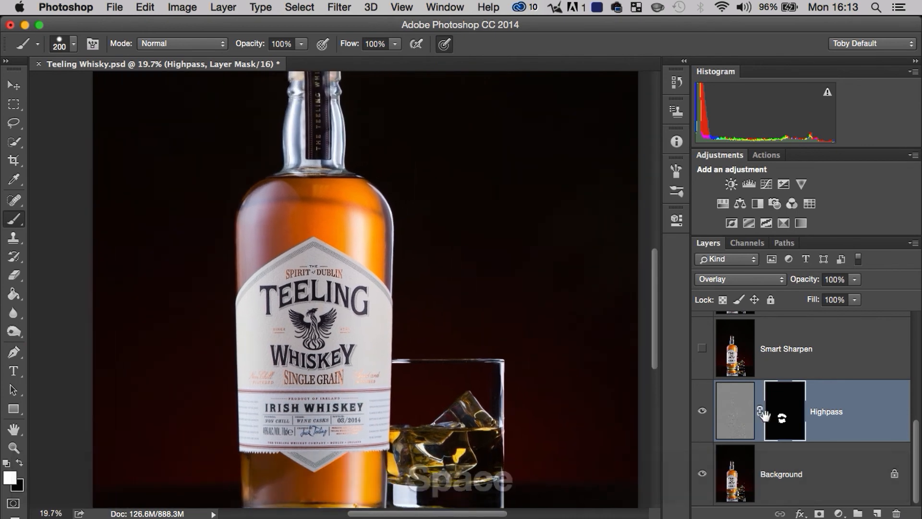
Step: Hide the Highpass layer, and show and select the Unsharp Mask layer
{"action": "left_click", "coordinate": [703, 411]}
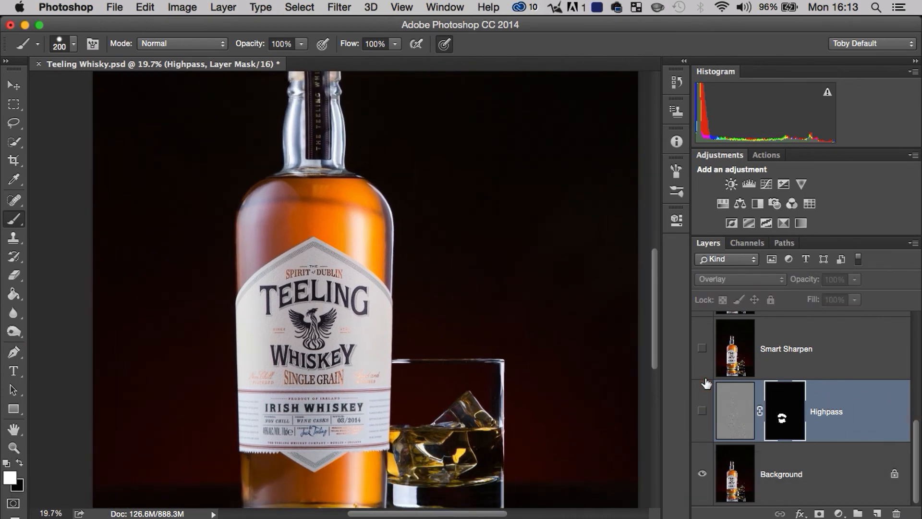
{"action": "left_click_drag", "start_coordinate": [915, 438], "coordinate": [884, 412]}
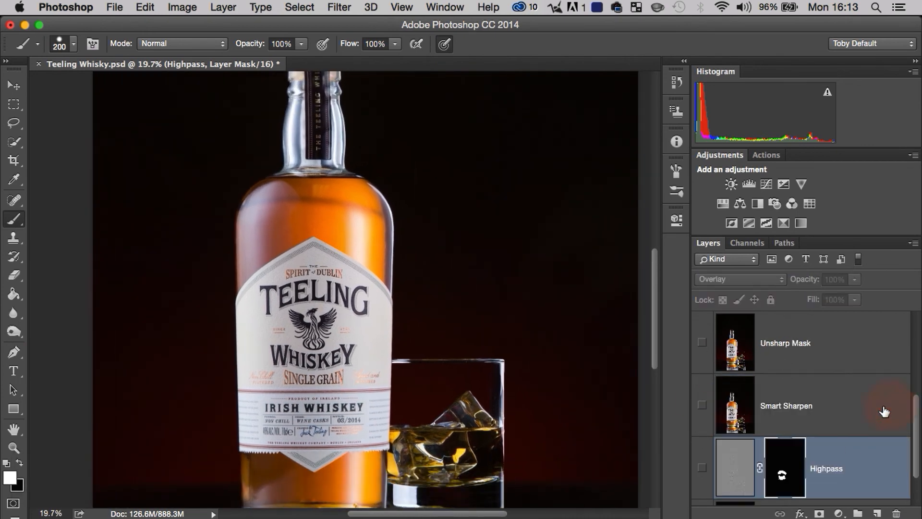
{"action": "left_click", "coordinate": [703, 343]}
{"action": "left_click", "coordinate": [797, 353]}
Step: Compare the upper label with the Unsharp Mask layer hidden and shown, and give that layer a mask inverted to black
{"action": "key", "text": "z"}
{"action": "mouse_move", "coordinate": [263, 339]}
{"action": "left_mouse_down"}
{"action": "mouse_move", "coordinate": [331, 284]}
{"action": "mouse_move", "coordinate": [363, 279]}
{"action": "left_mouse_up"}
{"action": "left_click", "coordinate": [703, 342]}
{"action": "left_click", "coordinate": [702, 343]}
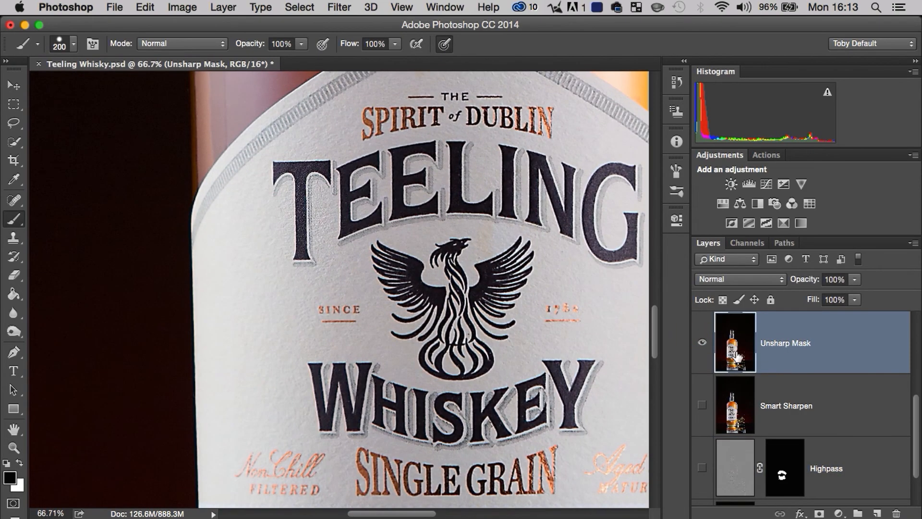
{"action": "left_click", "coordinate": [819, 513]}
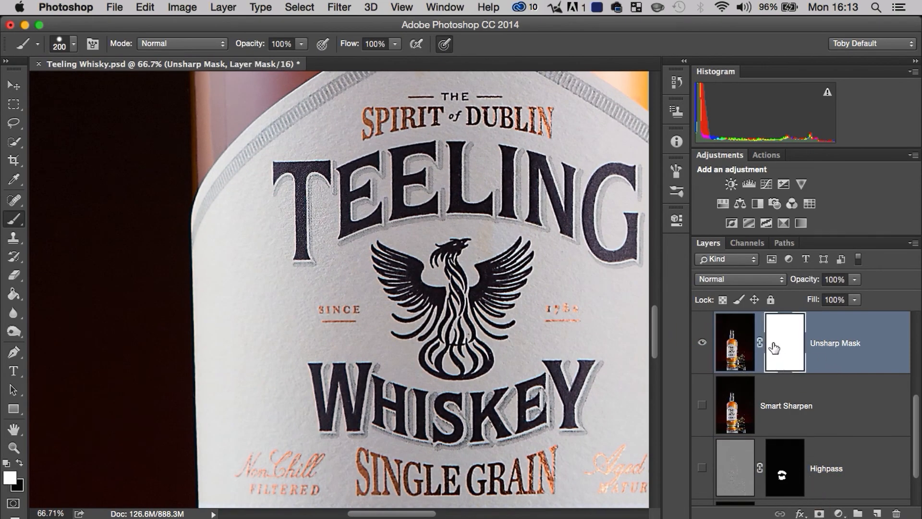
{"action": "key", "text": "super+i"}
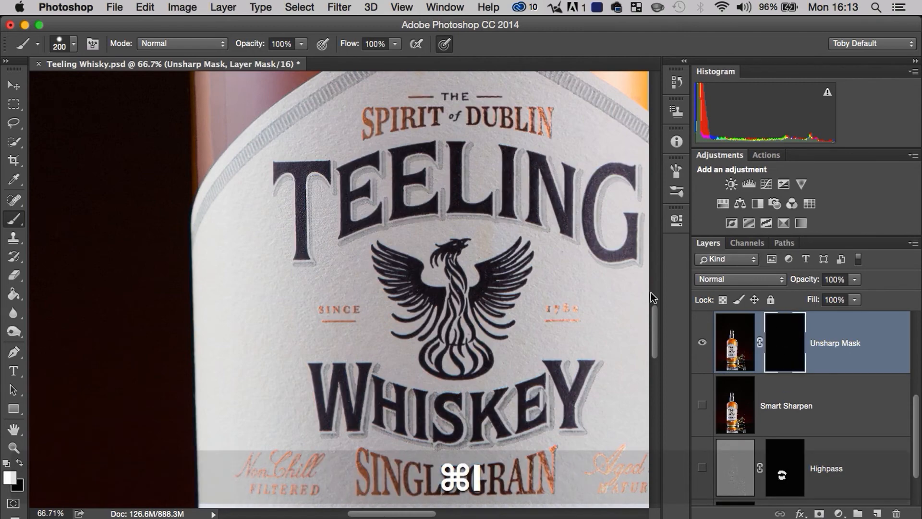
Step: Paint white on the Unsharp Mask layer's mask over the TEELING lettering, the bird emblem and the WHISKEY lettering
{"action": "mouse_move", "coordinate": [428, 184]}
{"action": "left_mouse_down"}
{"action": "mouse_move", "coordinate": [574, 202]}
{"action": "mouse_move", "coordinate": [600, 236]}
{"action": "mouse_move", "coordinate": [481, 173]}
{"action": "mouse_move", "coordinate": [430, 226]}
{"action": "left_mouse_up"}
{"action": "mouse_move", "coordinate": [486, 339]}
{"action": "left_mouse_down"}
{"action": "mouse_move", "coordinate": [492, 303]}
{"action": "mouse_move", "coordinate": [463, 341]}
{"action": "mouse_move", "coordinate": [497, 257]}
{"action": "mouse_move", "coordinate": [522, 327]}
{"action": "mouse_move", "coordinate": [528, 318]}
{"action": "mouse_move", "coordinate": [453, 407]}
{"action": "mouse_move", "coordinate": [394, 417]}
{"action": "mouse_move", "coordinate": [562, 390]}
{"action": "mouse_move", "coordinate": [554, 408]}
{"action": "left_mouse_up"}
{"action": "key", "text": "z"}
{"action": "left_click_drag", "start_coordinate": [553, 371], "coordinate": [486, 418]}
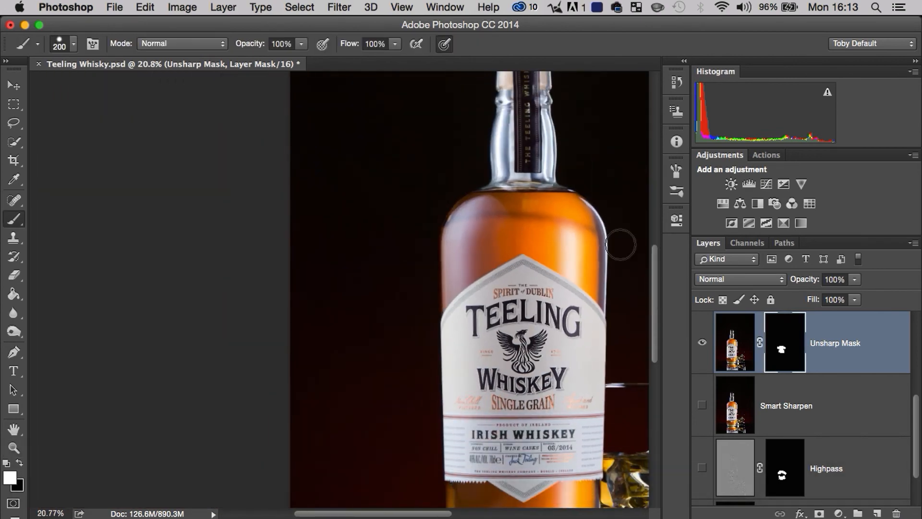
{"action": "mouse_move", "coordinate": [535, 293]}
{"action": "left_mouse_down"}
{"action": "mouse_move", "coordinate": [461, 286]}
{"action": "mouse_move", "coordinate": [379, 255]}
{"action": "left_mouse_up"}
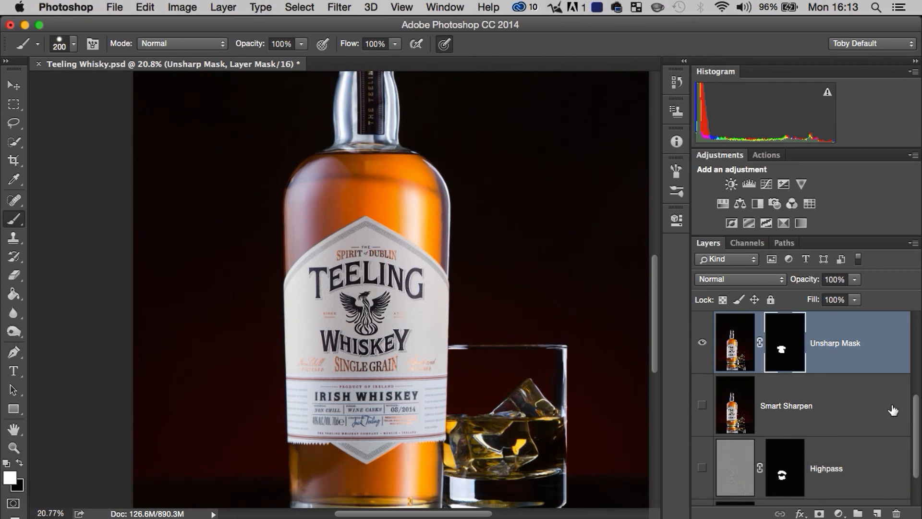
Step: Duplicate the Background layer and convert the copy for smart filters
{"action": "scroll", "coordinate": [921, 425], "scroll_direction": "down", "scroll_amount": 2}
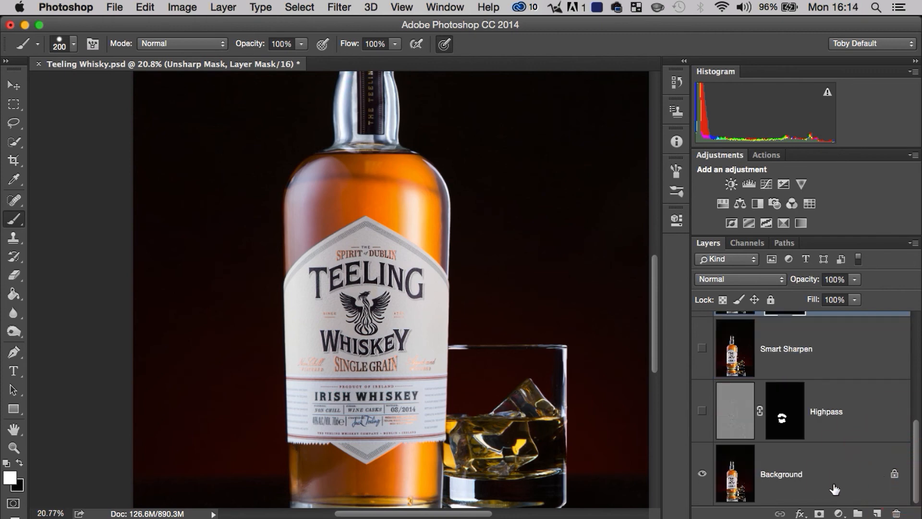
{"action": "left_click", "coordinate": [817, 486]}
{"action": "key", "text": "super+j"}
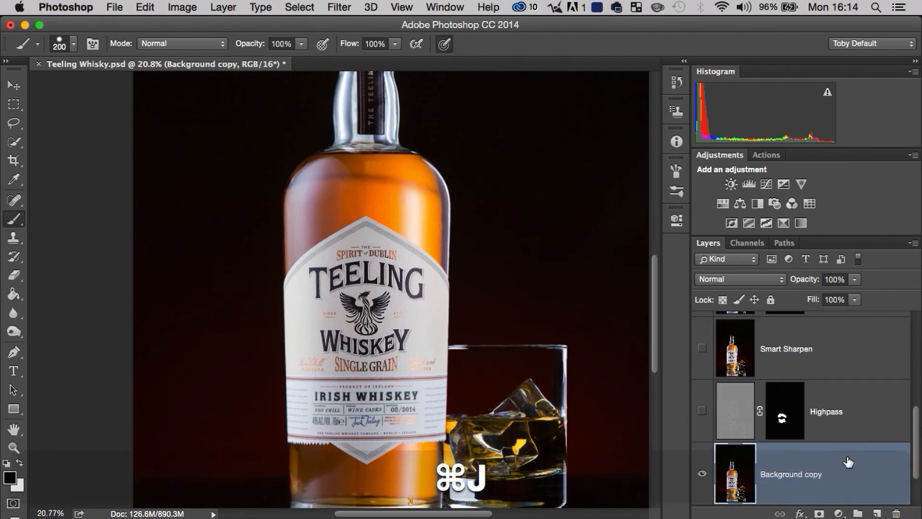
{"action": "scroll", "coordinate": [914, 439], "scroll_direction": "down", "scroll_amount": 2}
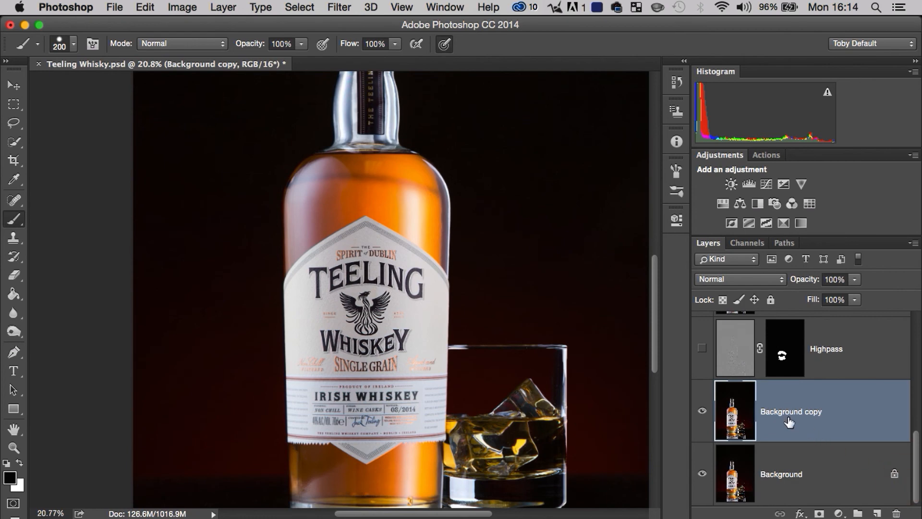
{"action": "left_click", "coordinate": [334, 10]}
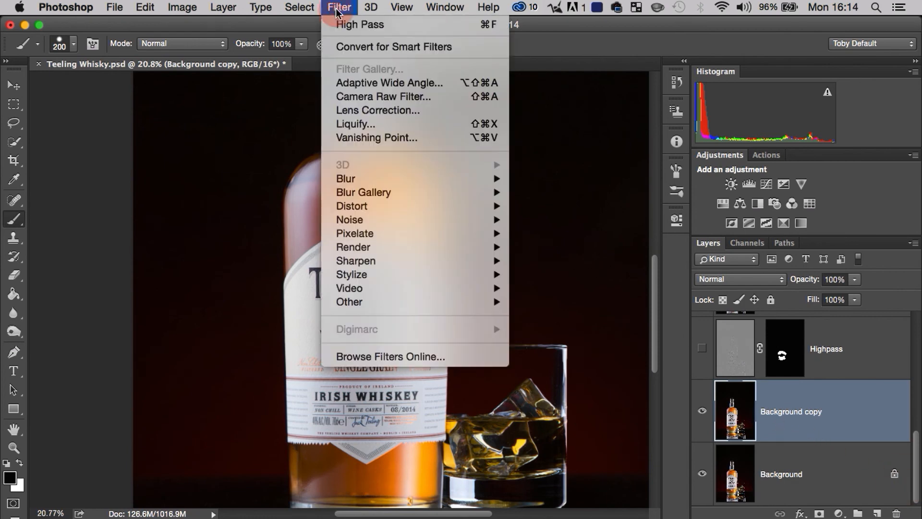
{"action": "left_click", "coordinate": [353, 47]}
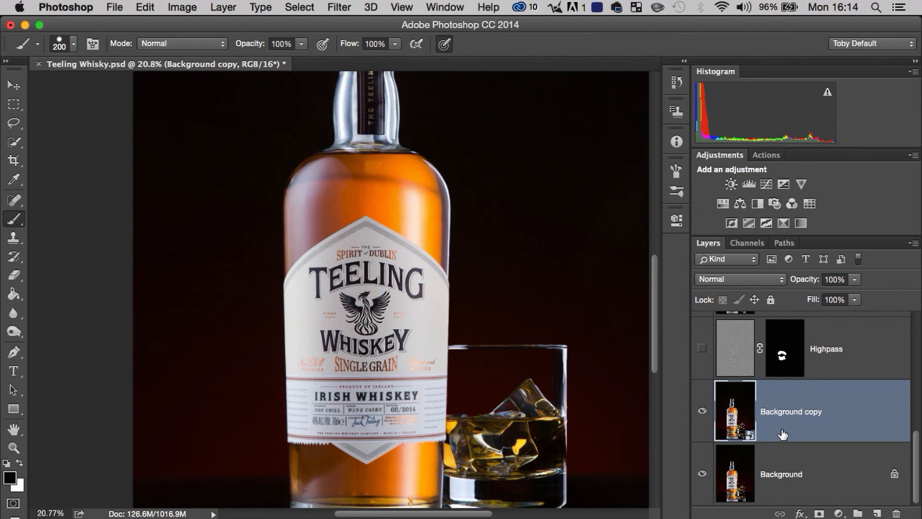
Step: Apply an Unsharp Mask smart filter to the Background copy with amount 170%, radius 2.2 pixels and threshold 8 levels
{"action": "left_click", "coordinate": [336, 10]}
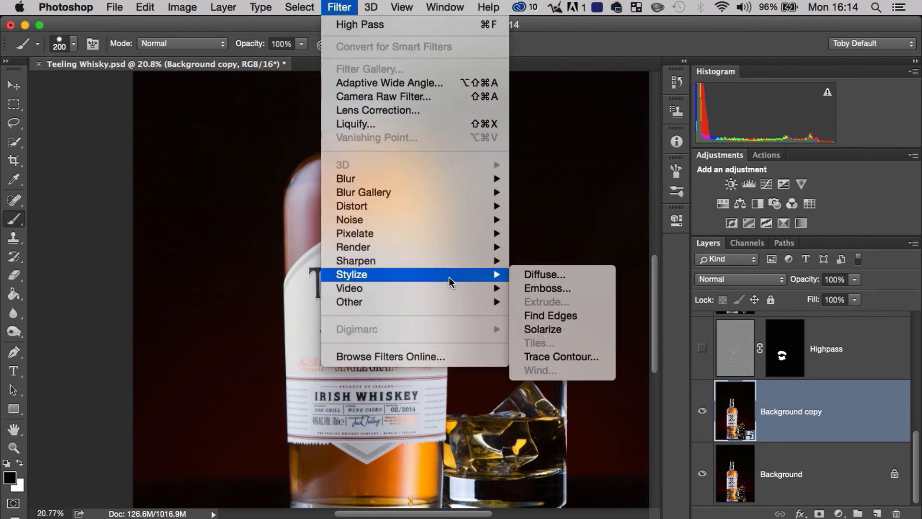
{"action": "mouse_move", "coordinate": [475, 260]}
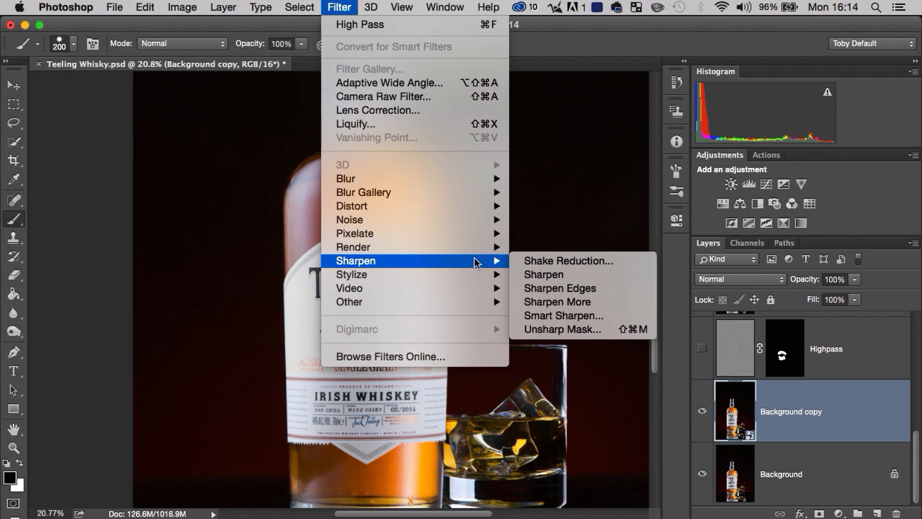
{"action": "left_click", "coordinate": [572, 330]}
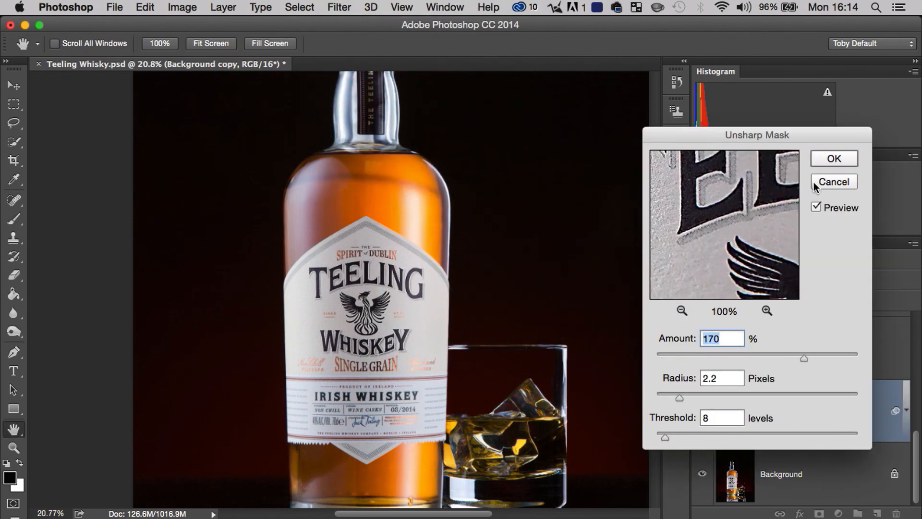
{"action": "left_click", "coordinate": [825, 160]}
{"action": "key", "text": "b"}
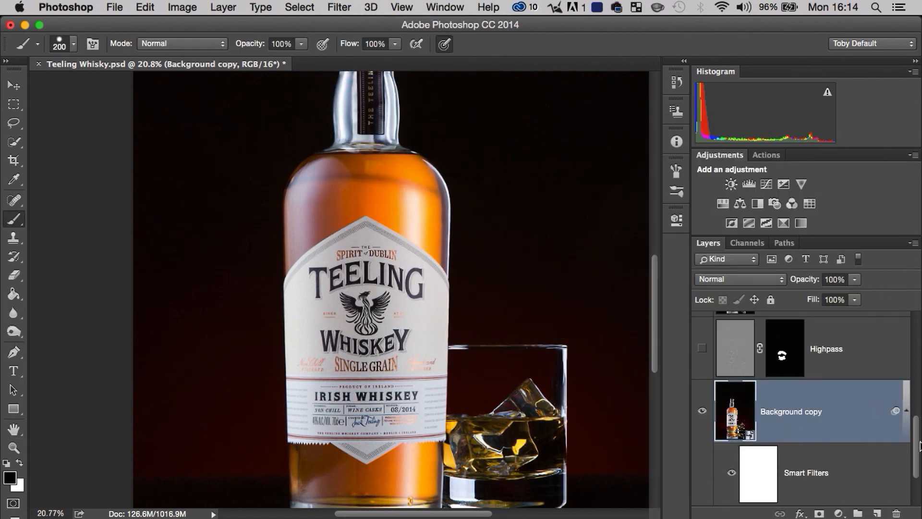
Step: Select the Background copy's smart filter mask and invert it to black
{"action": "left_click_drag", "start_coordinate": [917, 447], "coordinate": [917, 476]}
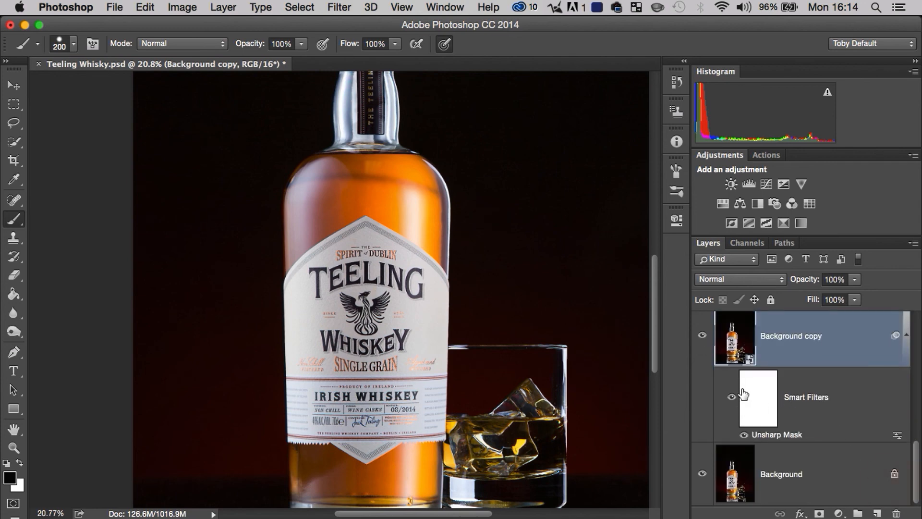
{"action": "left_click", "coordinate": [754, 405]}
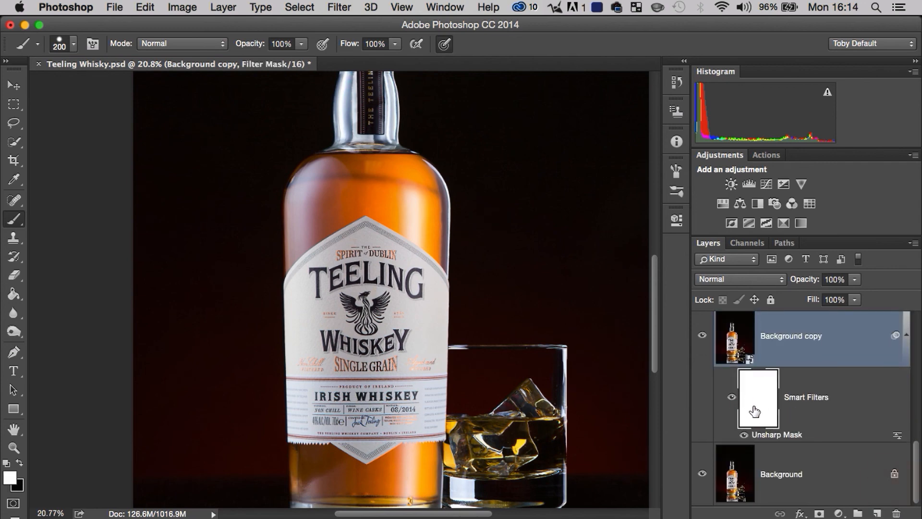
{"action": "key", "text": "x"}
{"action": "key", "text": "b"}
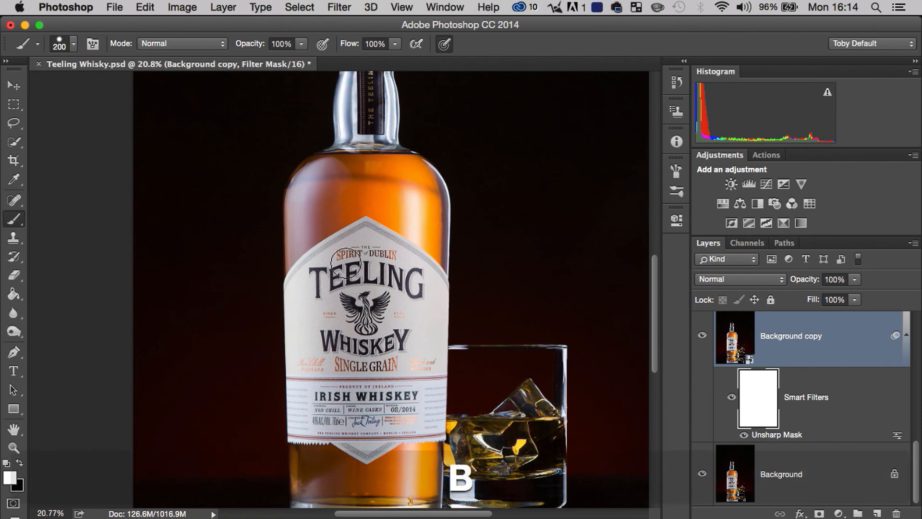
{"action": "key", "text": "z"}
{"action": "left_click_drag", "start_coordinate": [326, 281], "coordinate": [515, 309]}
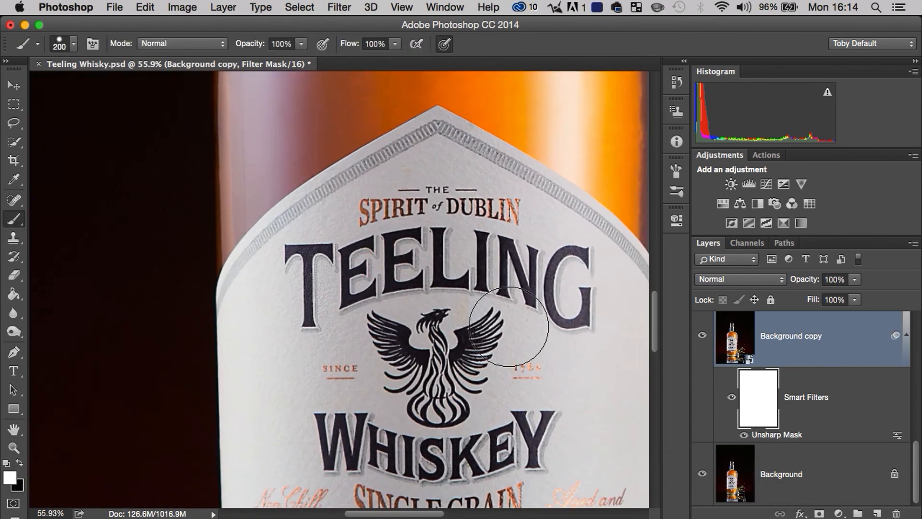
{"action": "key", "text": "super+i"}
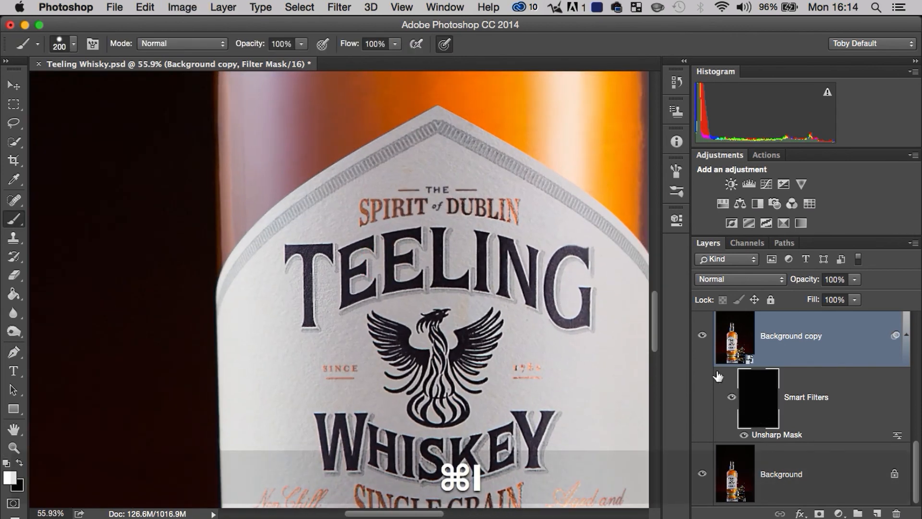
Step: Paint white on the Background copy's smart filter mask over the TEELING and WHISKEY lettering and the bird emblem, and compare with the layer hidden
{"action": "mouse_move", "coordinate": [307, 296]}
{"action": "left_mouse_down"}
{"action": "mouse_move", "coordinate": [414, 247]}
{"action": "mouse_move", "coordinate": [593, 262]}
{"action": "mouse_move", "coordinate": [346, 439]}
{"action": "mouse_move", "coordinate": [447, 454]}
{"action": "mouse_move", "coordinate": [498, 416]}
{"action": "left_mouse_up"}
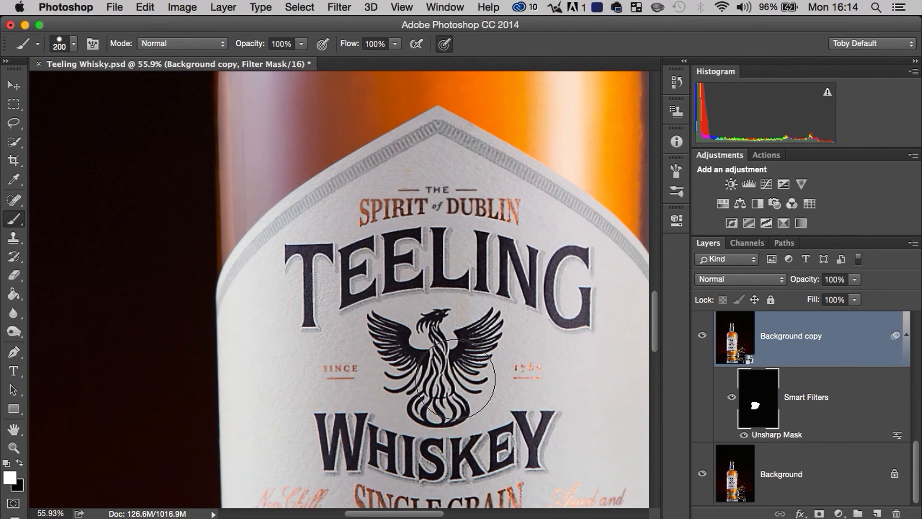
{"action": "key", "text": "z"}
{"action": "mouse_move", "coordinate": [447, 379]}
{"action": "left_mouse_down"}
{"action": "mouse_move", "coordinate": [514, 308]}
{"action": "mouse_move", "coordinate": [726, 382]}
{"action": "left_mouse_up"}
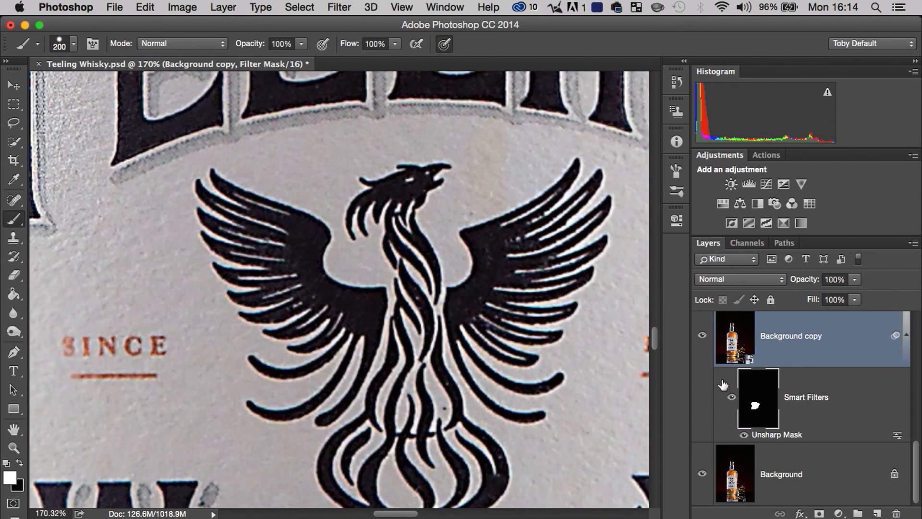
{"action": "left_click", "coordinate": [703, 336]}
{"action": "key", "text": "z"}
{"action": "left_click_drag", "start_coordinate": [461, 330], "coordinate": [331, 364]}
{"action": "key", "text": "z"}
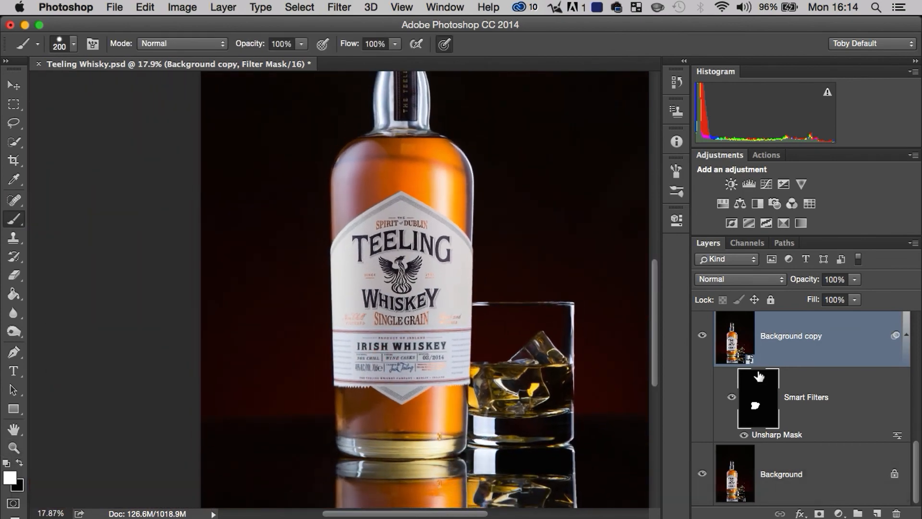
Step: Change the Background copy's Unsharp Mask smart filter to amount 275% and radius 5.2 pixels
{"action": "left_click", "coordinate": [816, 402]}
{"action": "left_click", "coordinate": [811, 402]}
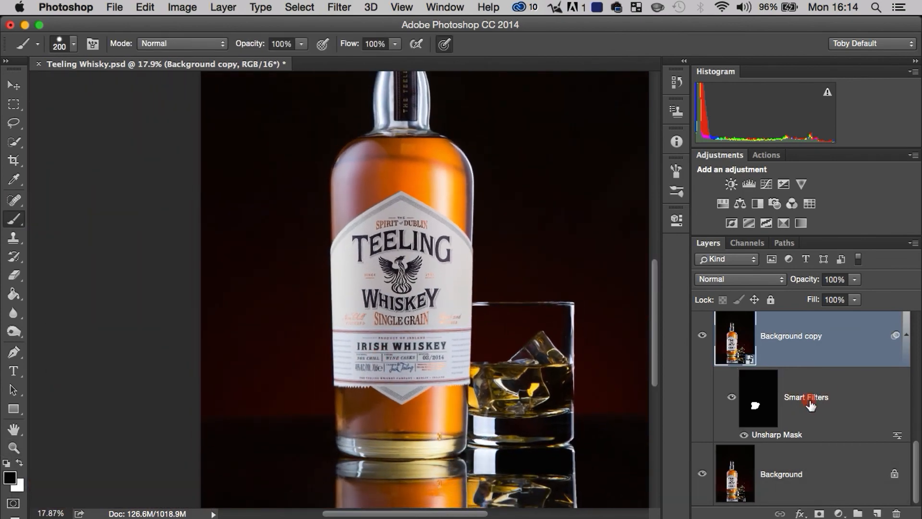
{"action": "double_click", "coordinate": [785, 435]}
{"action": "left_click_drag", "start_coordinate": [679, 397], "coordinate": [712, 398]}
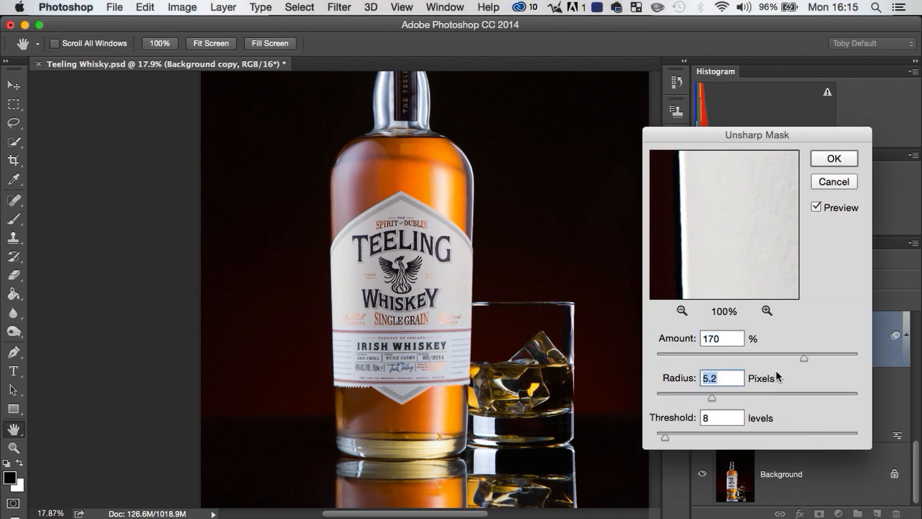
{"action": "left_click_drag", "start_coordinate": [804, 358], "coordinate": [837, 358]}
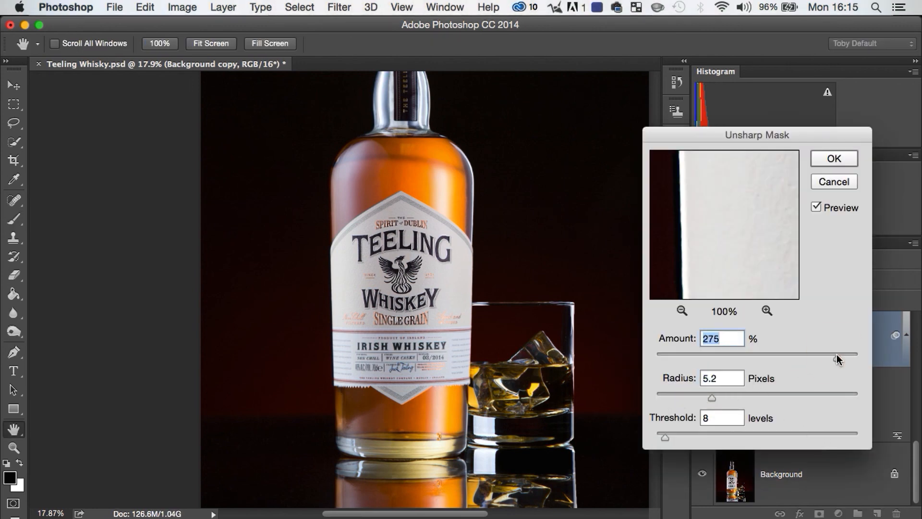
{"action": "left_click", "coordinate": [823, 156]}
Step: Paint white on the Background copy's smart filter mask over the SINGLE GRAIN lettering
{"action": "key", "text": "z"}
{"action": "left_click", "coordinate": [431, 288]}
{"action": "mouse_move", "coordinate": [431, 287]}
{"action": "left_mouse_down"}
{"action": "mouse_move", "coordinate": [642, 313]}
{"action": "mouse_move", "coordinate": [662, 324]}
{"action": "left_mouse_up"}
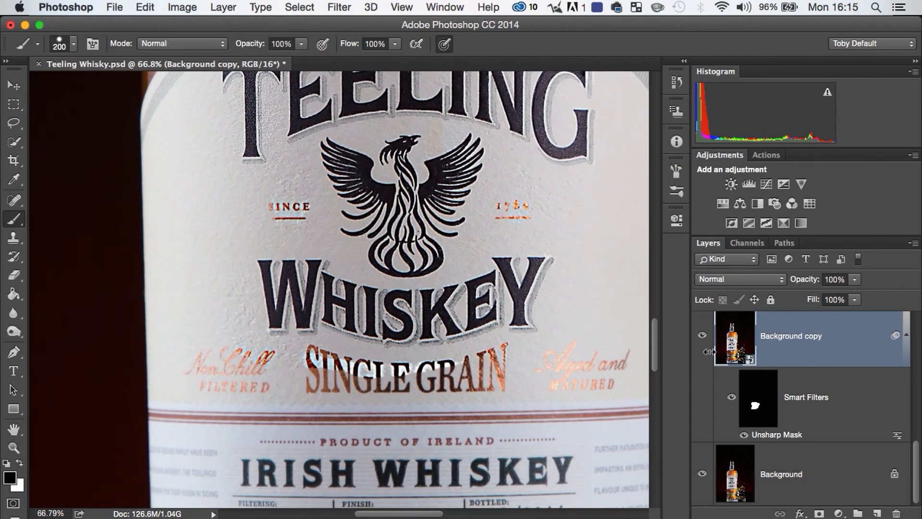
{"action": "left_click", "coordinate": [758, 404]}
{"action": "key", "text": "x"}
{"action": "left_click_drag", "start_coordinate": [485, 382], "coordinate": [323, 396]}
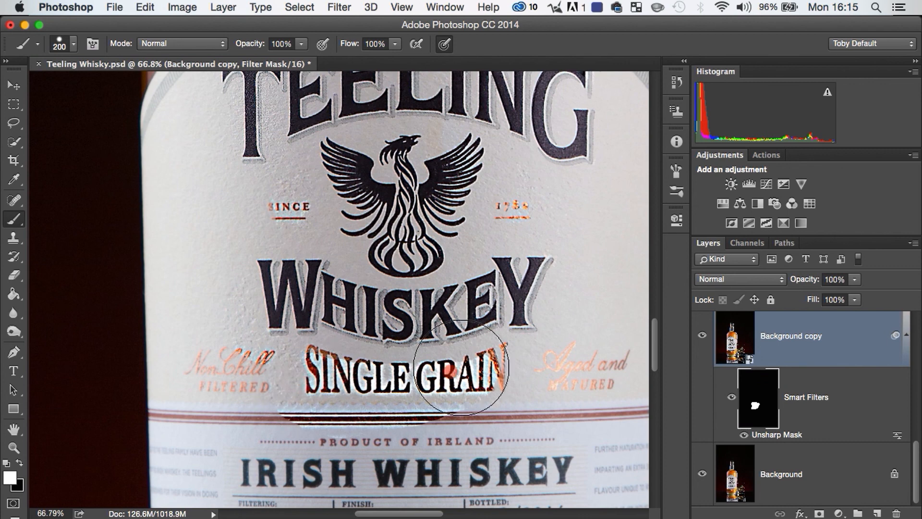
{"action": "mouse_move", "coordinate": [503, 344]}
{"action": "left_mouse_down"}
{"action": "mouse_move", "coordinate": [503, 383]}
{"action": "mouse_move", "coordinate": [391, 392]}
{"action": "mouse_move", "coordinate": [307, 365]}
{"action": "mouse_move", "coordinate": [432, 364]}
{"action": "mouse_move", "coordinate": [515, 337]}
{"action": "mouse_move", "coordinate": [524, 347]}
{"action": "mouse_move", "coordinate": [505, 366]}
{"action": "left_mouse_up"}
Step: Paint black on the smart filter mask over the red stripes below SINGLE GRAIN to remove the stray sharpening there
{"action": "key", "text": "x"}
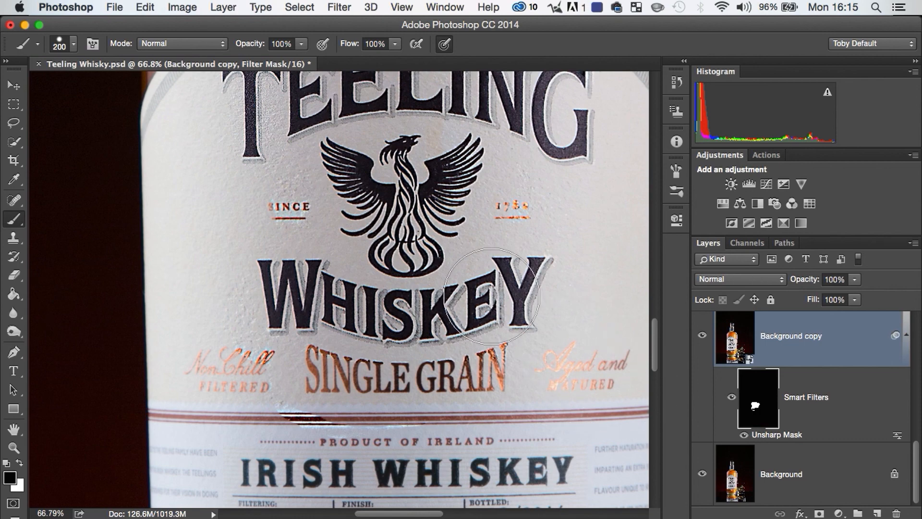
{"action": "mouse_move", "coordinate": [334, 425]}
{"action": "left_mouse_down"}
{"action": "mouse_move", "coordinate": [306, 417]}
{"action": "mouse_move", "coordinate": [363, 411]}
{"action": "left_mouse_up"}
{"action": "key", "text": "z"}
{"action": "left_click_drag", "start_coordinate": [520, 350], "coordinate": [461, 389]}
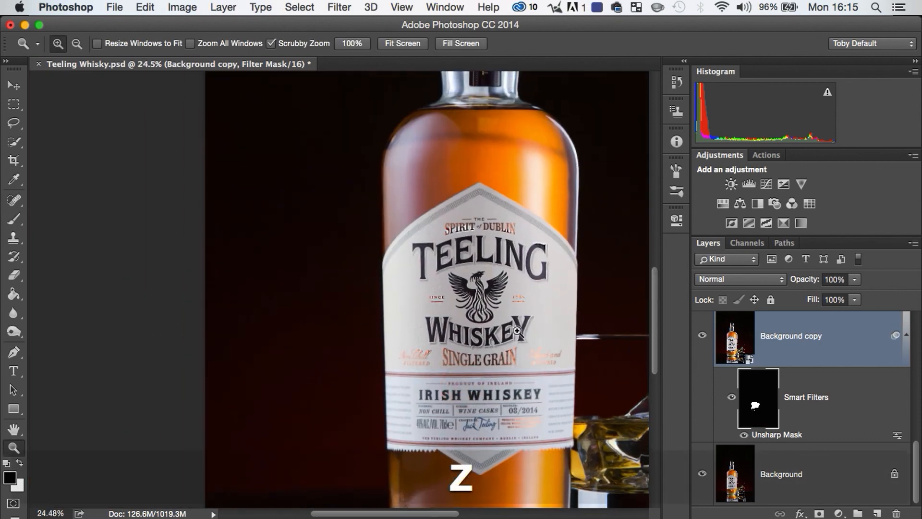
{"action": "key", "text": "space"}
{"action": "left_click_drag", "start_coordinate": [504, 289], "coordinate": [427, 327]}
{"action": "key", "text": "z"}
{"action": "mouse_move", "coordinate": [500, 330]}
{"action": "left_mouse_down"}
{"action": "mouse_move", "coordinate": [429, 385]}
{"action": "mouse_move", "coordinate": [448, 387]}
{"action": "mouse_move", "coordinate": [438, 387]}
{"action": "left_mouse_up"}
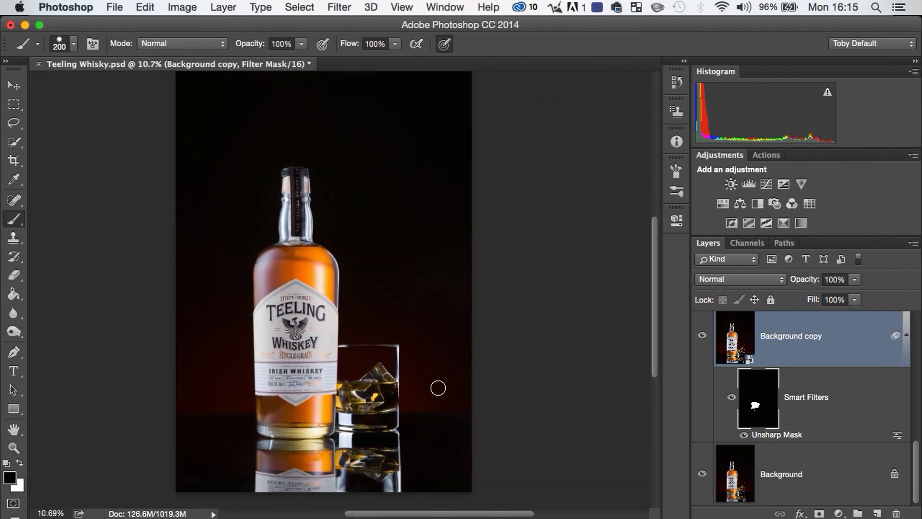